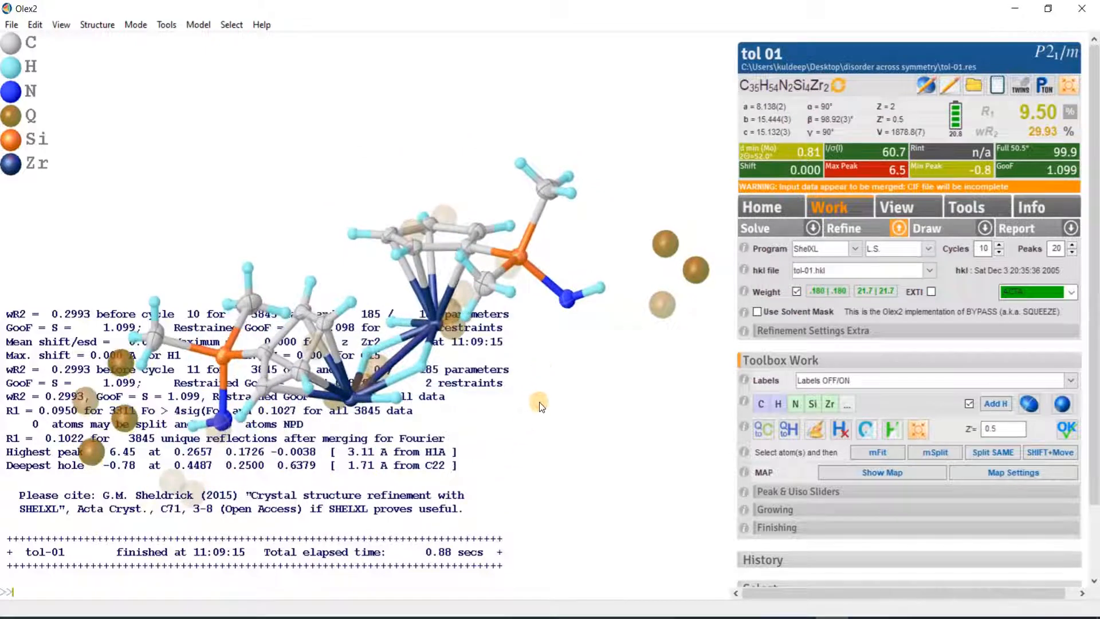
- Examine the refined structure, its I/σ(I) vs. Resolution plot and its Fobs vs Fcalc plot
drag(376, 458, 523, 493)
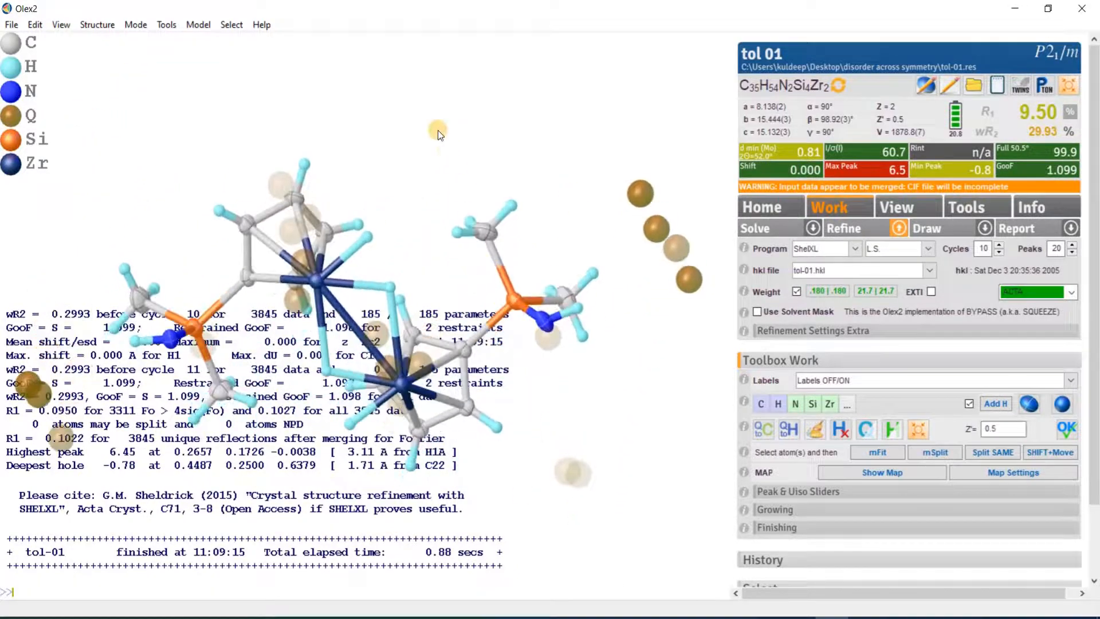
drag(437, 130, 371, 314)
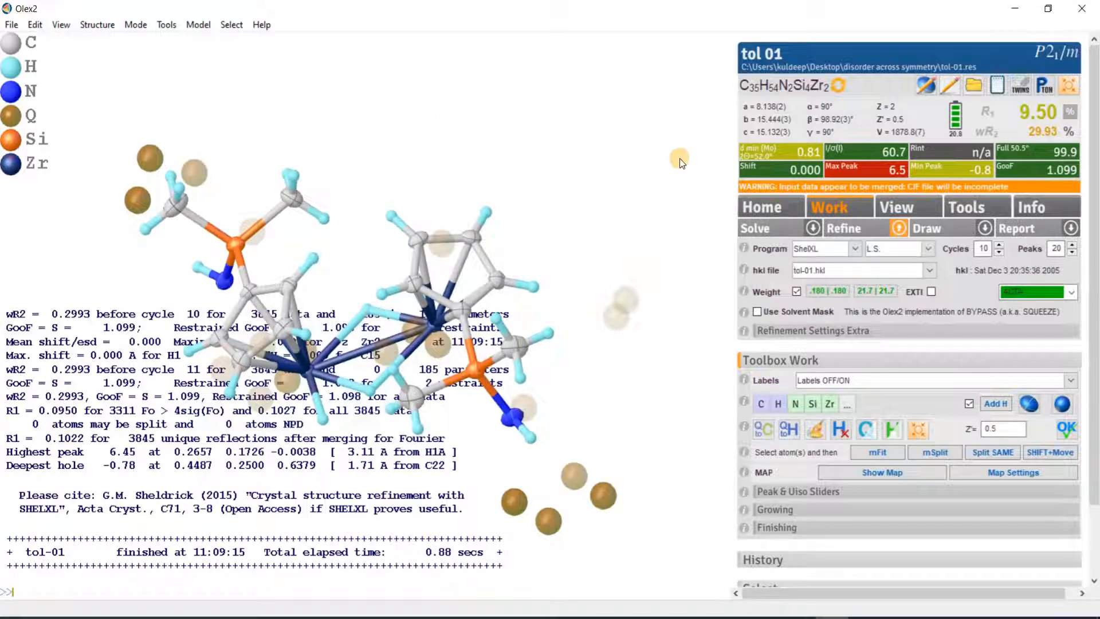
drag(535, 278, 582, 334)
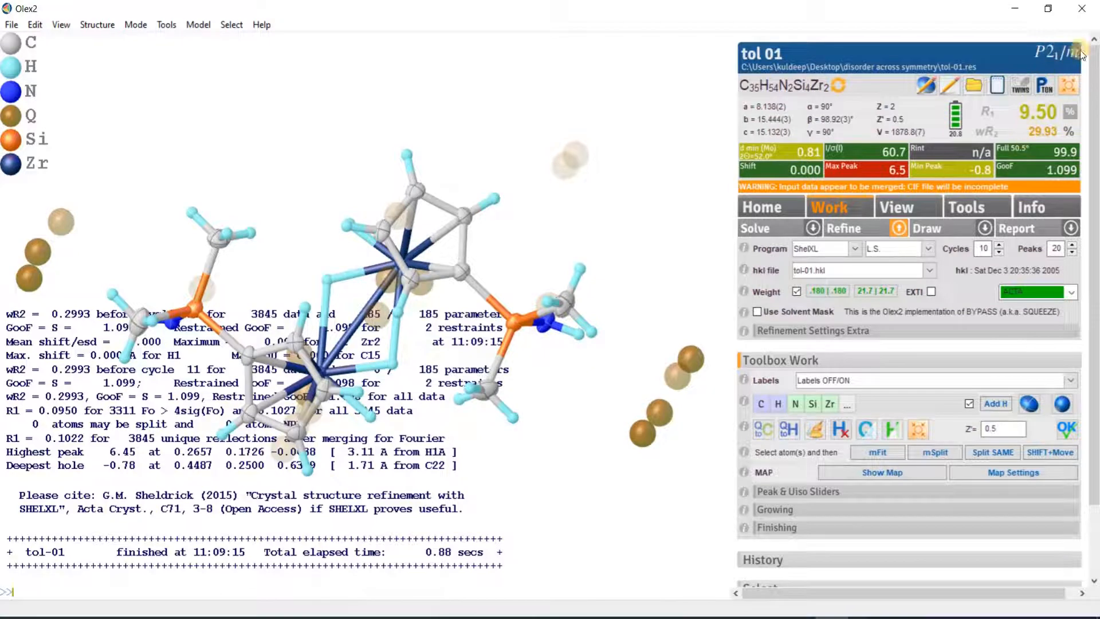
drag(432, 401, 442, 346)
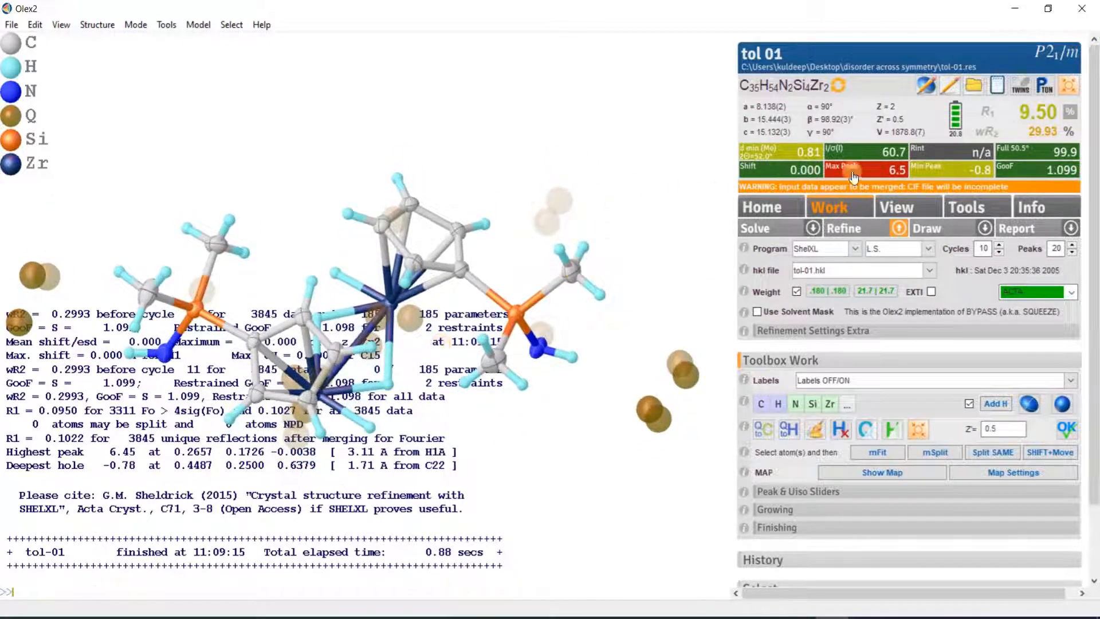
click(868, 152)
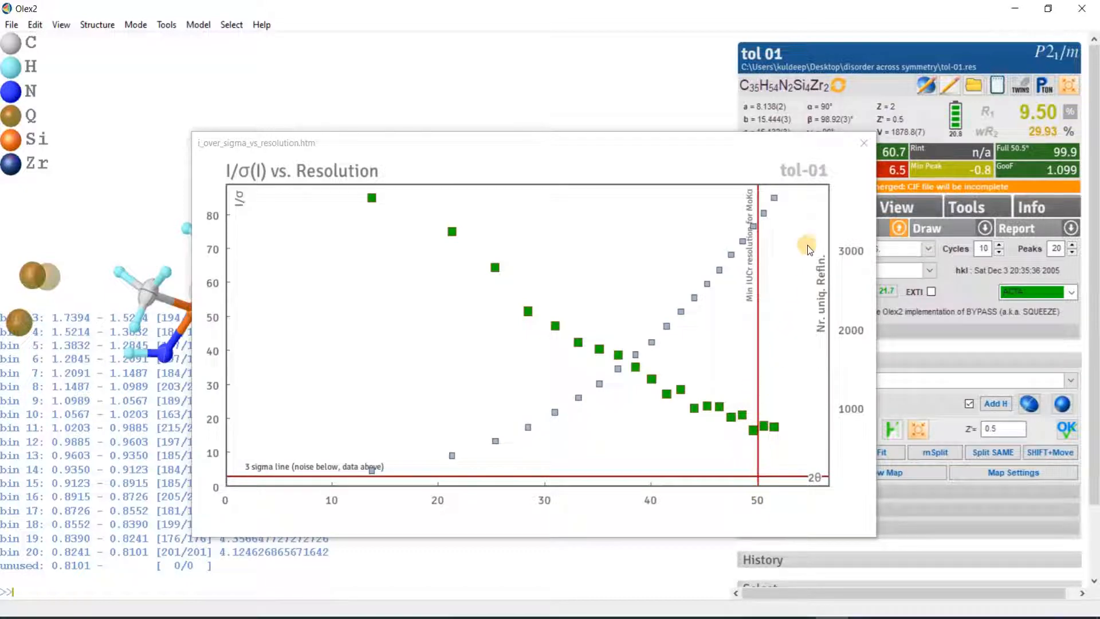
click(860, 149)
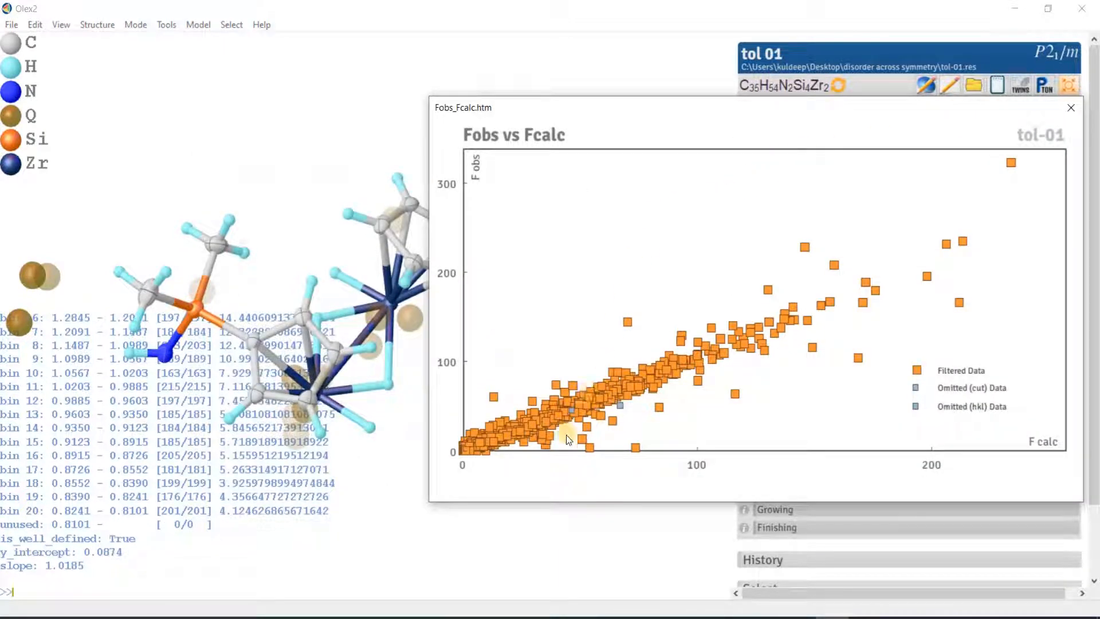
mouse_move(481, 438)
click(1074, 111)
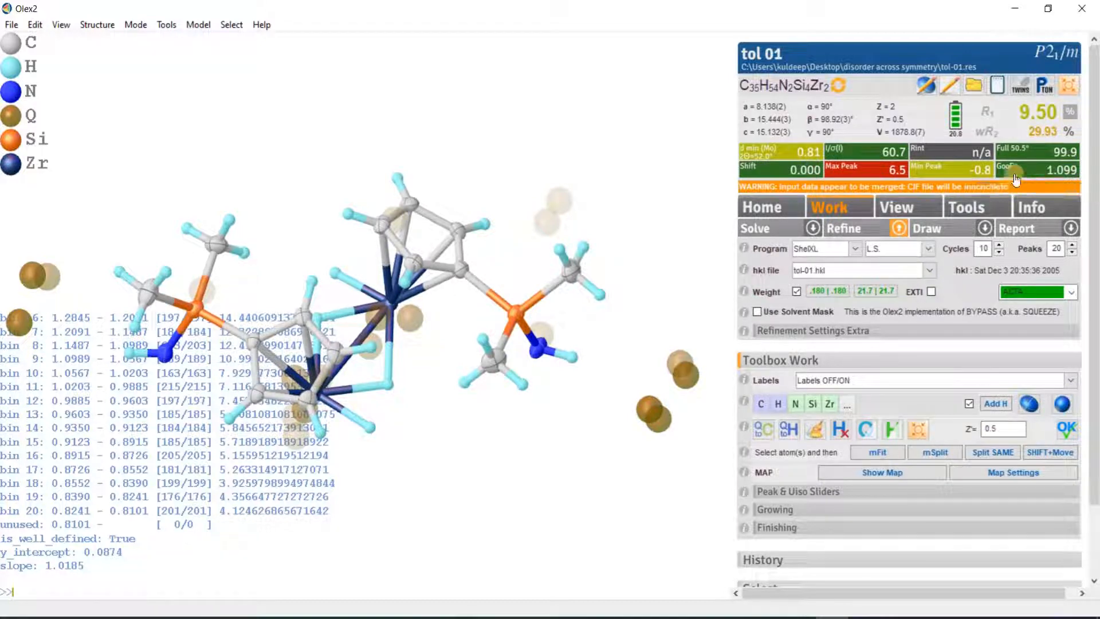
- Gather the residual Q peaks beside the complex and delete the weak outlying peaks Q19 and Q20
mouse_move(604, 174)
mouse_down()
mouse_move(609, 192)
mouse_move(559, 136)
mouse_move(514, 146)
mouse_move(548, 283)
mouse_move(552, 396)
mouse_move(520, 510)
mouse_move(541, 523)
mouse_move(569, 495)
mouse_move(584, 327)
mouse_move(633, 311)
mouse_move(611, 346)
mouse_move(578, 291)
mouse_move(618, 248)
mouse_move(561, 241)
mouse_move(579, 127)
mouse_move(559, 115)
mouse_move(565, 142)
mouse_move(603, 184)
mouse_move(568, 201)
mouse_move(614, 156)
mouse_up()
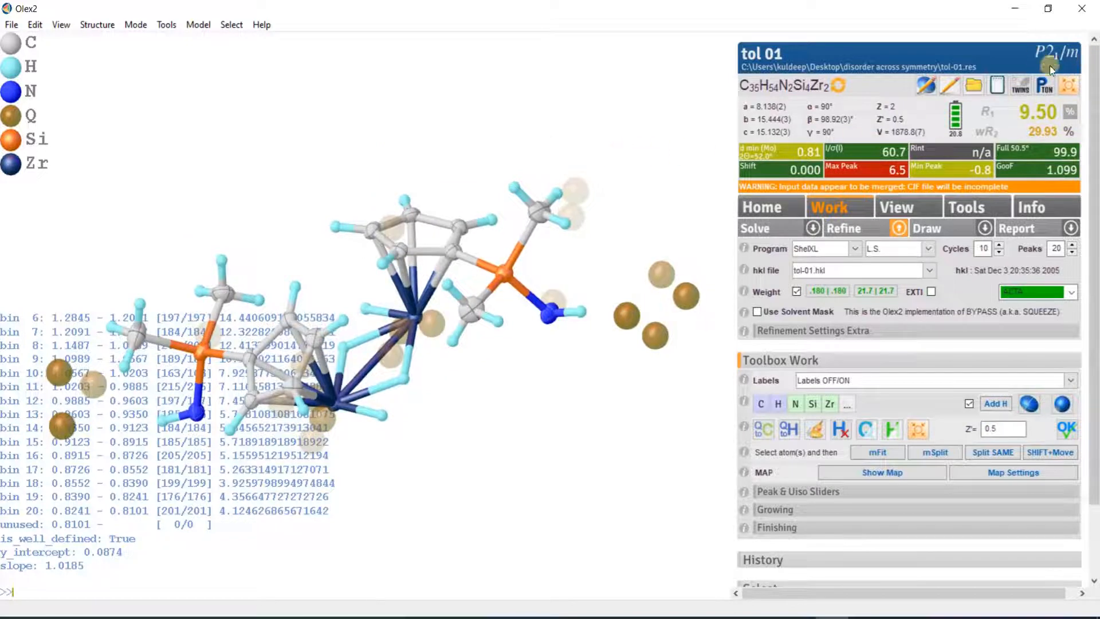
click(1067, 89)
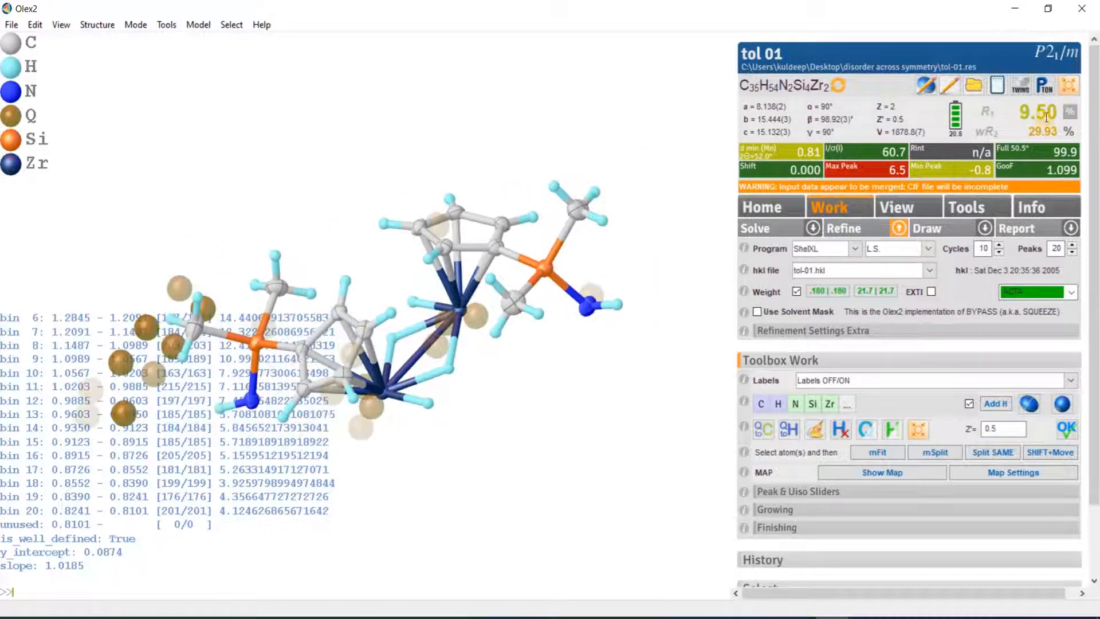
drag(411, 262, 558, 196)
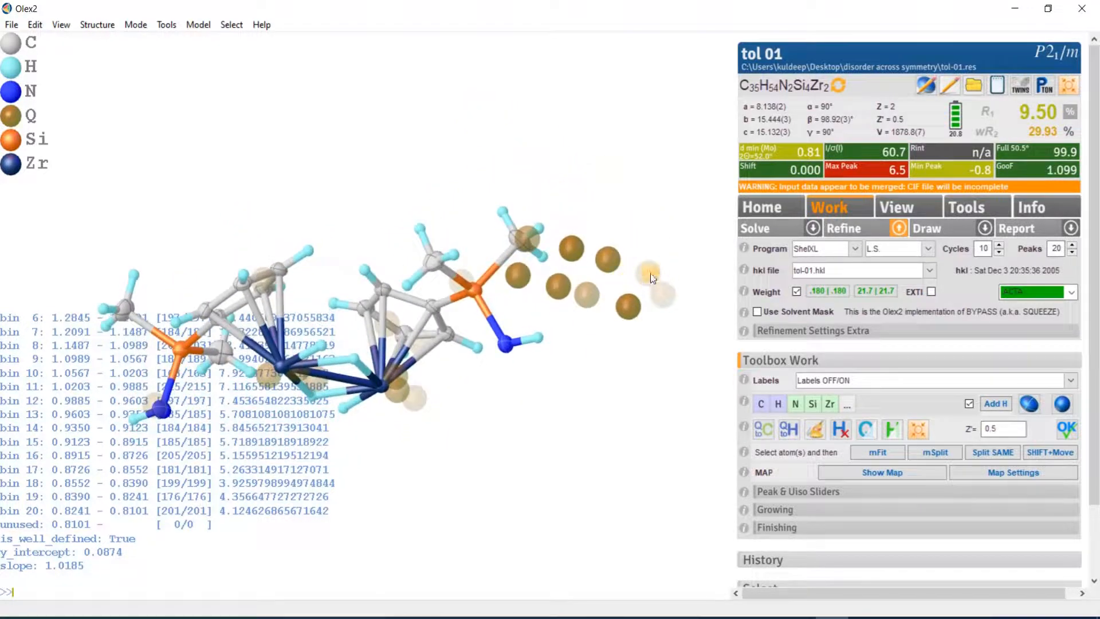
mouse_move(652, 279)
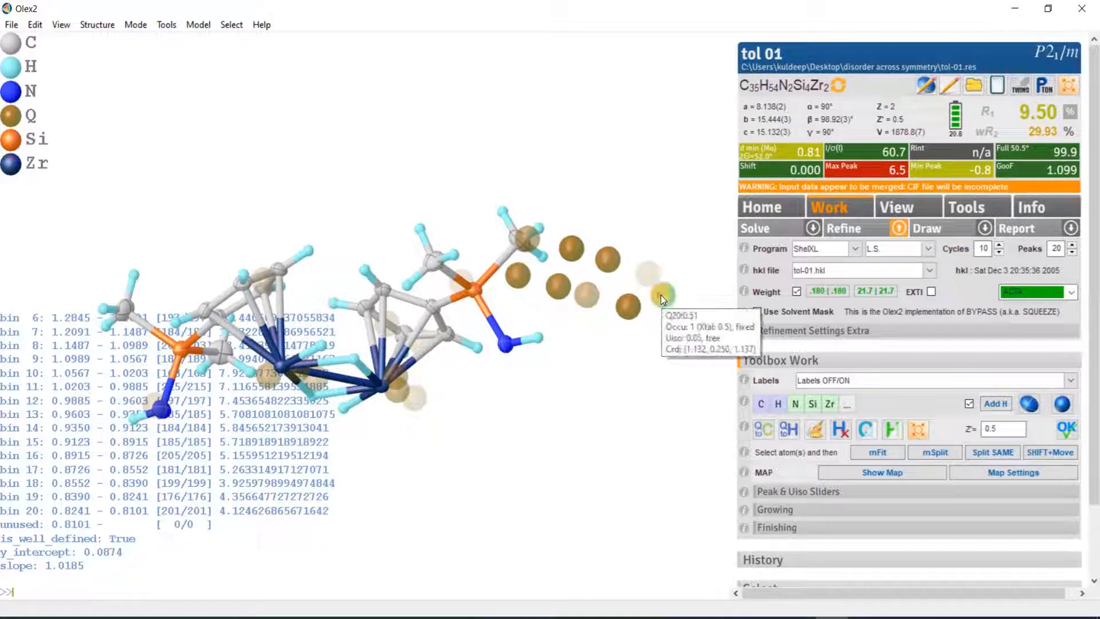
click(661, 295)
key(Delete)
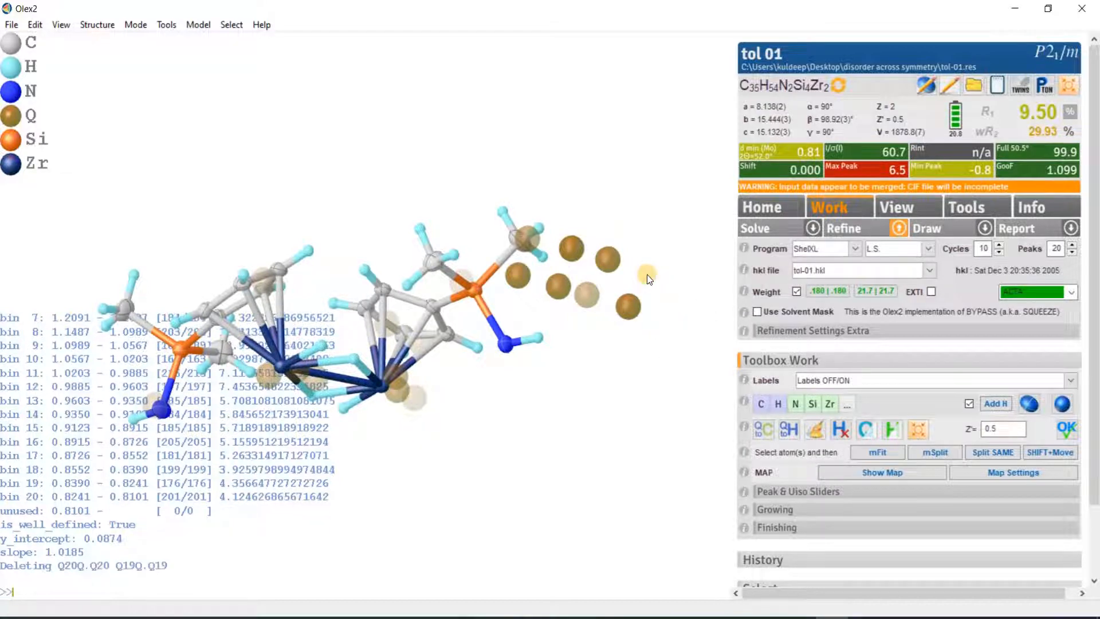
- Delete the surplus peaks Q6 and Q8 from the group of solvent peaks beside the complex
drag(646, 291, 567, 308)
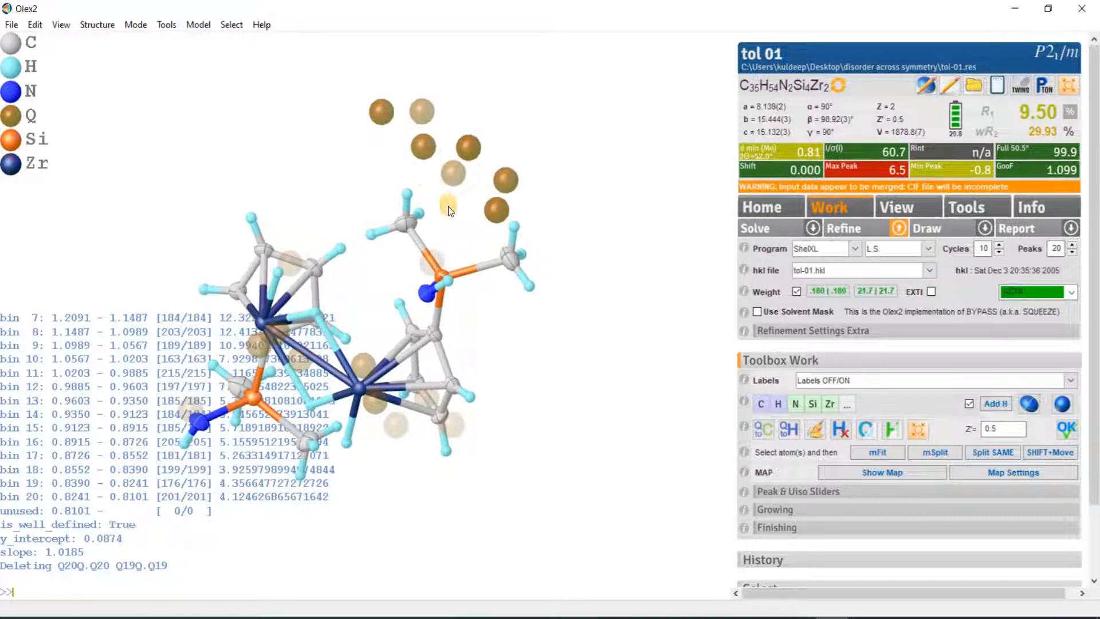
mouse_move(449, 211)
mouse_down()
mouse_move(445, 197)
mouse_move(462, 201)
mouse_up()
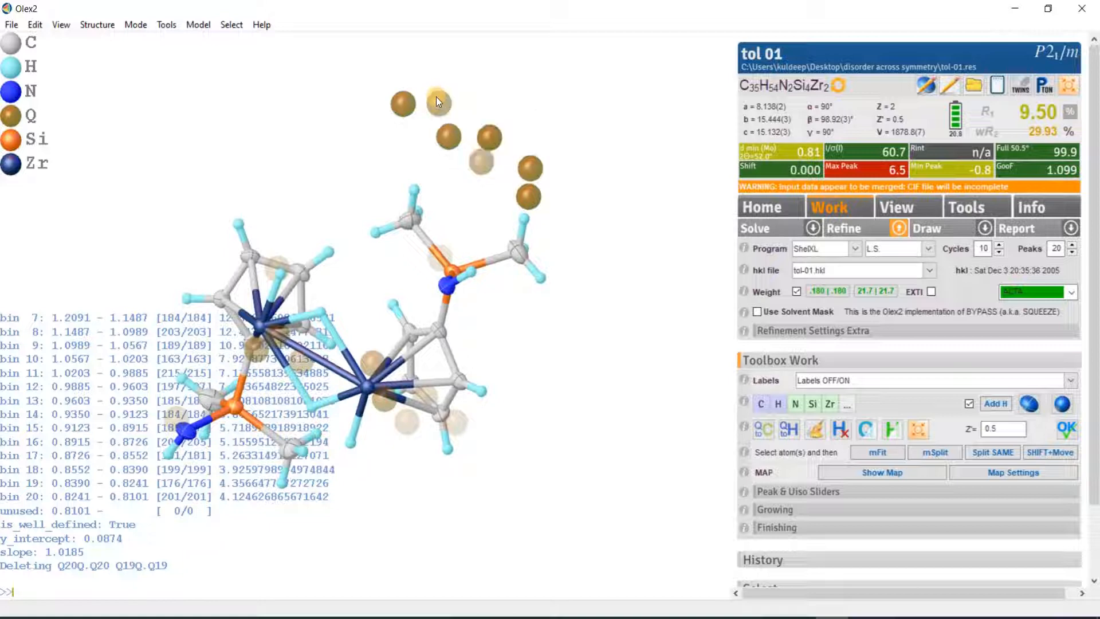
mouse_move(480, 157)
mouse_move(489, 138)
mouse_move(500, 112)
mouse_down()
mouse_move(486, 108)
mouse_move(506, 100)
mouse_up()
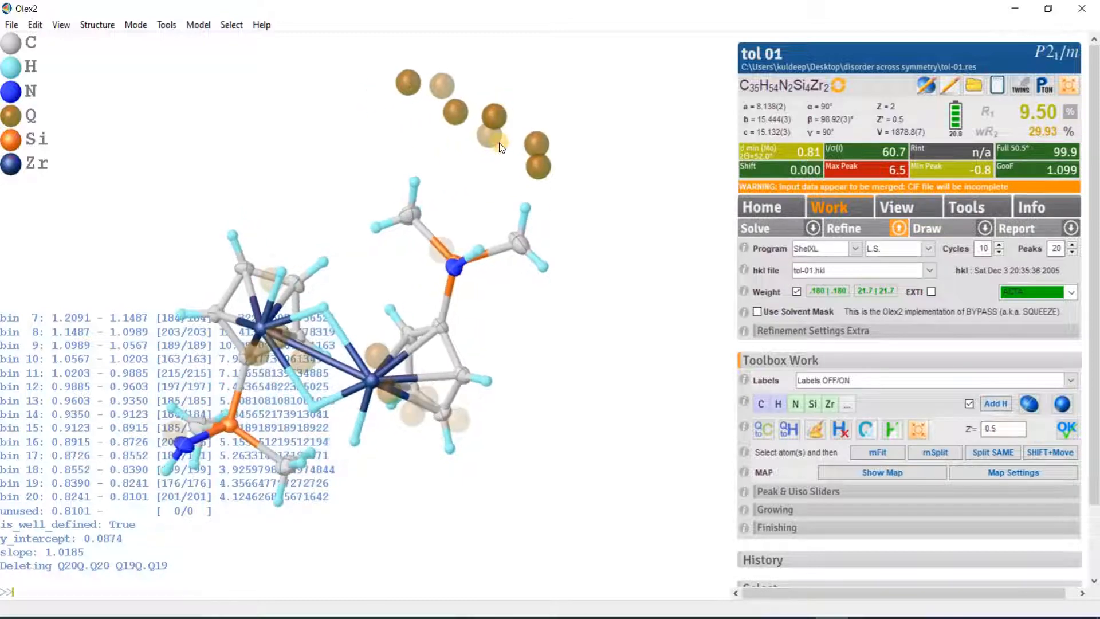
drag(499, 142, 499, 171)
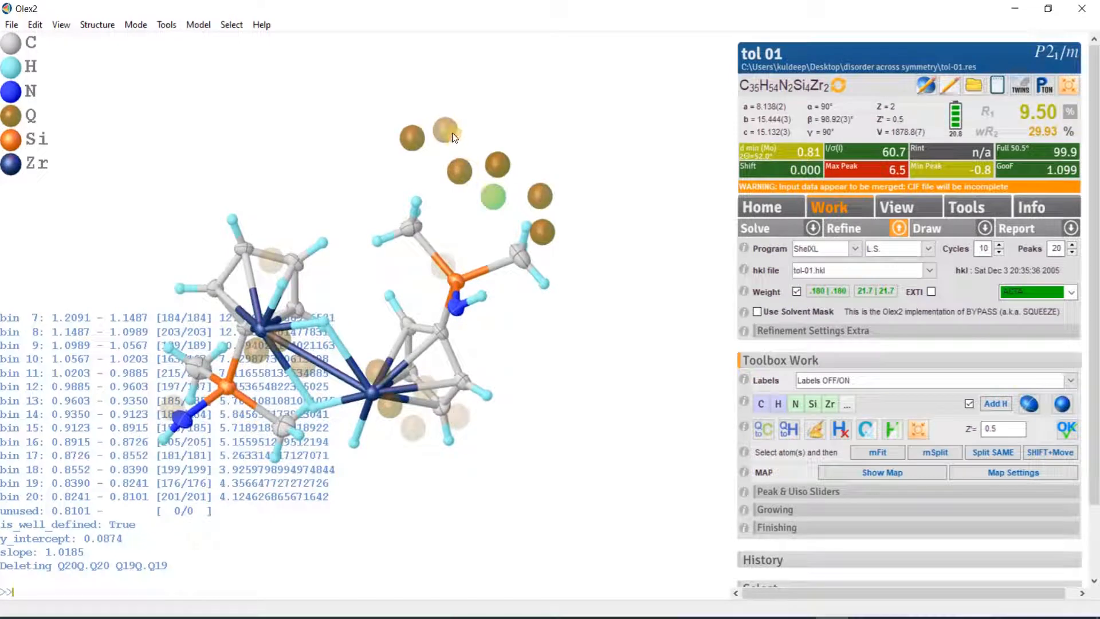
key(Delete)
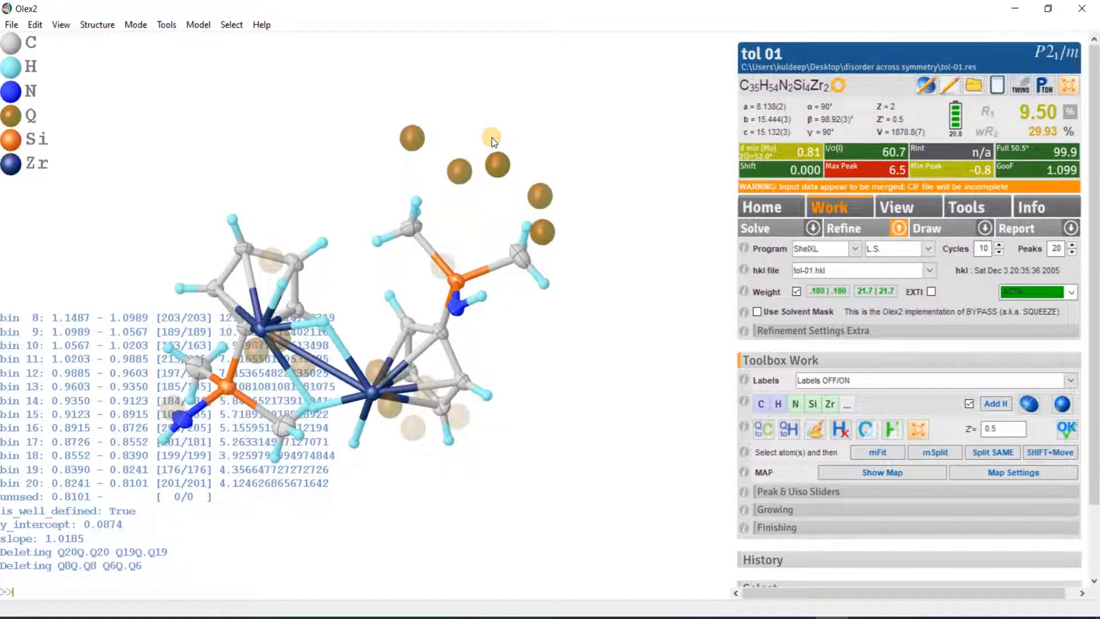
- Grow the solvent Q peaks by symmetry in grow mode to complete the toluene outline
drag(494, 142, 617, 335)
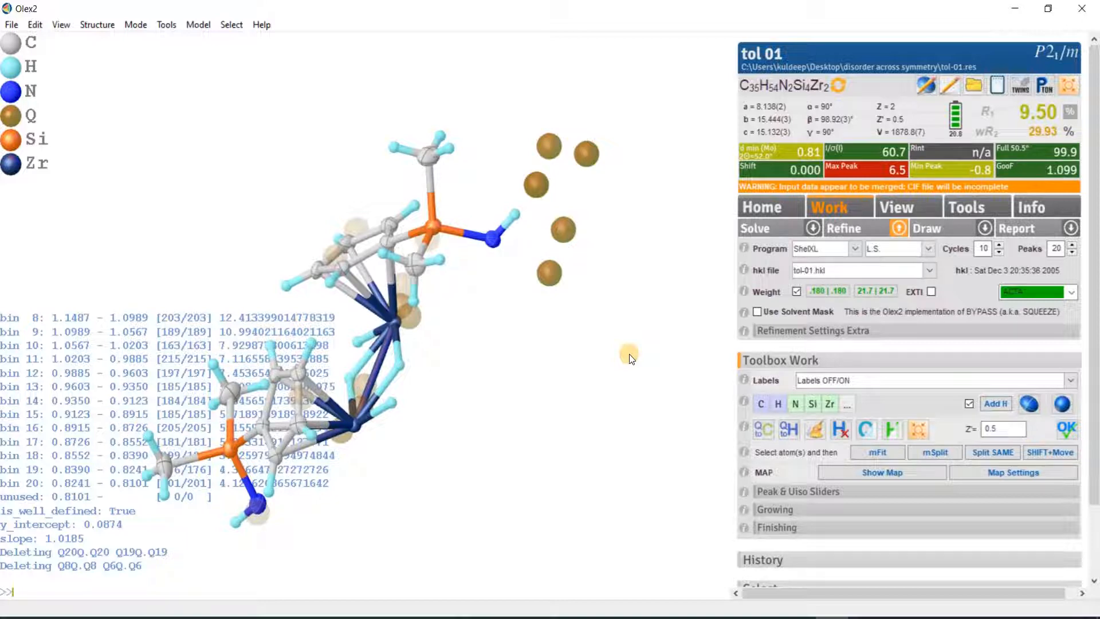
key(ctrl+g)
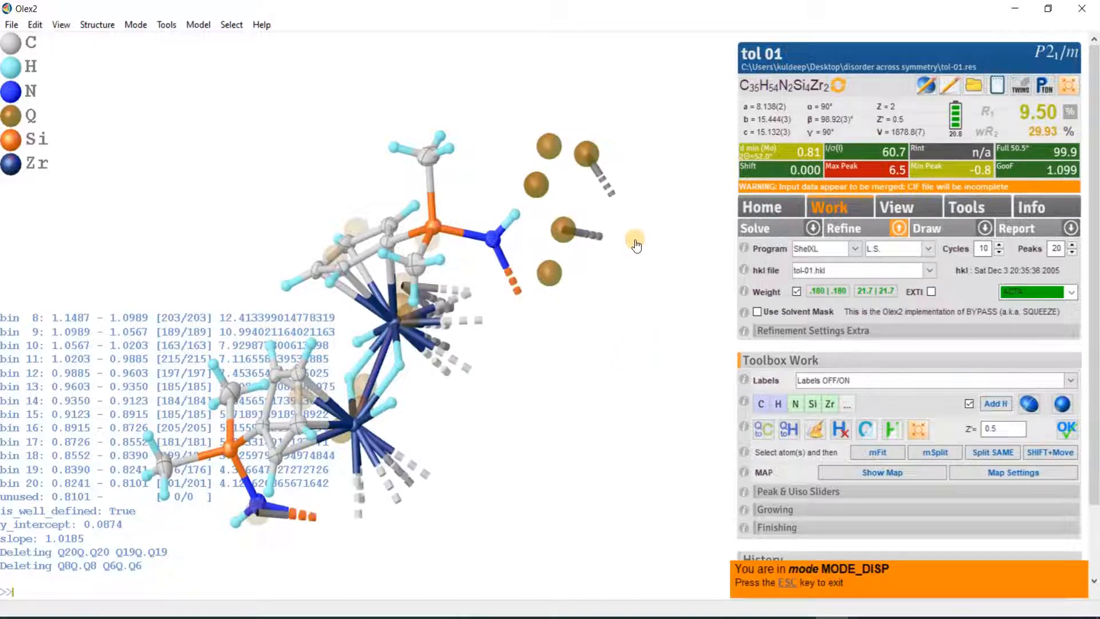
click(597, 234)
drag(625, 314, 605, 123)
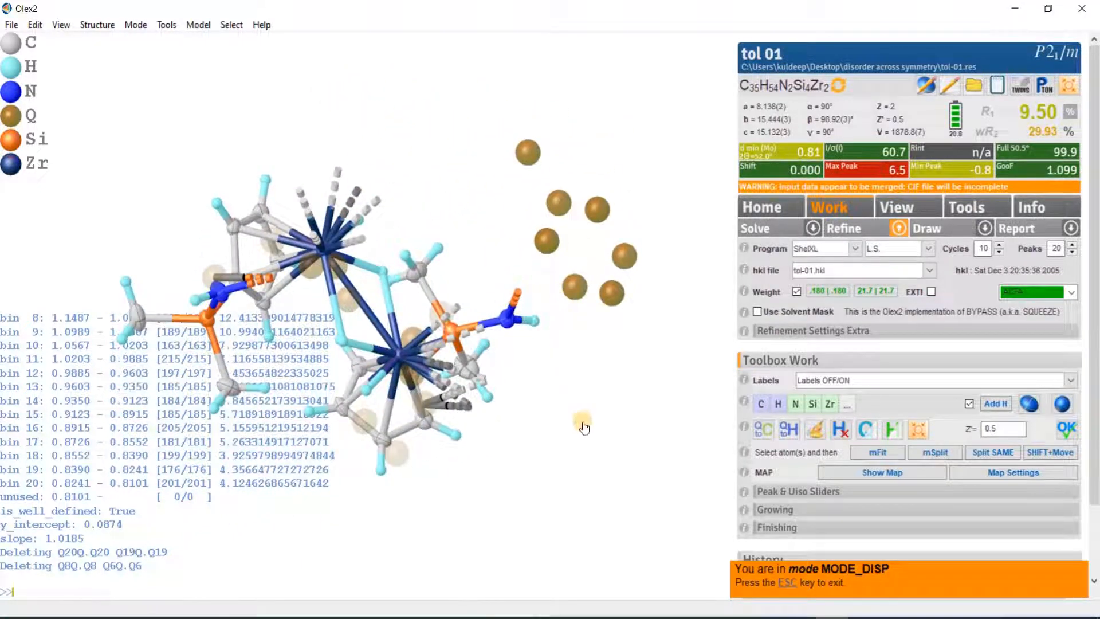
click(790, 580)
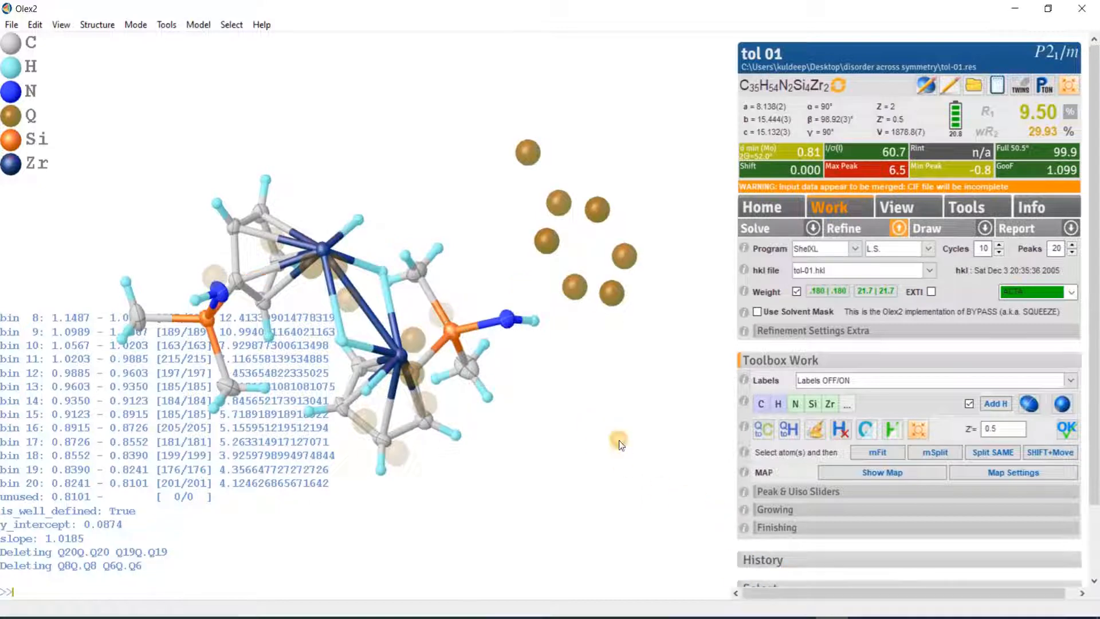
- Choose the Toluene, C7H8 fragment in FragmentDB and set its PART to -1 and occupancy to 0.5
drag(562, 301, 599, 307)
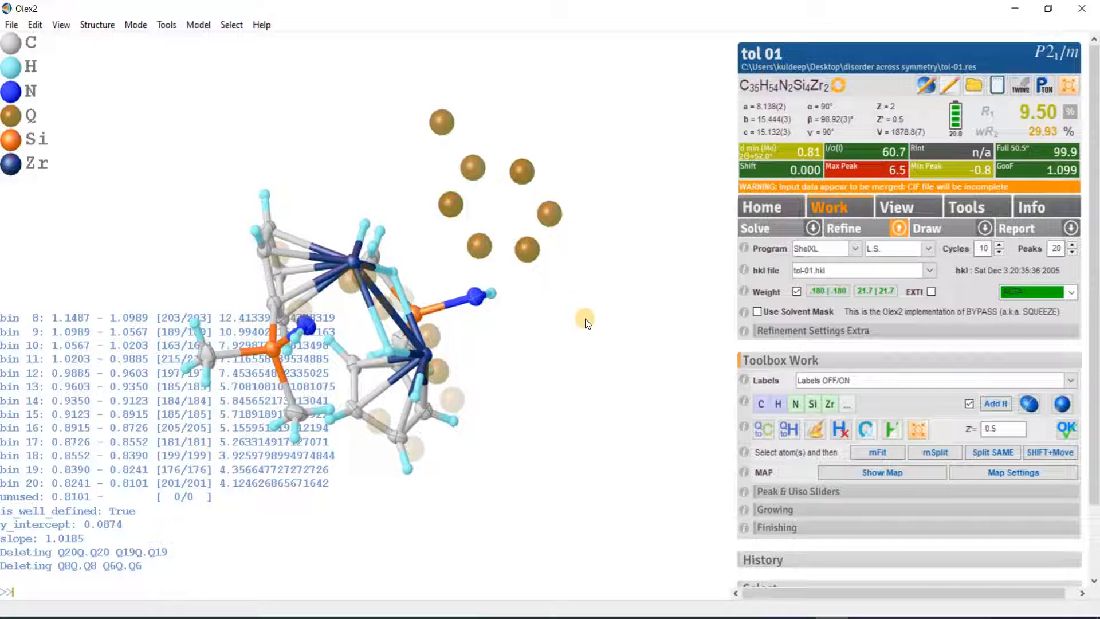
drag(587, 318, 599, 265)
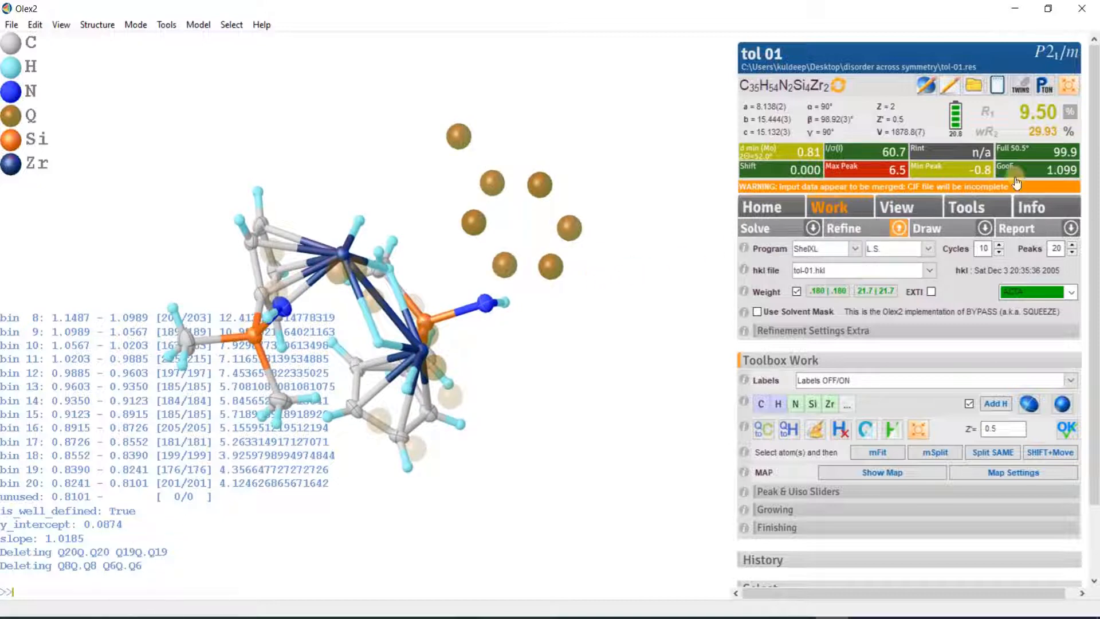
click(974, 213)
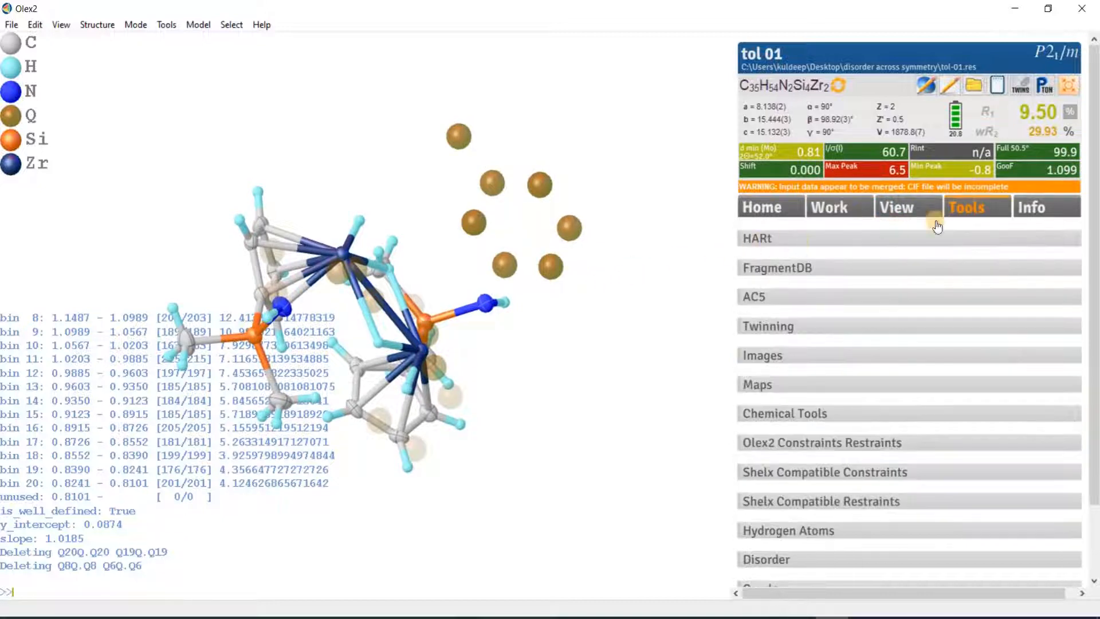
click(793, 268)
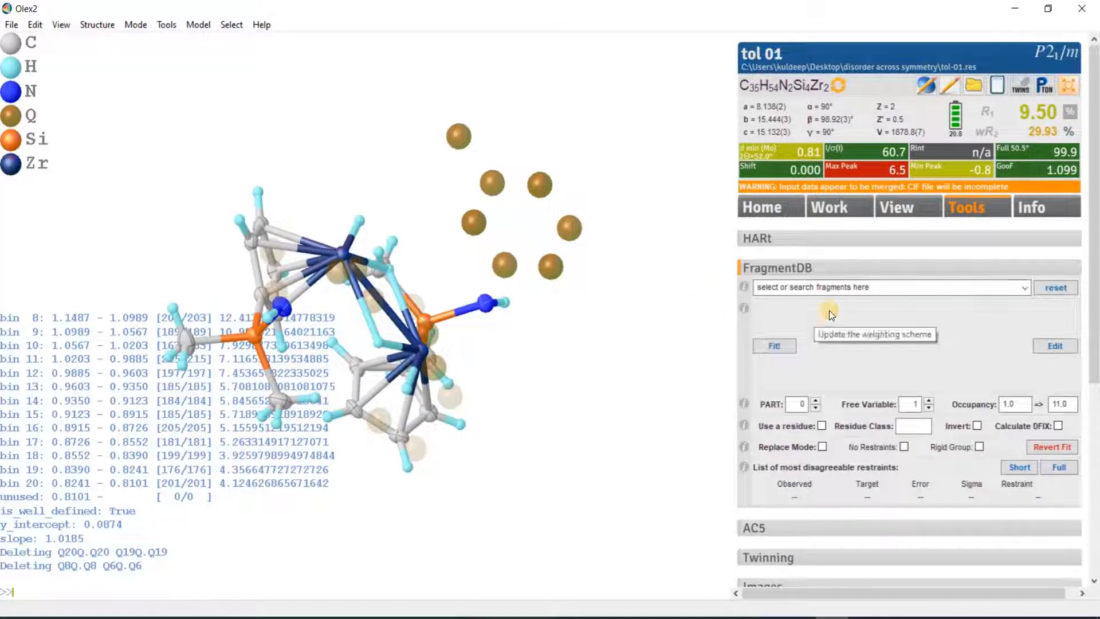
click(1025, 287)
drag(1022, 318, 1022, 535)
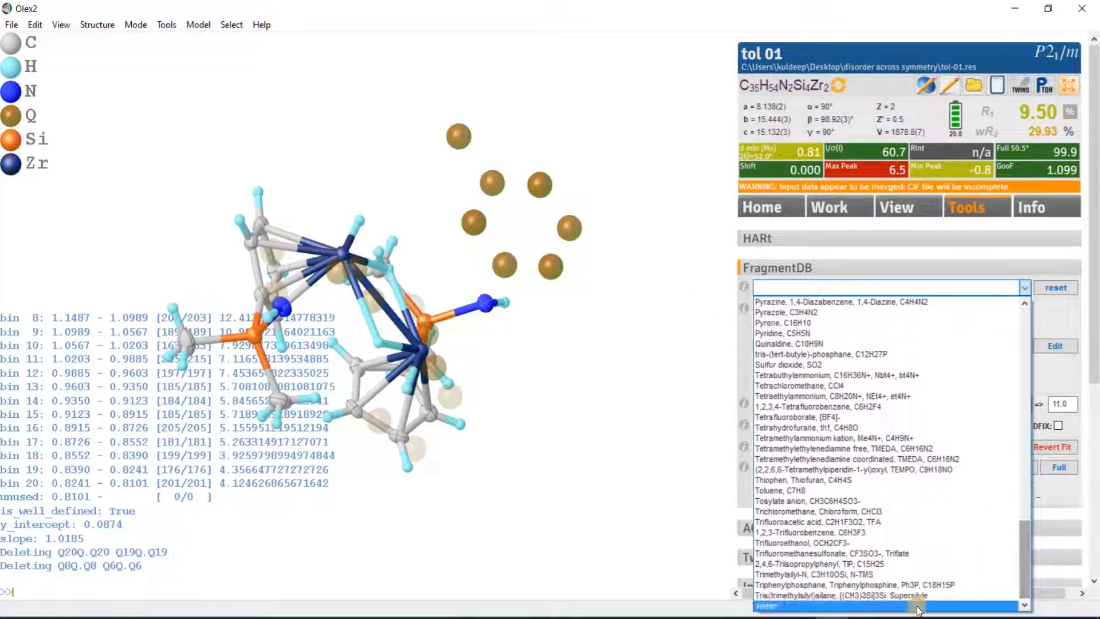
click(788, 489)
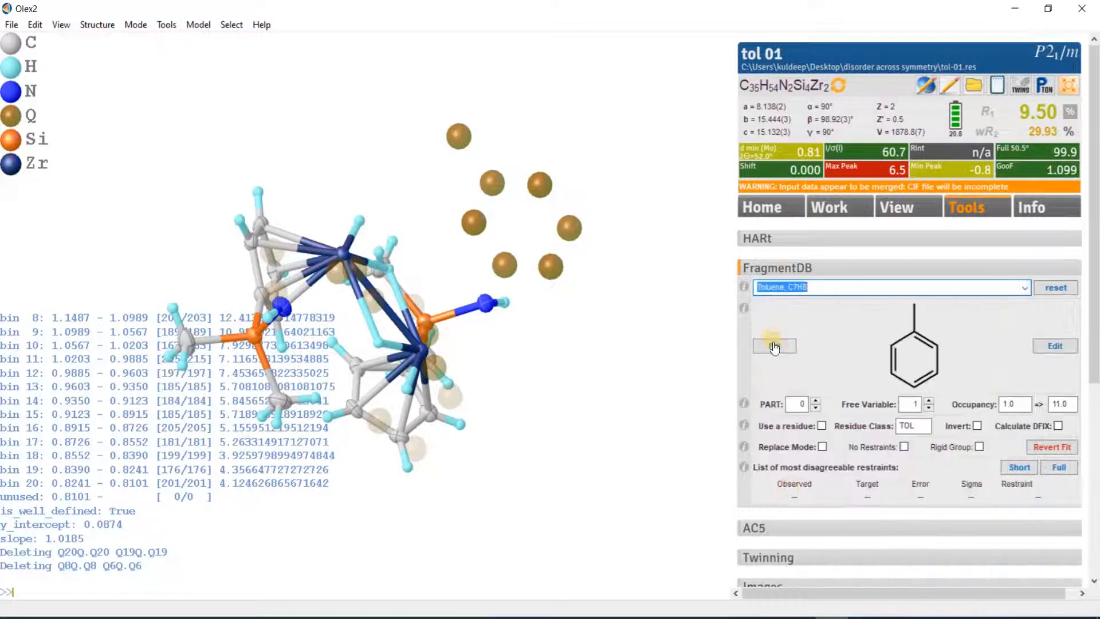
click(815, 408)
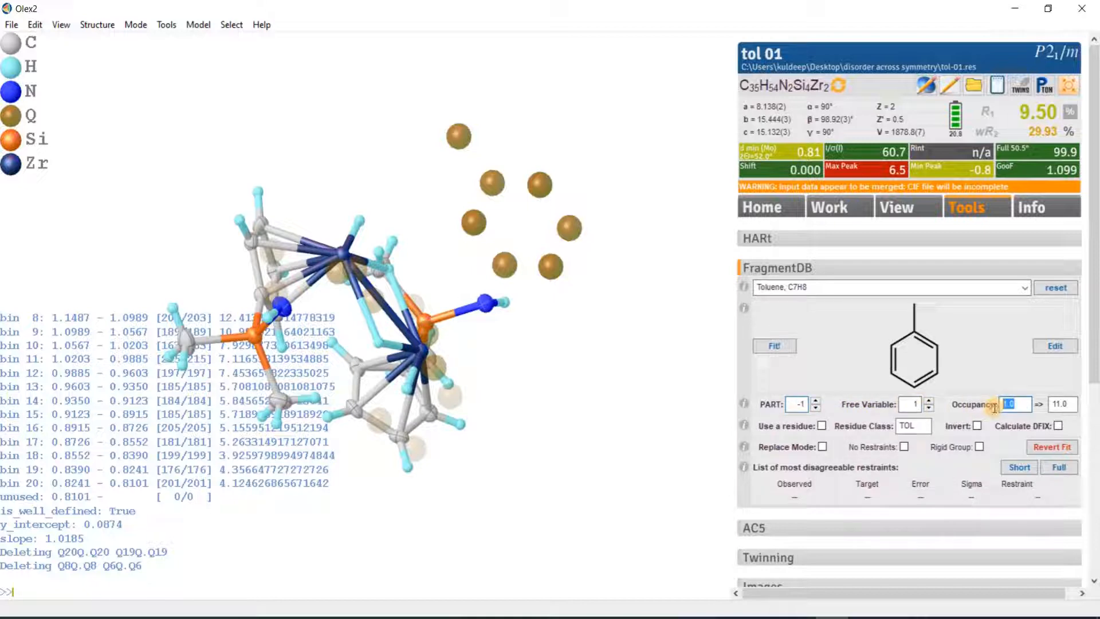
text(0.5)
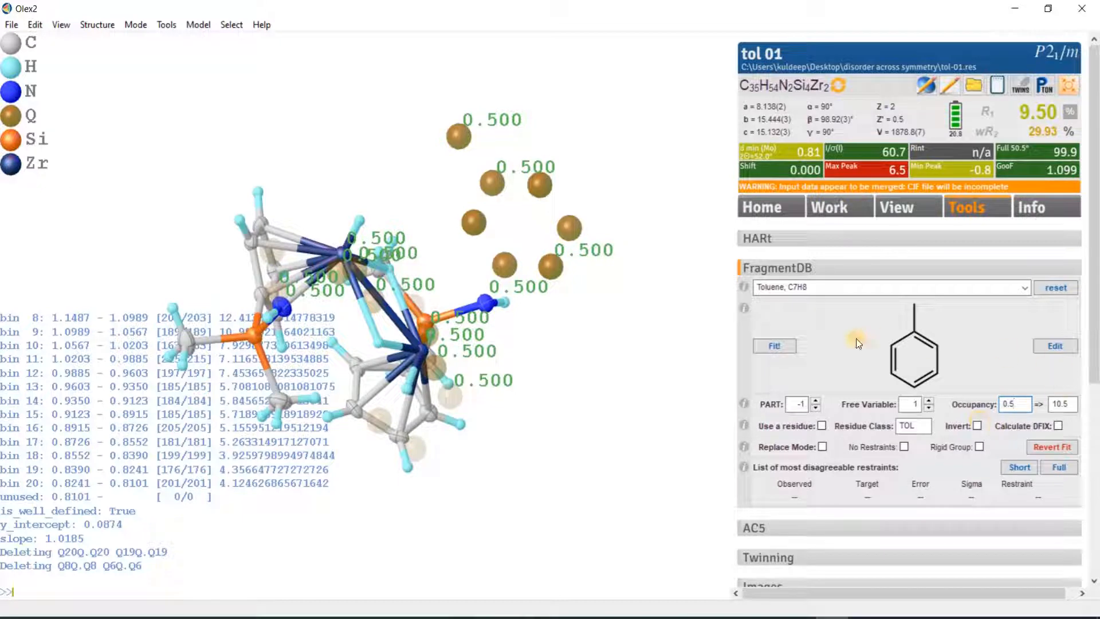
- Fit the toluene fragment onto the seven solvent Q peaks, matching the methyl and ring atoms, and place it with its restraints
click(774, 346)
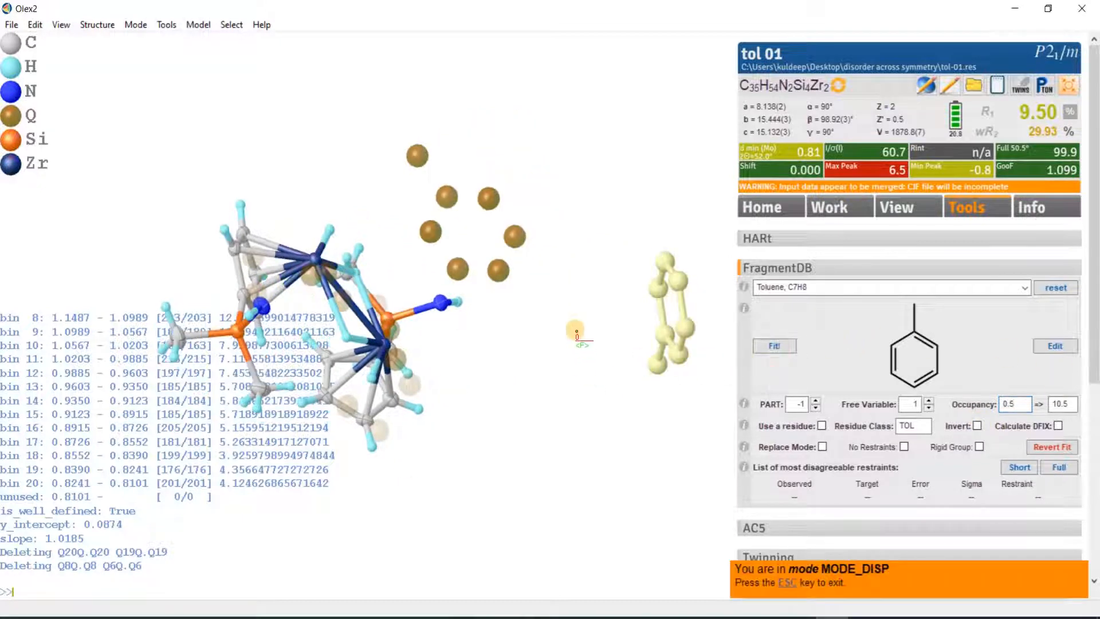
drag(574, 328, 504, 432)
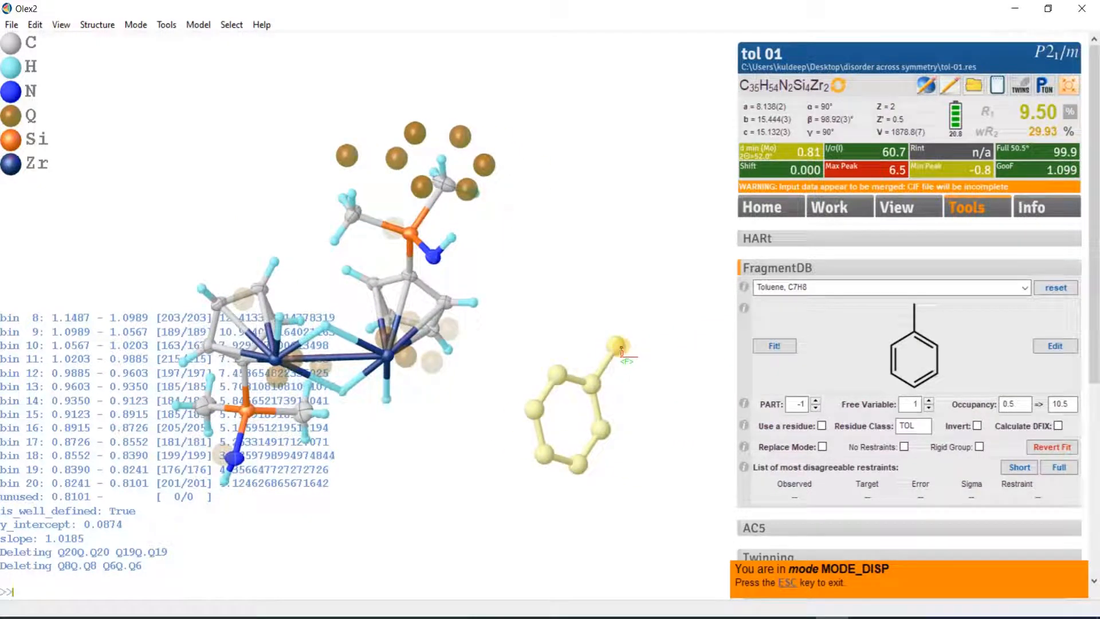
click(348, 157)
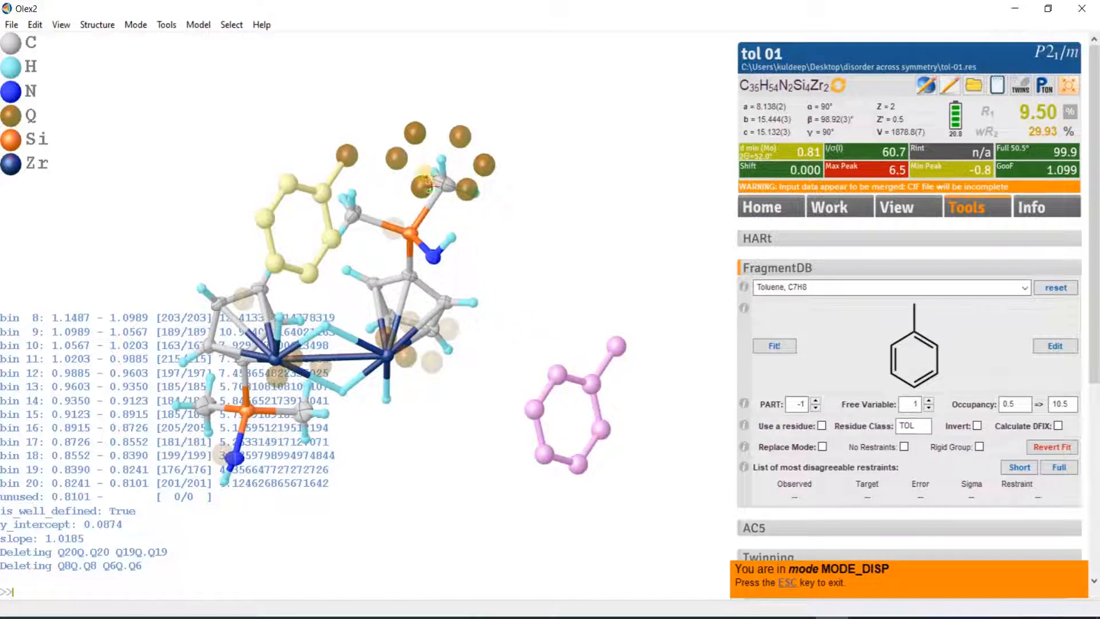
click(398, 162)
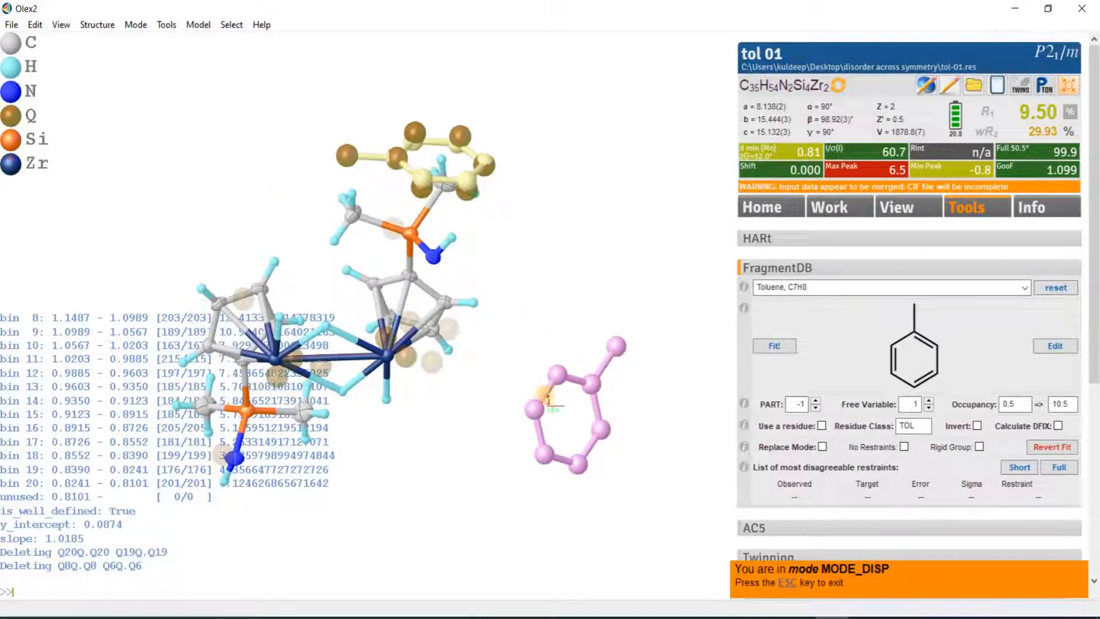
drag(539, 263, 548, 226)
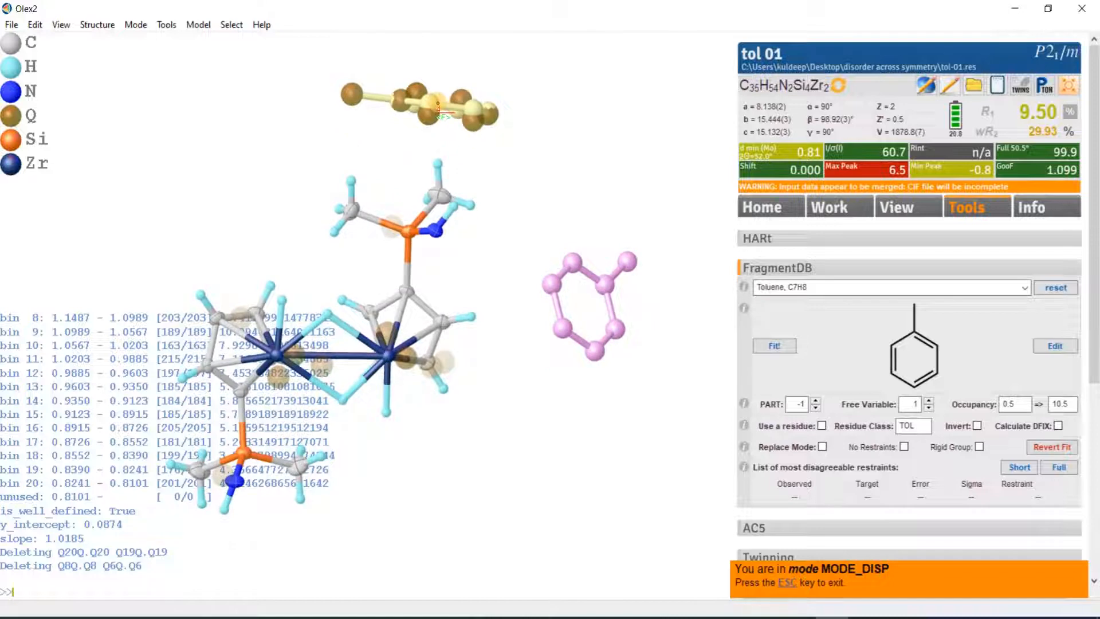
drag(432, 104, 431, 122)
drag(460, 168, 646, 427)
click(785, 582)
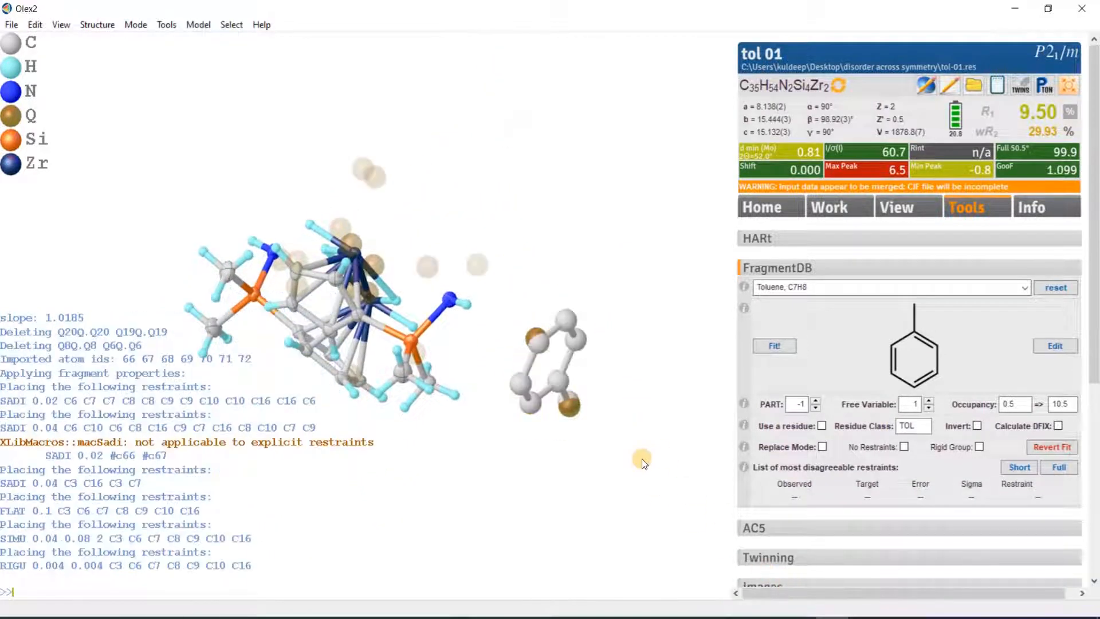
- Refine the structure repeatedly with the half-occupied toluene fragment included in the model
drag(641, 458, 616, 355)
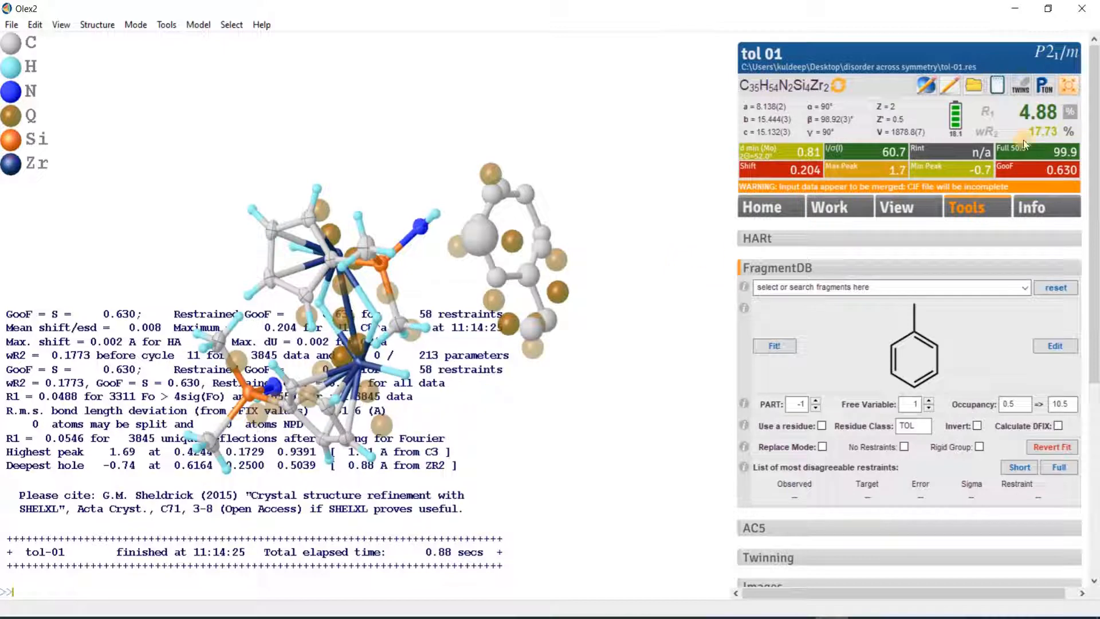
drag(634, 248, 623, 217)
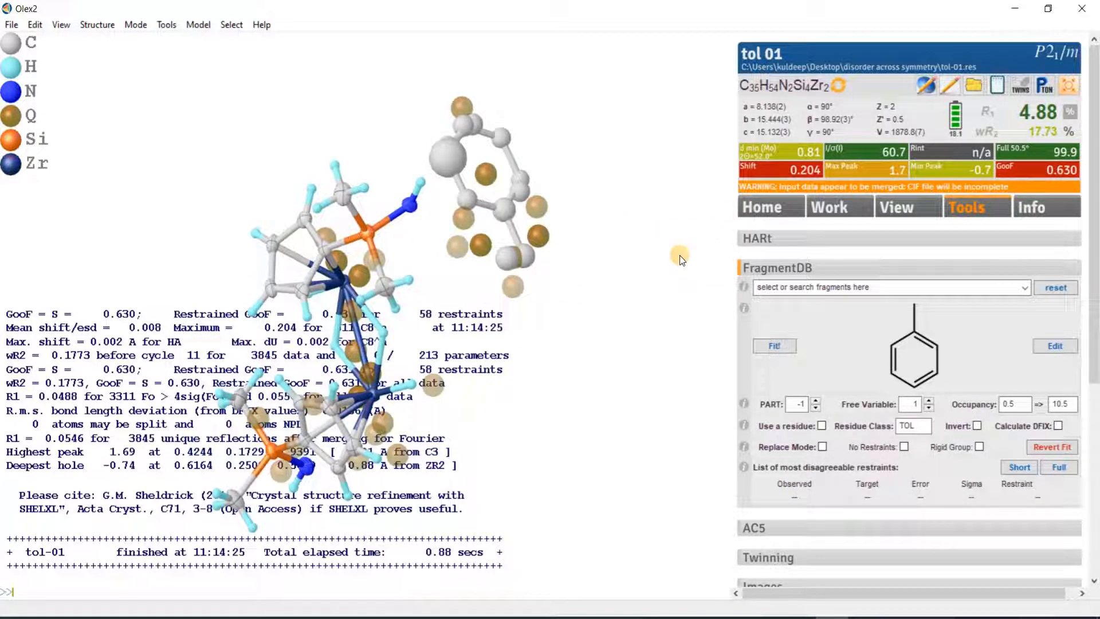
key(ctrl+r)
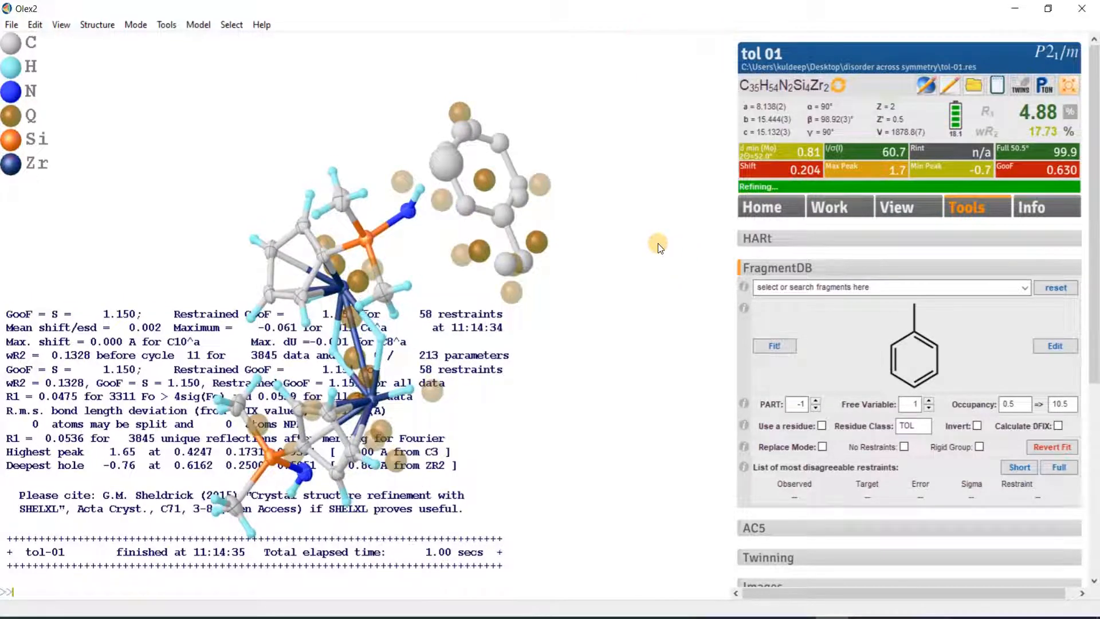
key(ctrl+r)
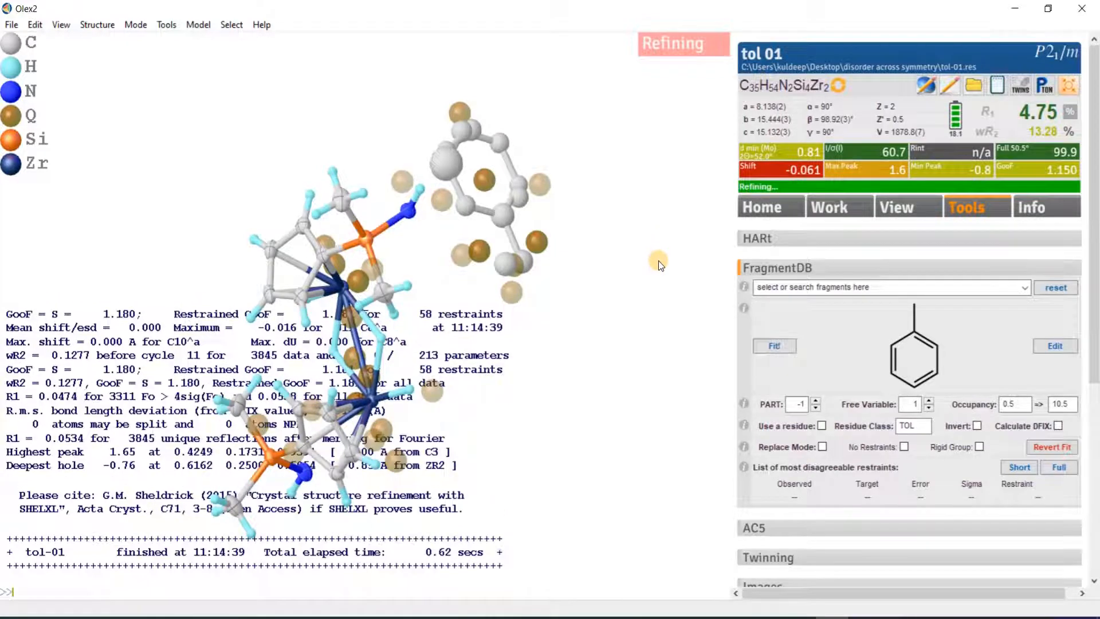
- Inspect the residual Q peaks around the toluene and fuse the structure with the fuse command
drag(599, 292, 504, 304)
mouse_move(506, 306)
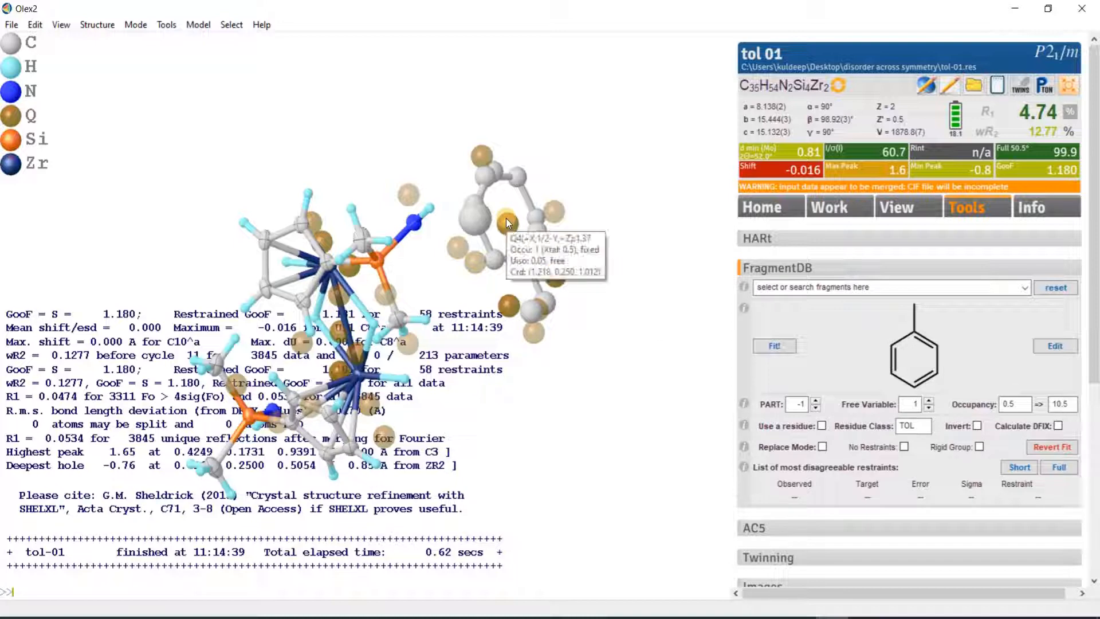
drag(507, 219, 540, 279)
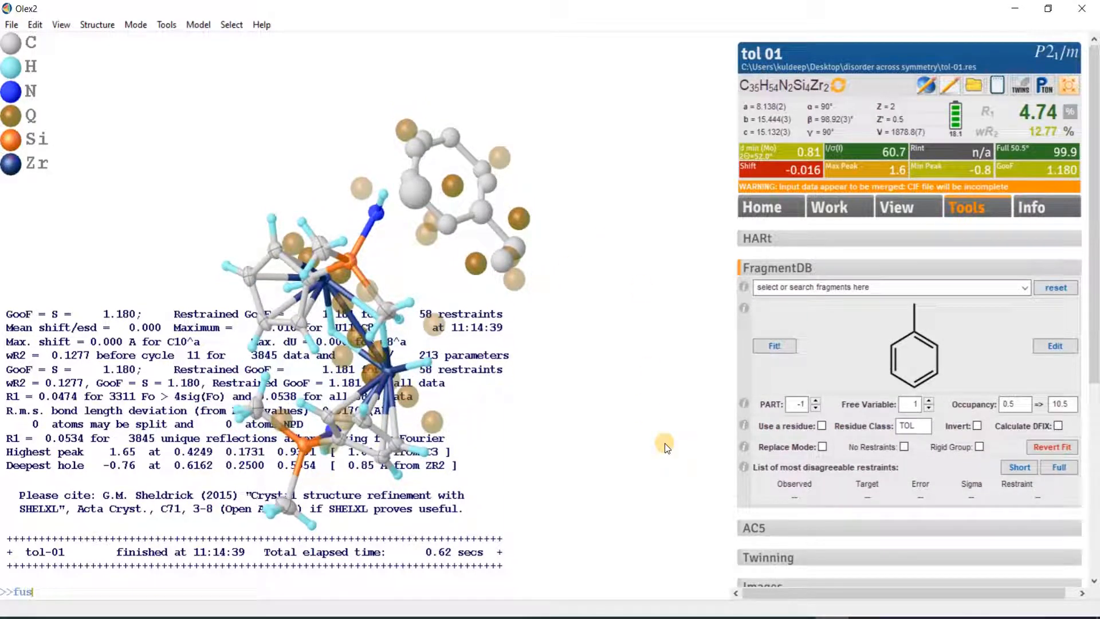
key(Return)
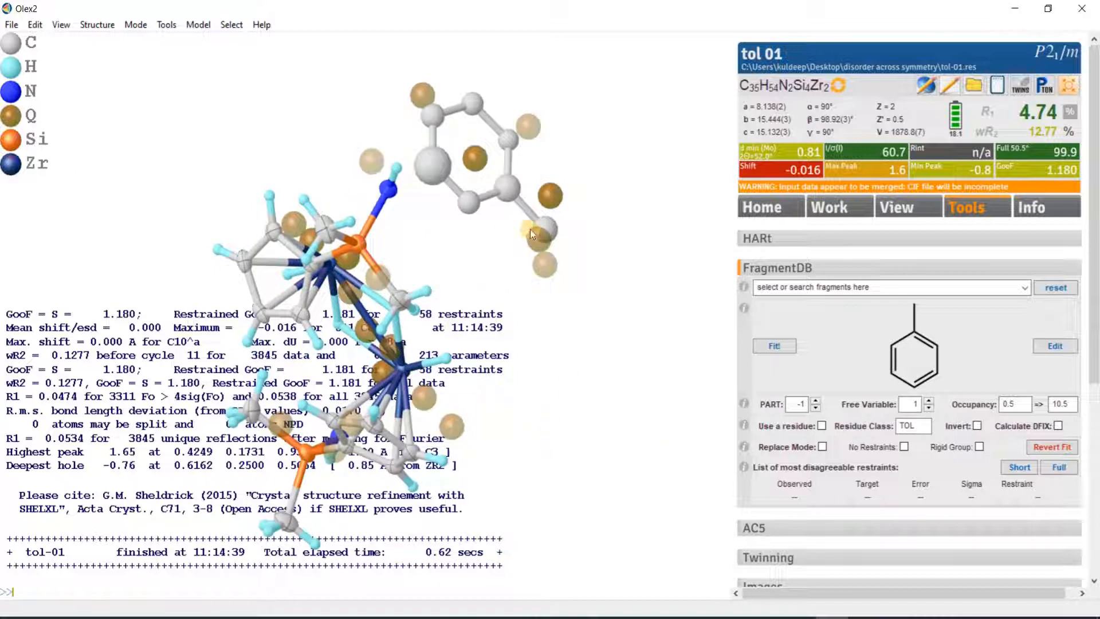
- Make the toluene atoms anisotropic with anis and apply a RIGU restraint to the whole selected solvent molecule
double_click(509, 186)
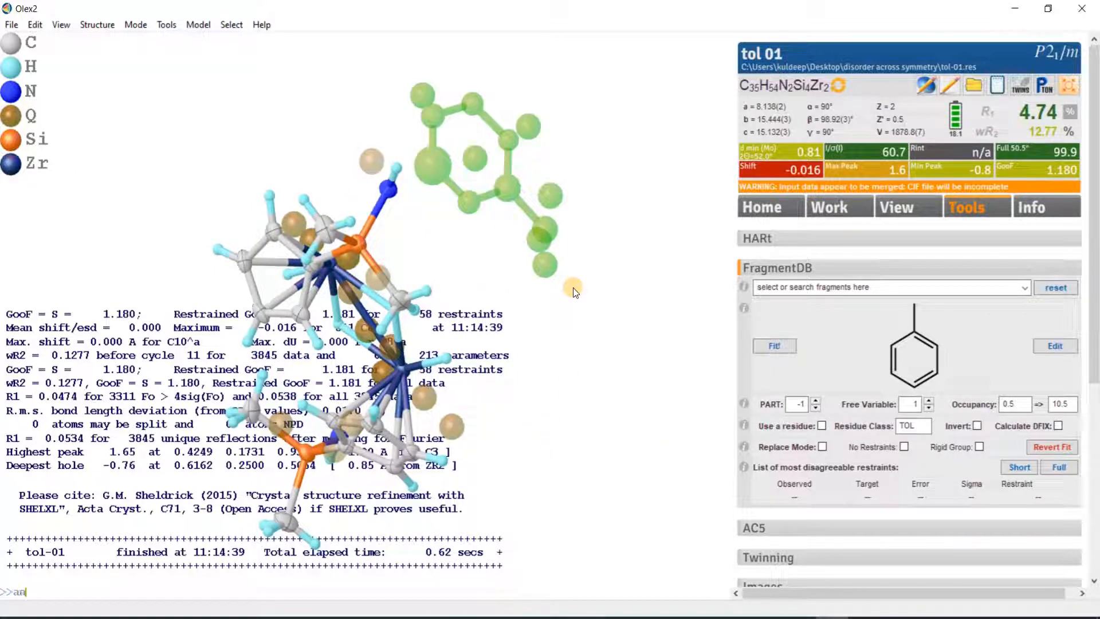
key(Return)
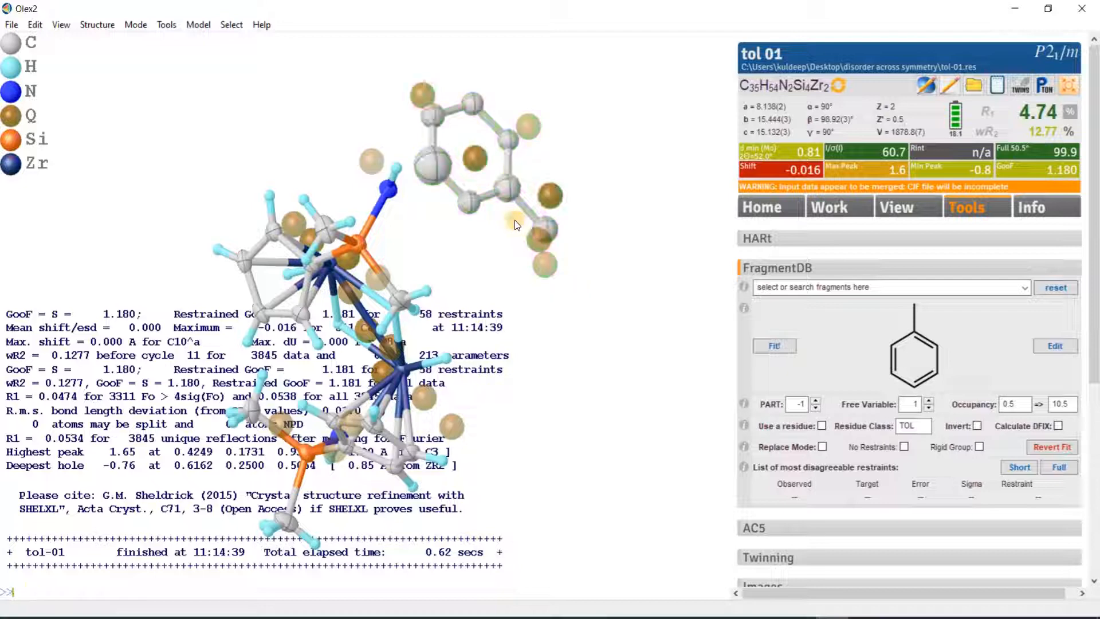
text(r)
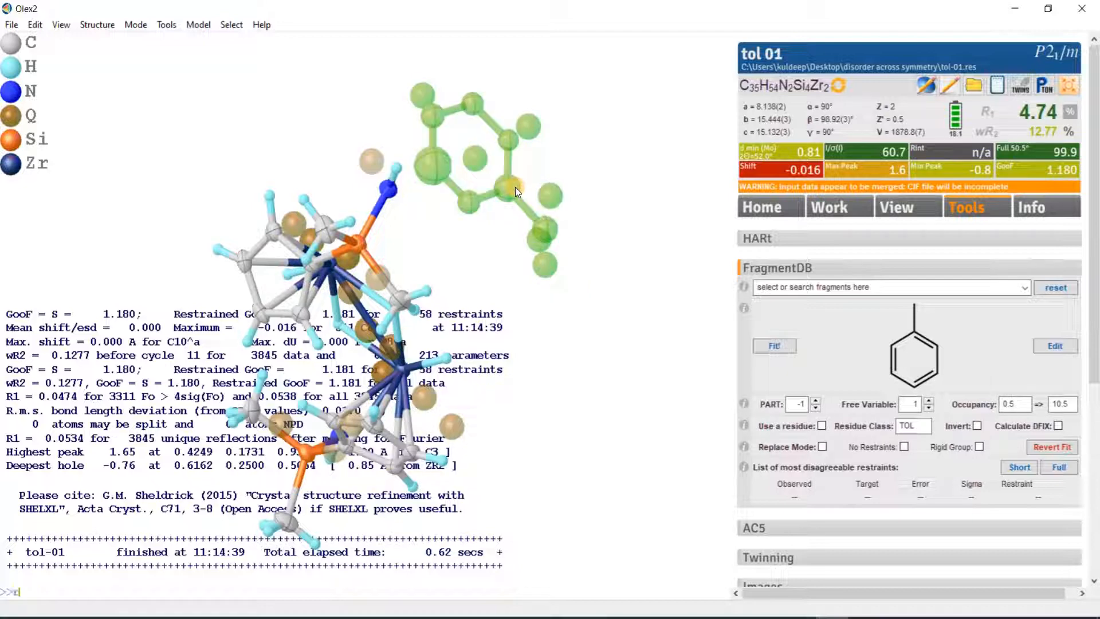
text(igu)
key(Return)
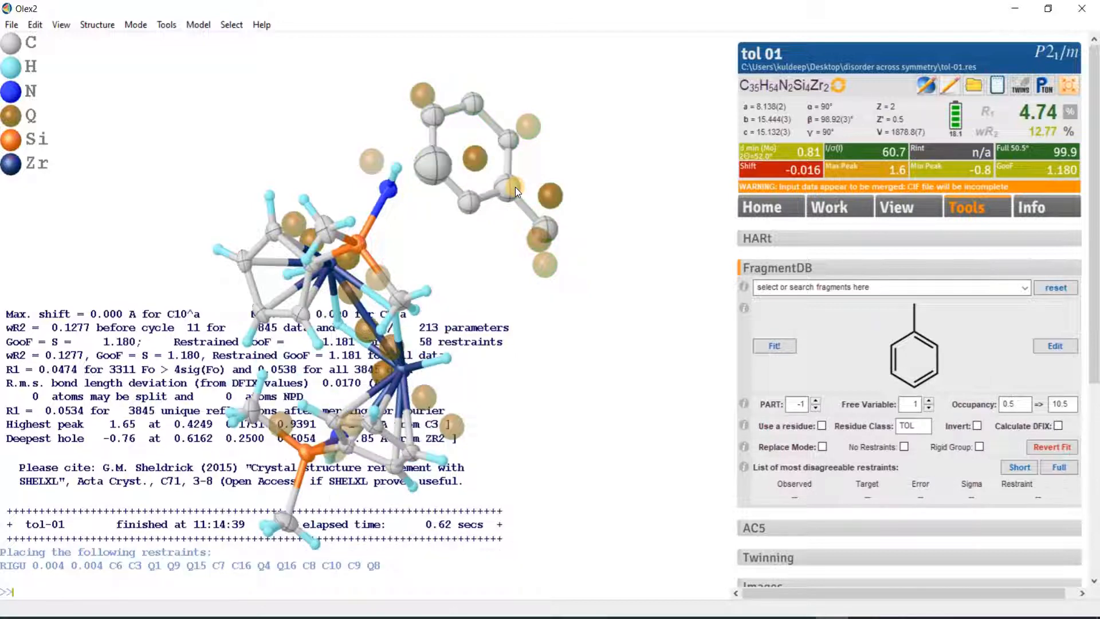
- Add hydrogen atoms to the toluene molecule with hadd and refine the structure twice
double_click(515, 187)
text(hadd)
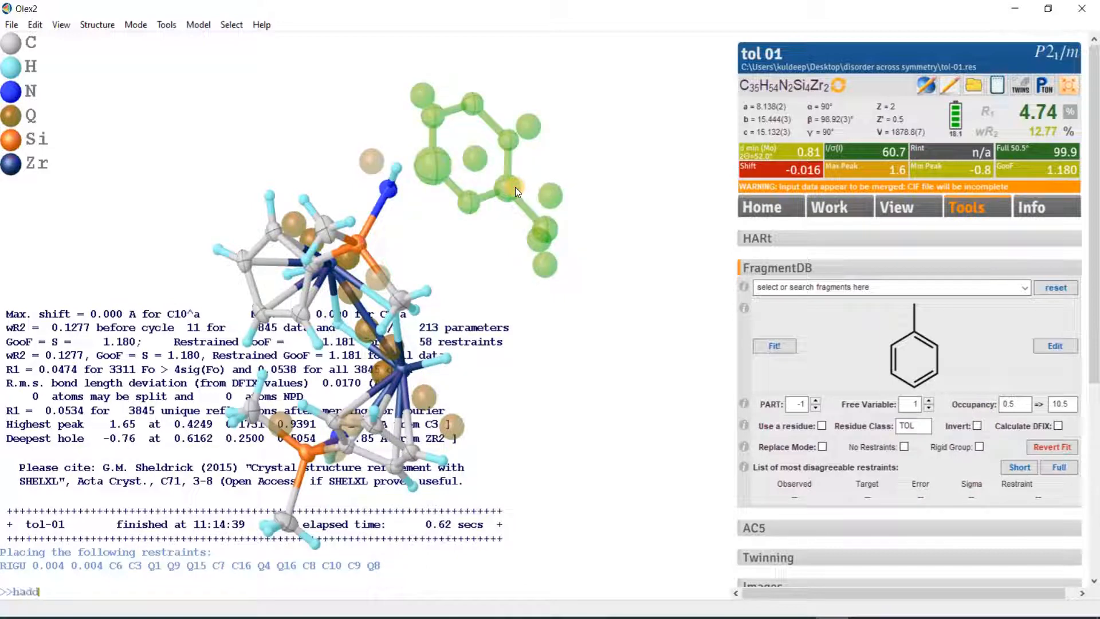
key(Return)
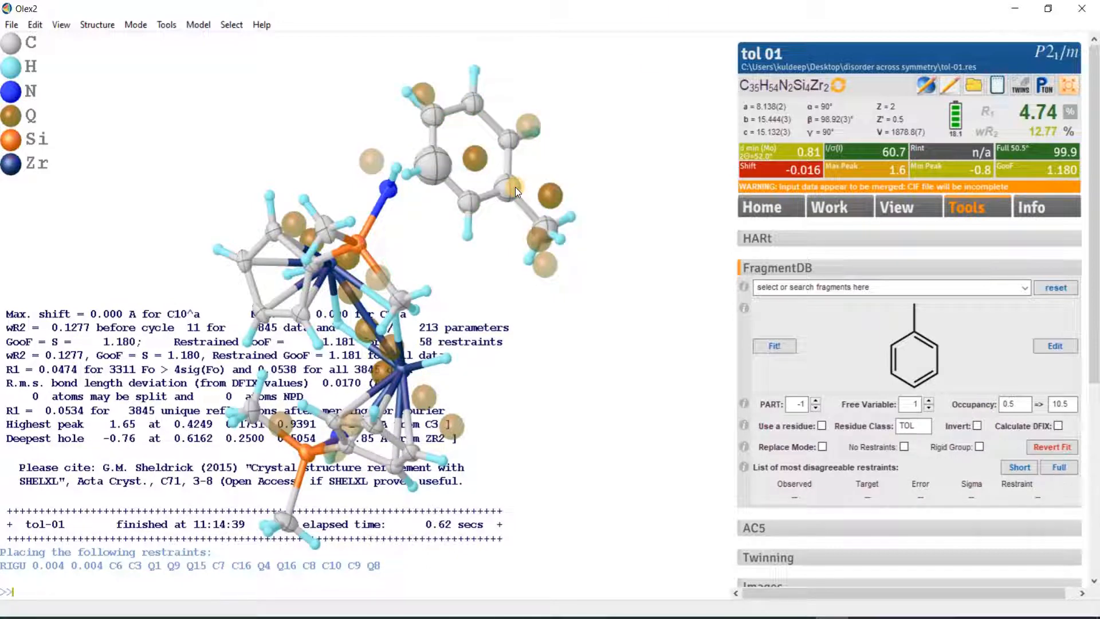
key(ctrl+r)
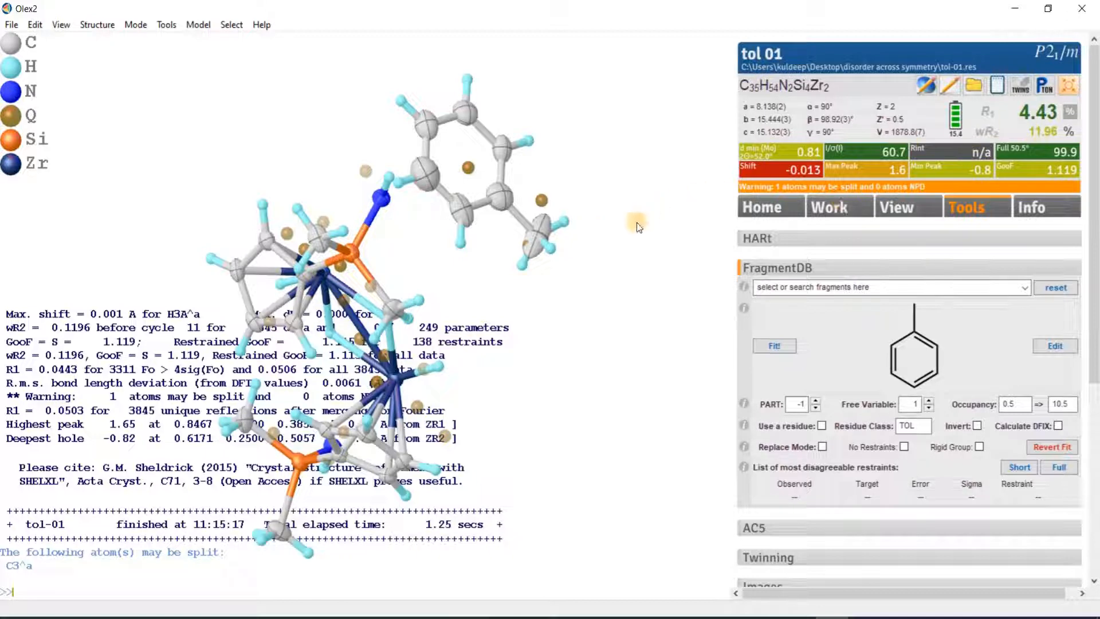
drag(637, 226, 697, 245)
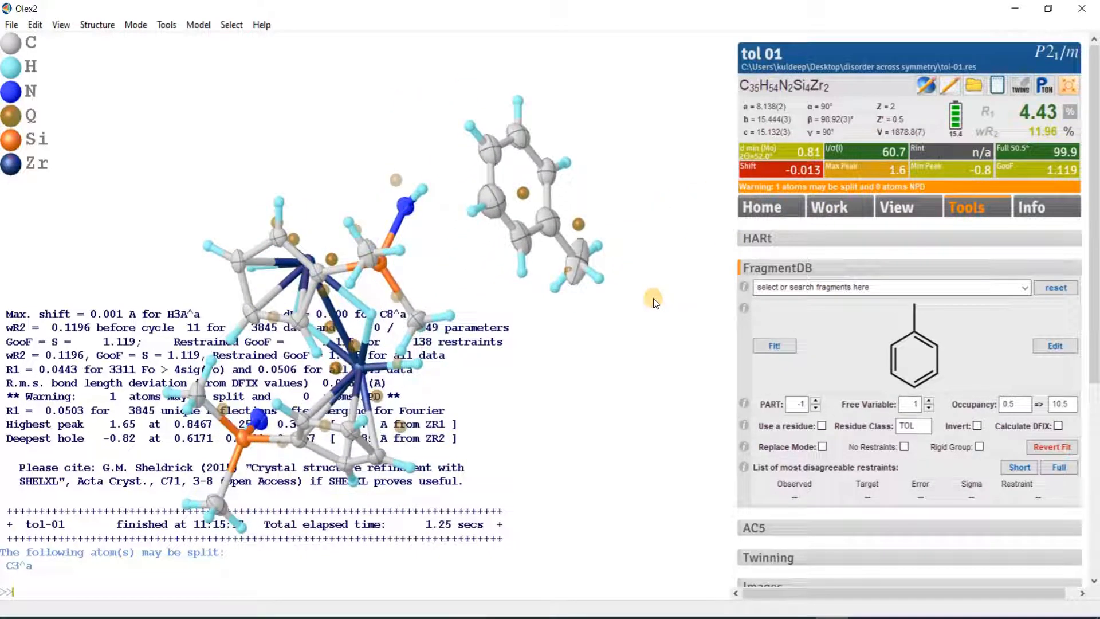
key(ctrl+r)
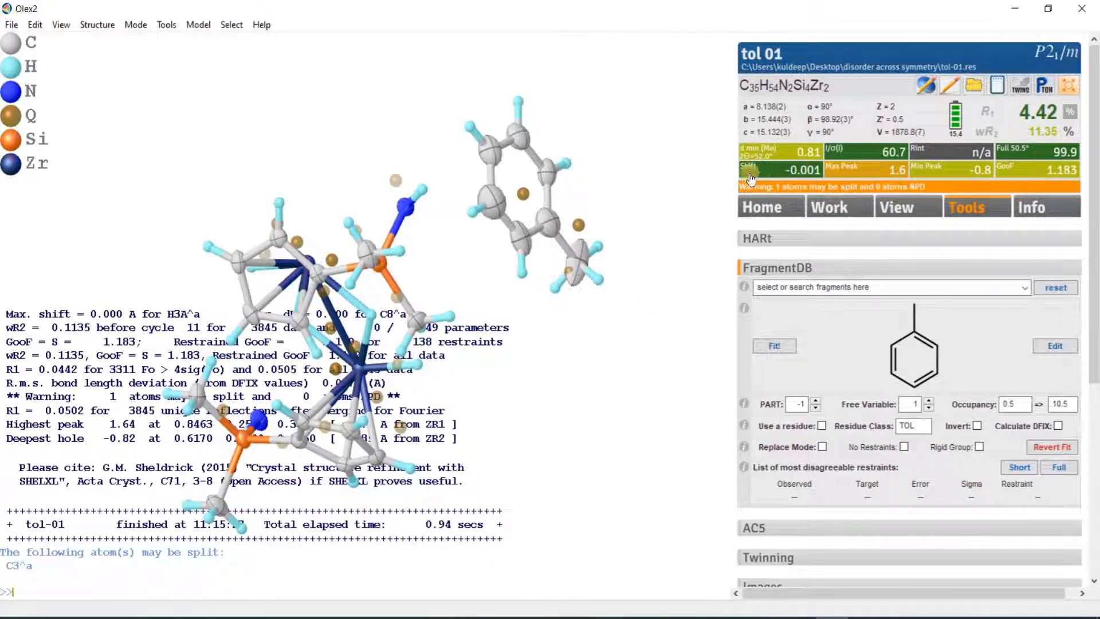
- Review the Fobs vs Fcalc plot, then examine the residual Q peaks around the toluene ring and methyl group
click(1068, 115)
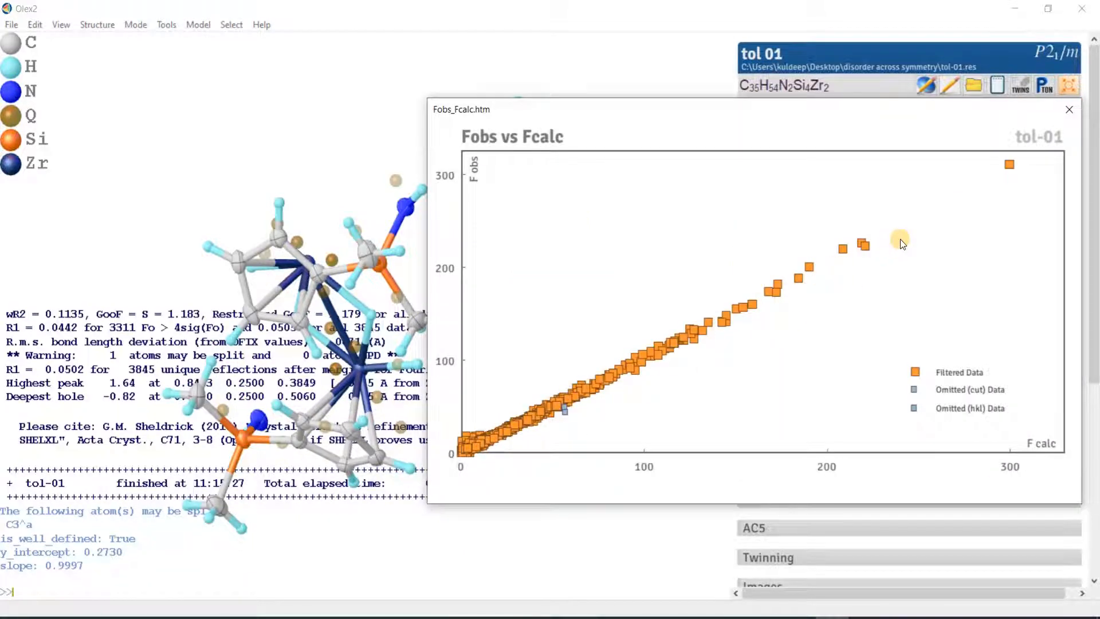
click(1066, 114)
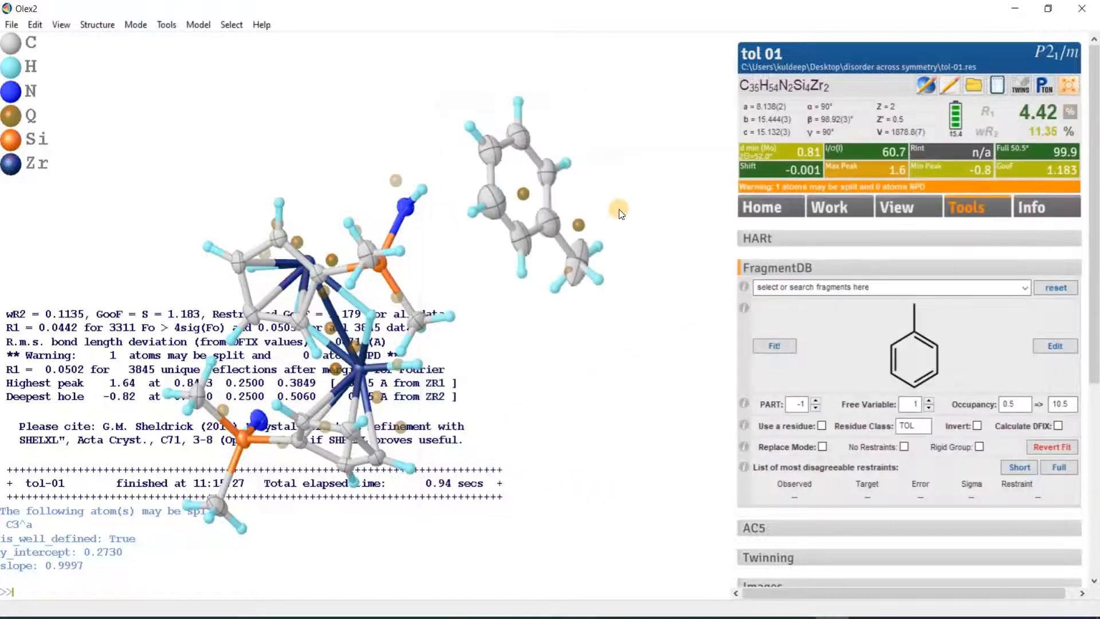
mouse_move(618, 209)
mouse_down()
mouse_move(581, 200)
mouse_move(613, 166)
mouse_move(658, 218)
mouse_move(651, 248)
mouse_move(619, 248)
mouse_up()
mouse_move(445, 190)
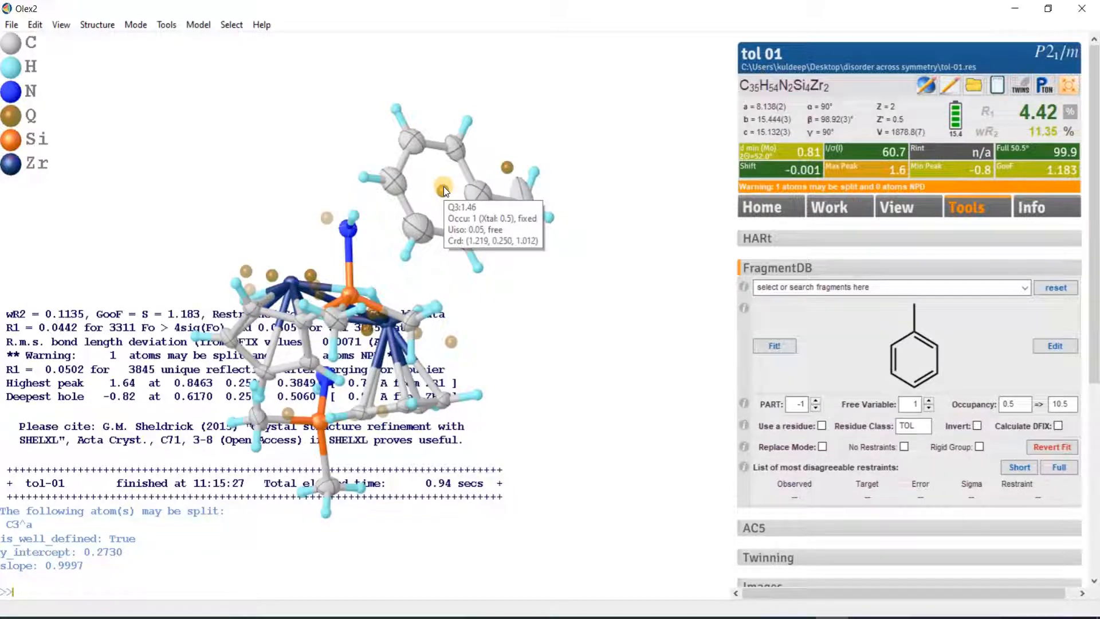
mouse_move(509, 169)
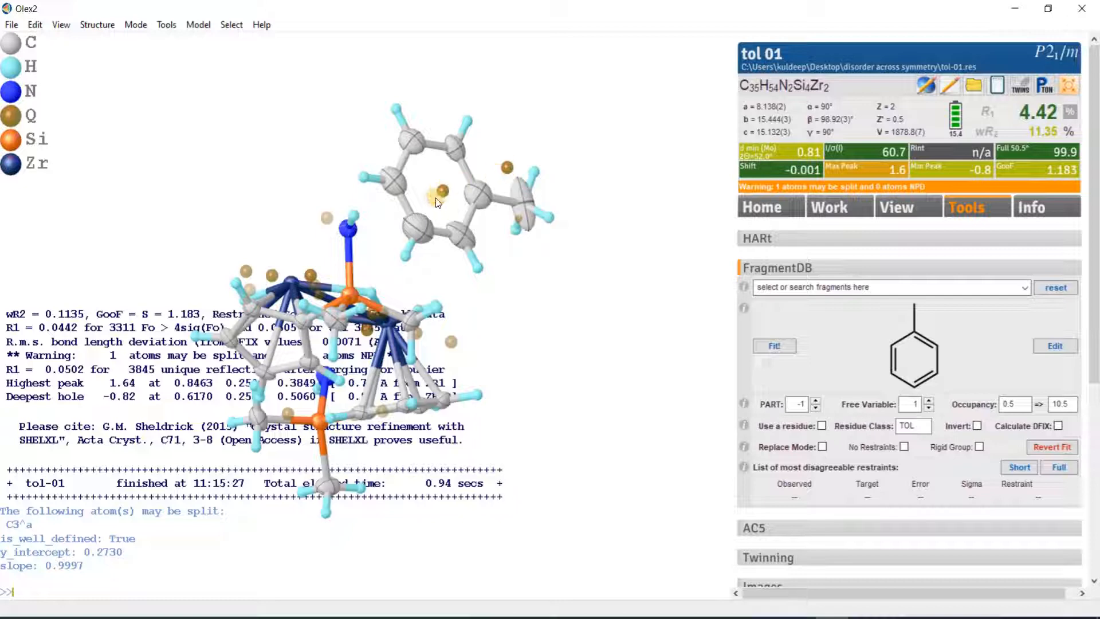
drag(421, 195, 497, 291)
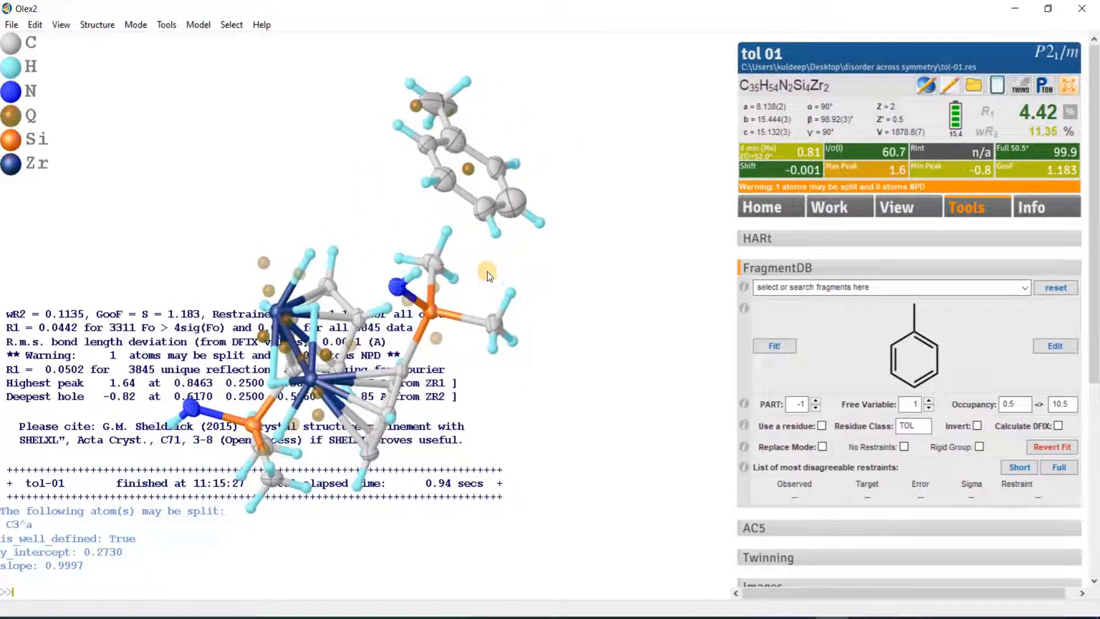
- Grow the symmetry-equivalent toluene in grow mode and examine how the two disordered orientations overlap
key(ctrl+q)
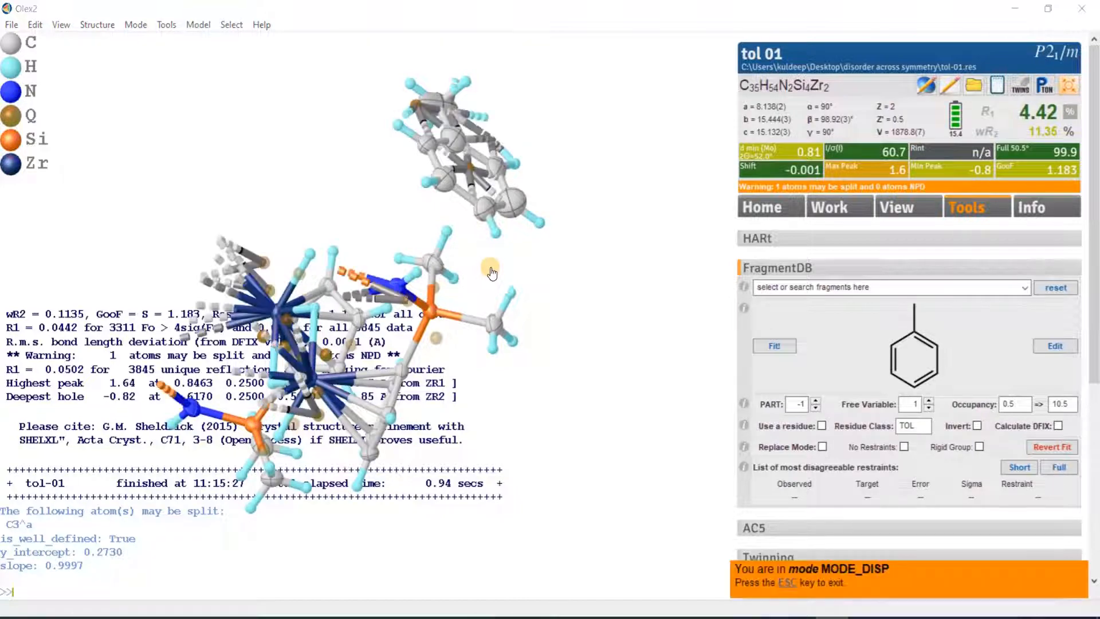
drag(567, 179, 584, 233)
drag(515, 220, 462, 183)
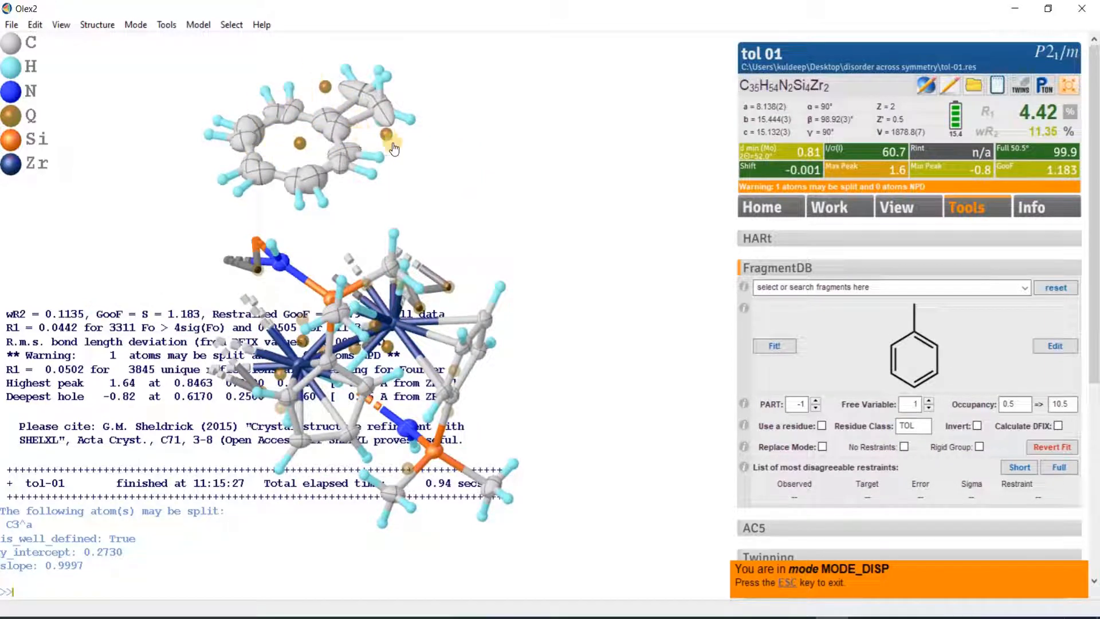
drag(425, 157, 556, 269)
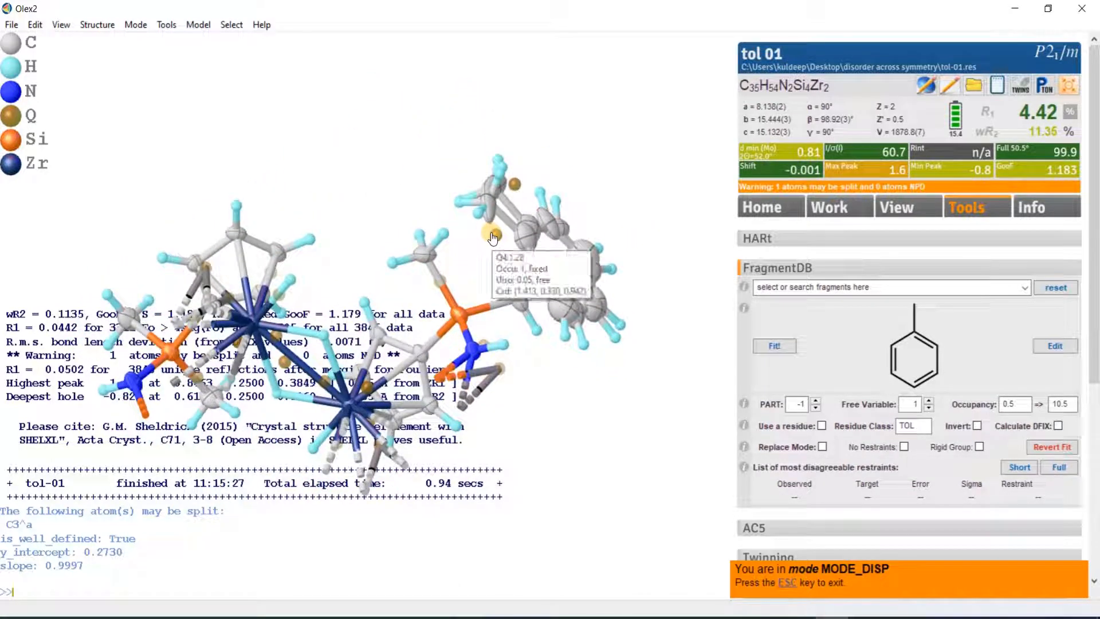
drag(516, 192, 623, 135)
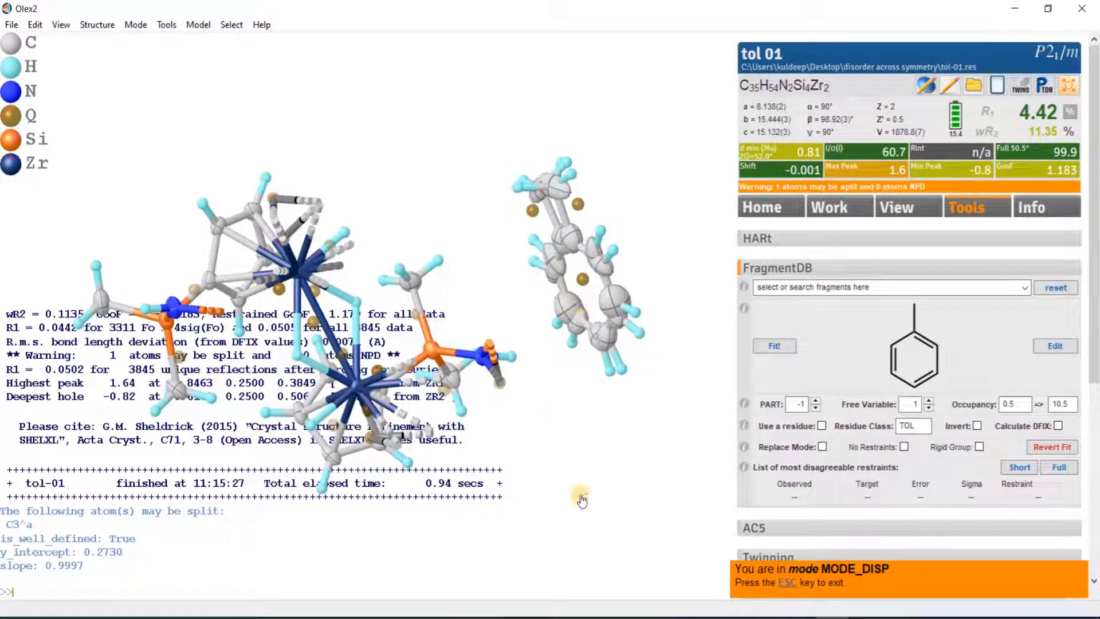
drag(626, 408, 688, 507)
click(785, 585)
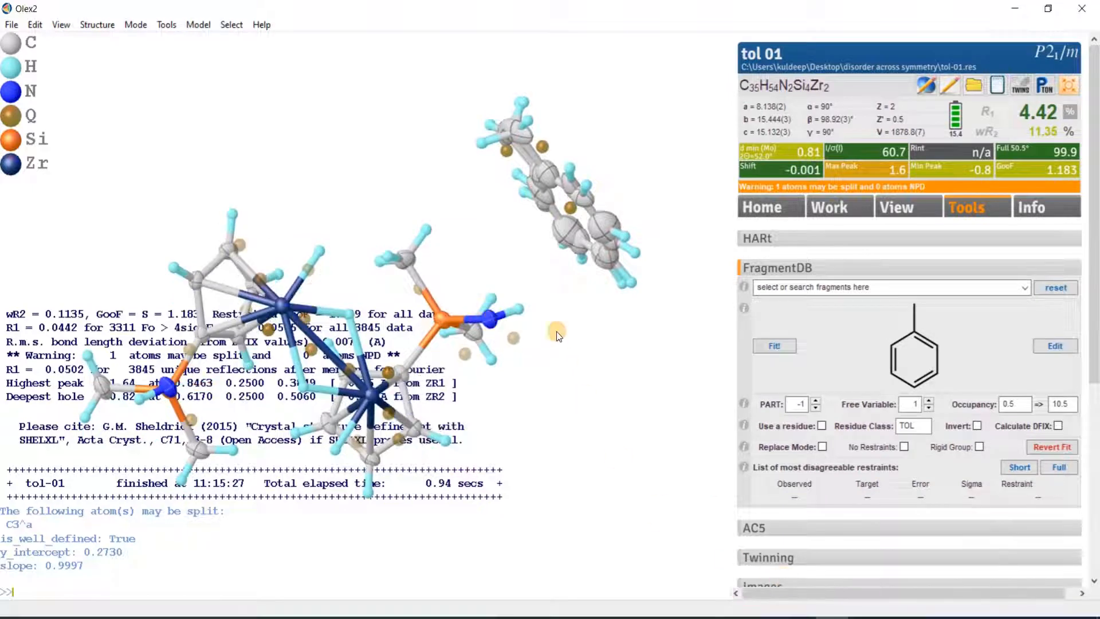
- Delete both overlapping toluene orientations together with their hydrogens and attached Q peaks
drag(556, 331, 537, 231)
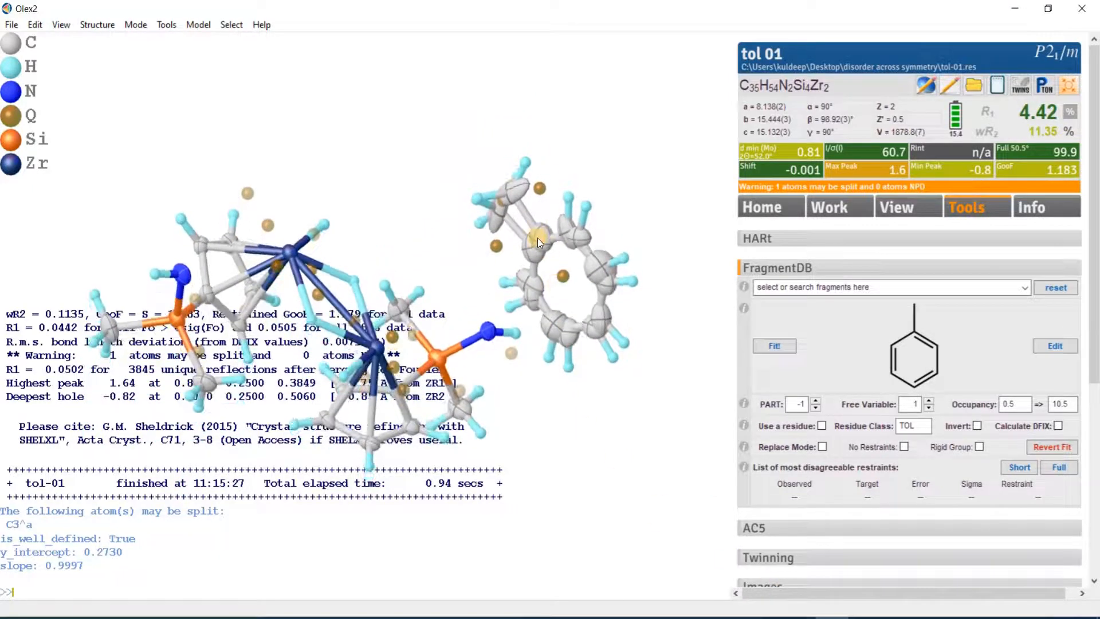
double_click(537, 238)
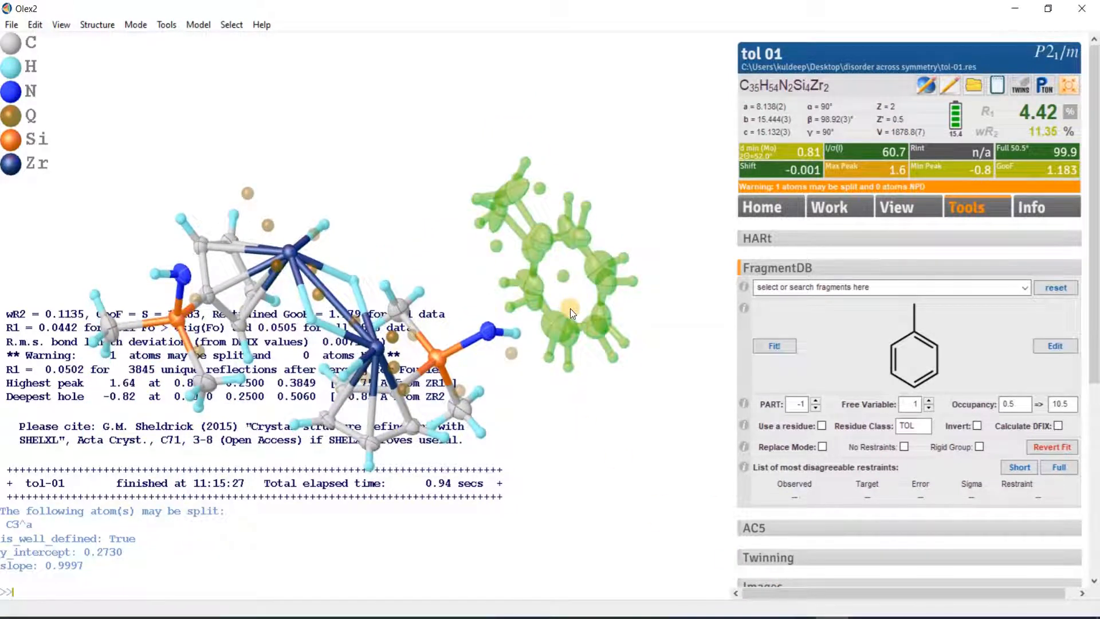
key(Delete)
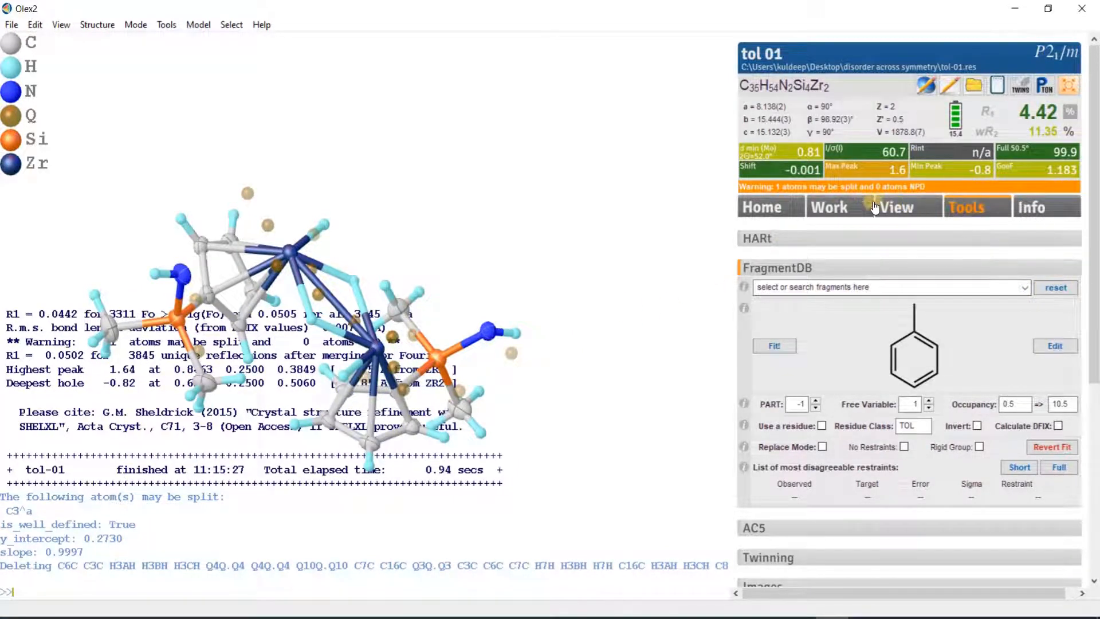
- Refine the structure three times with ShelXL without the toluene solvent in the model
click(835, 211)
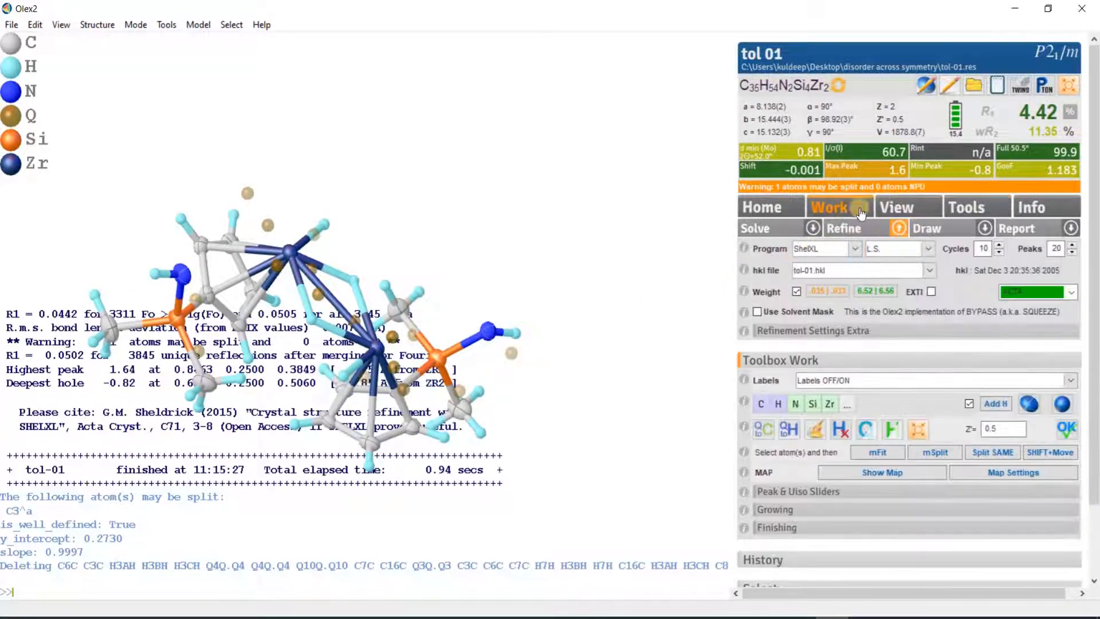
click(845, 228)
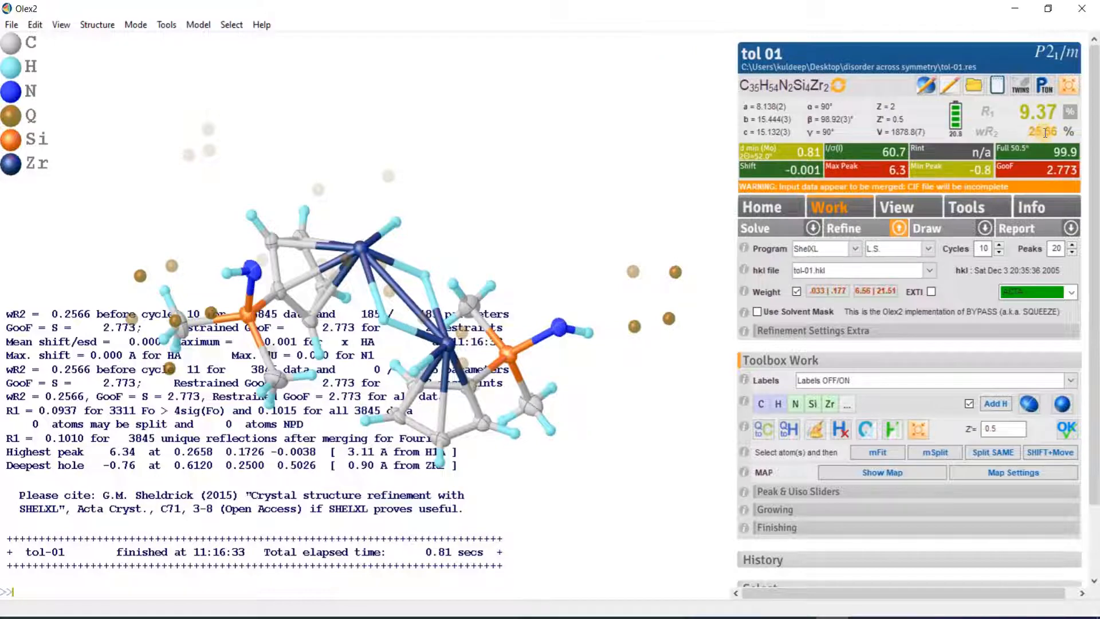
click(858, 230)
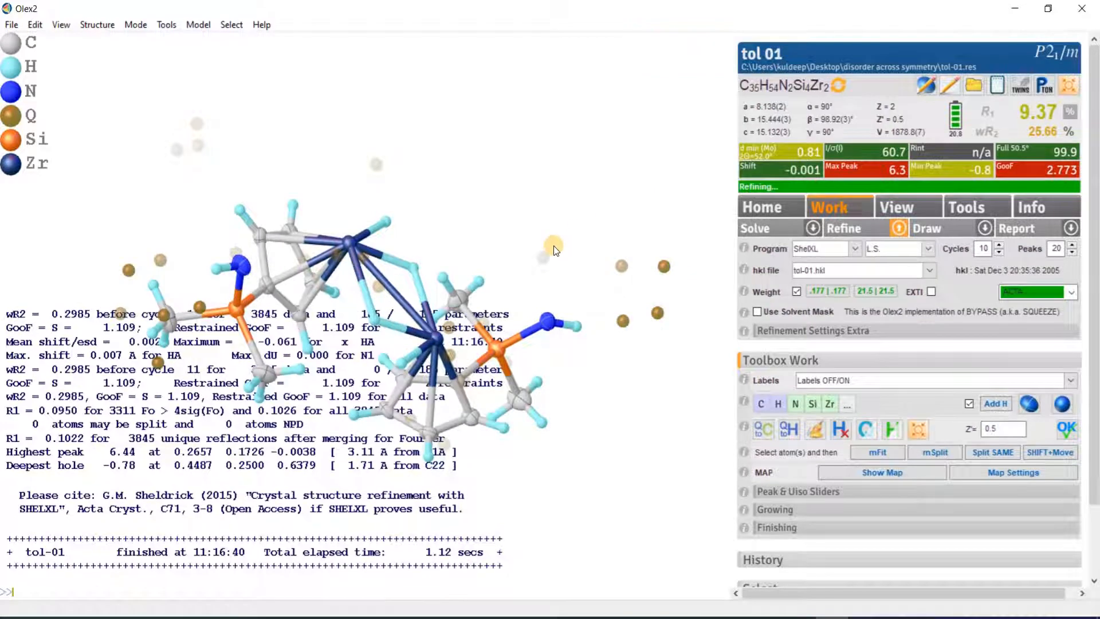
click(837, 229)
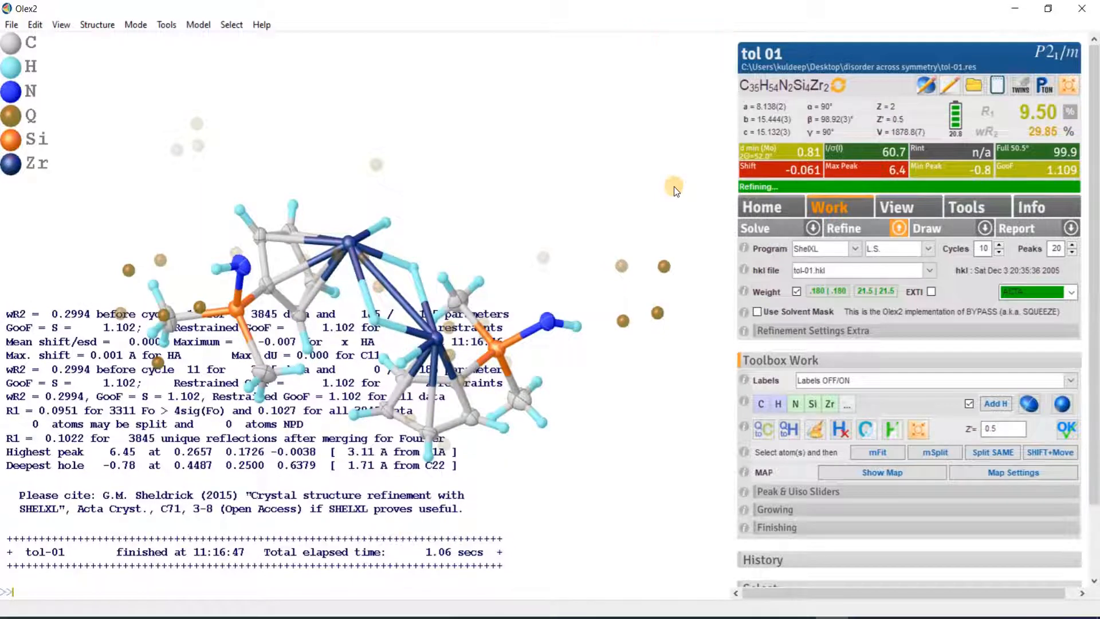
- Enlarge the displayed Q peaks by setting their atom zoom to 200 with the azoom command
drag(606, 425, 581, 447)
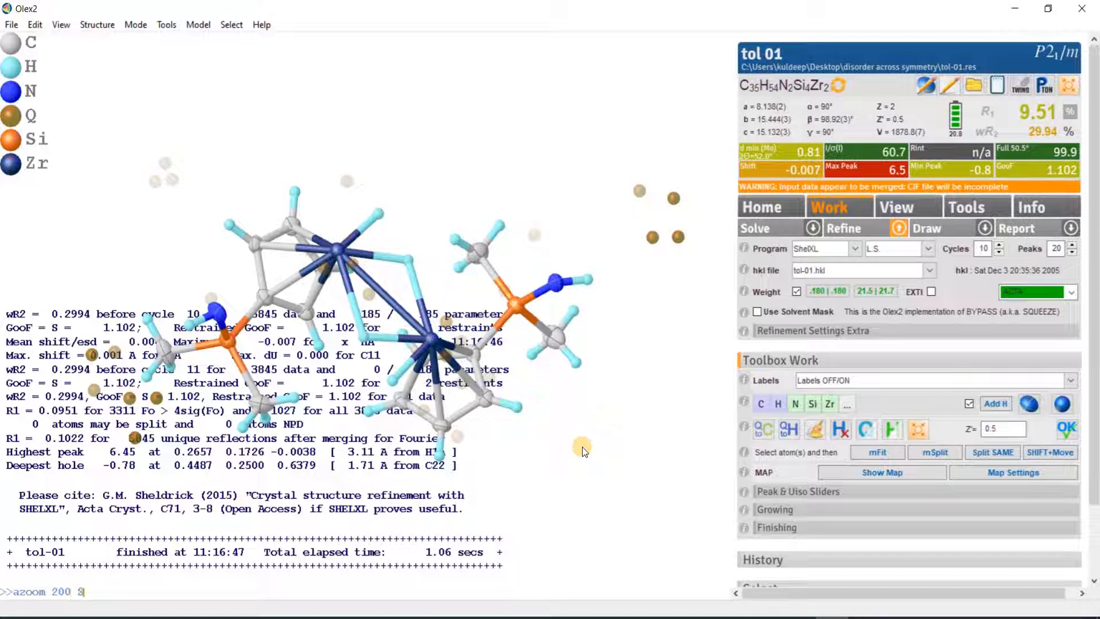
click(193, 593)
key(Return)
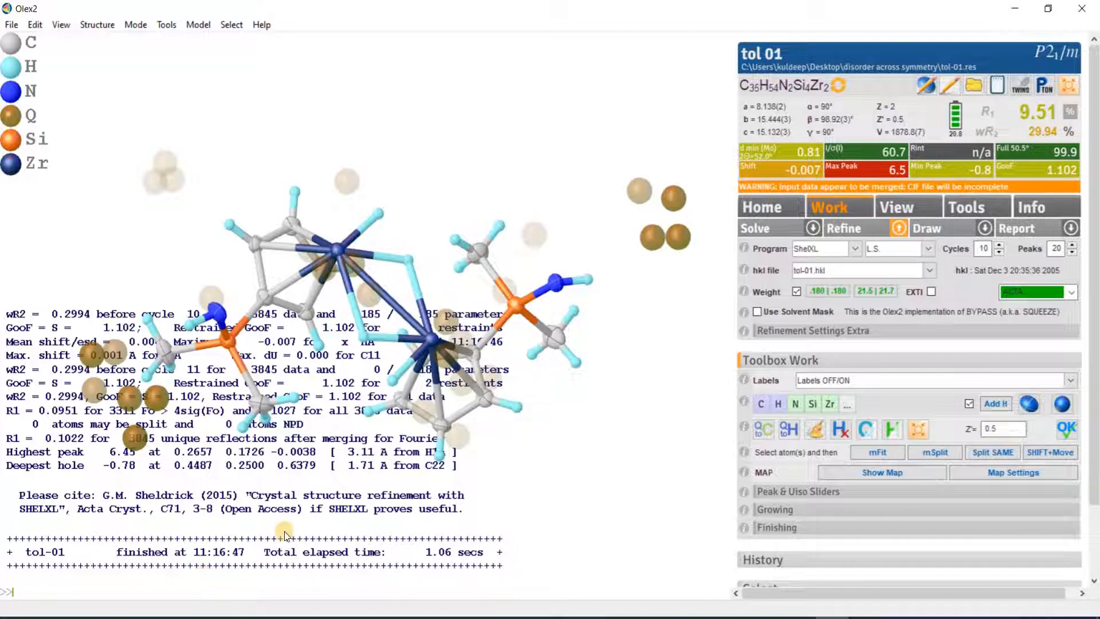
- Collapse the grown structure back to its asymmetric unit with the fuse command
drag(593, 347, 603, 400)
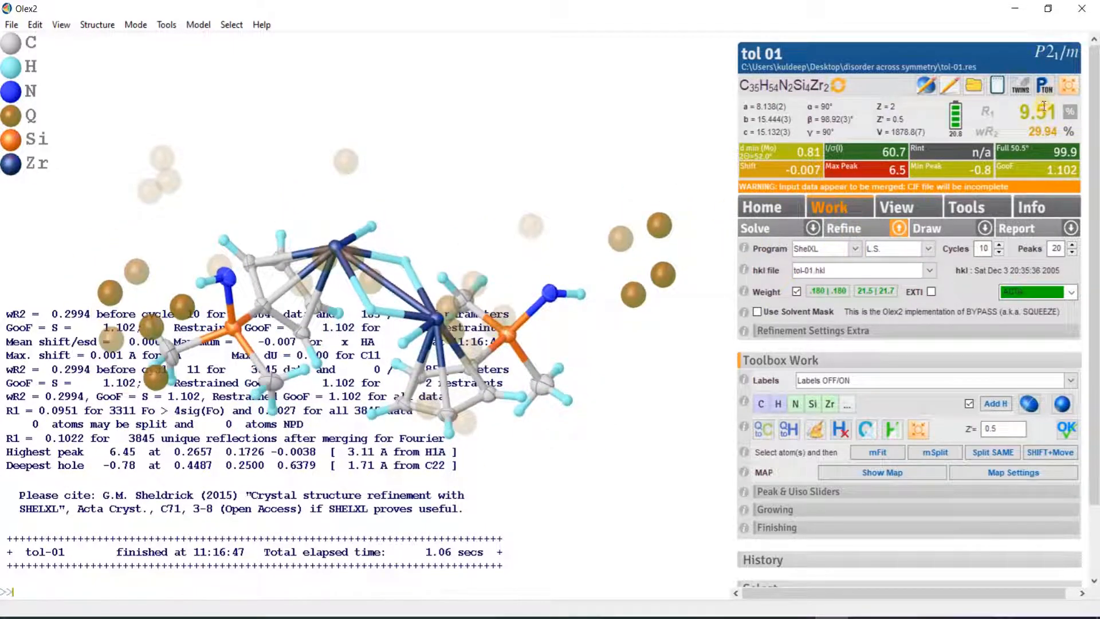
click(1068, 87)
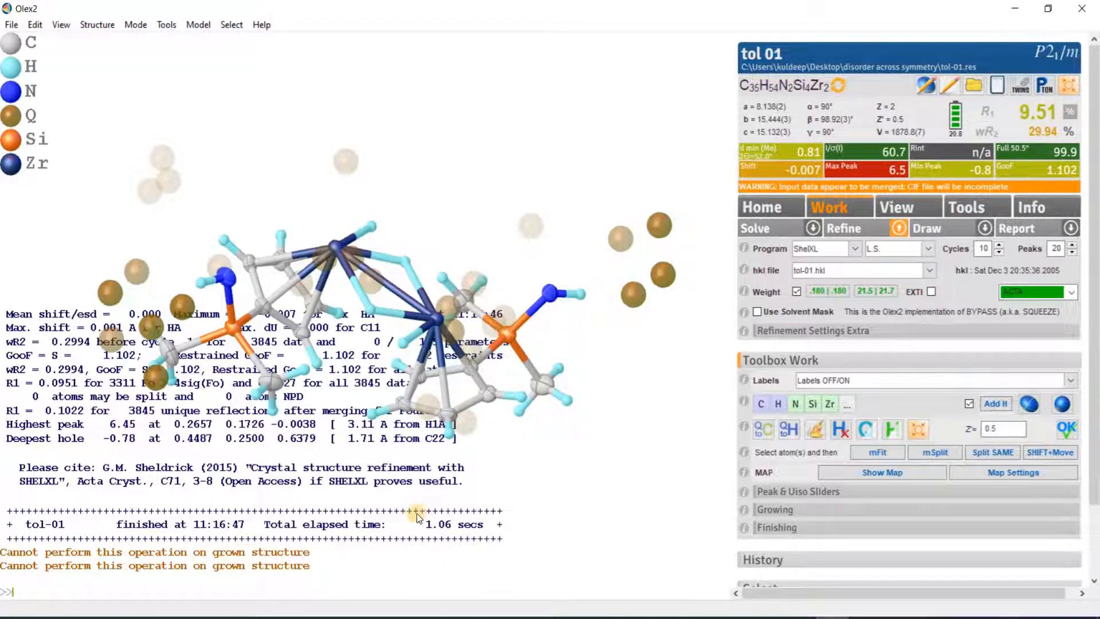
drag(408, 538, 354, 541)
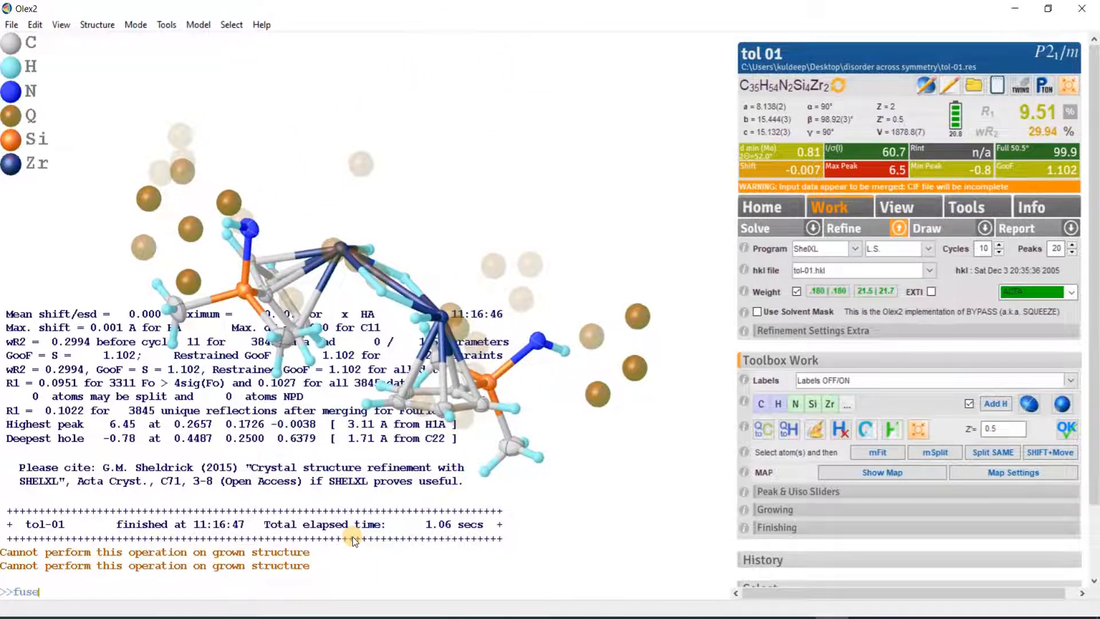
key(Return)
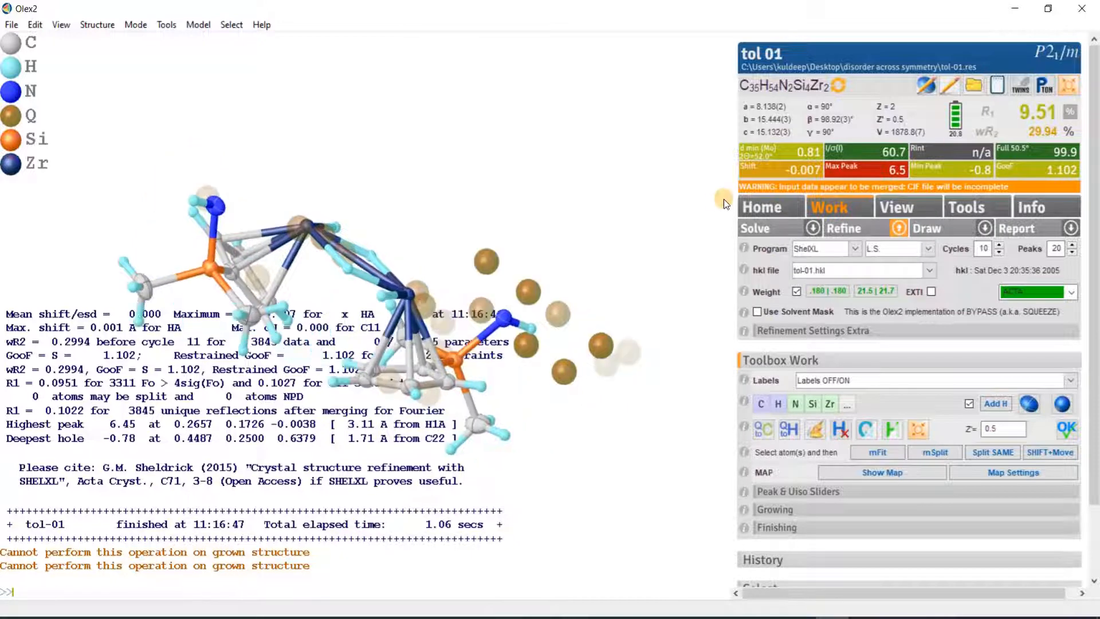
- Delete the two faint outlying Q peaks, Q19 and Q20, at the end of the solvent peak group
drag(589, 216, 558, 262)
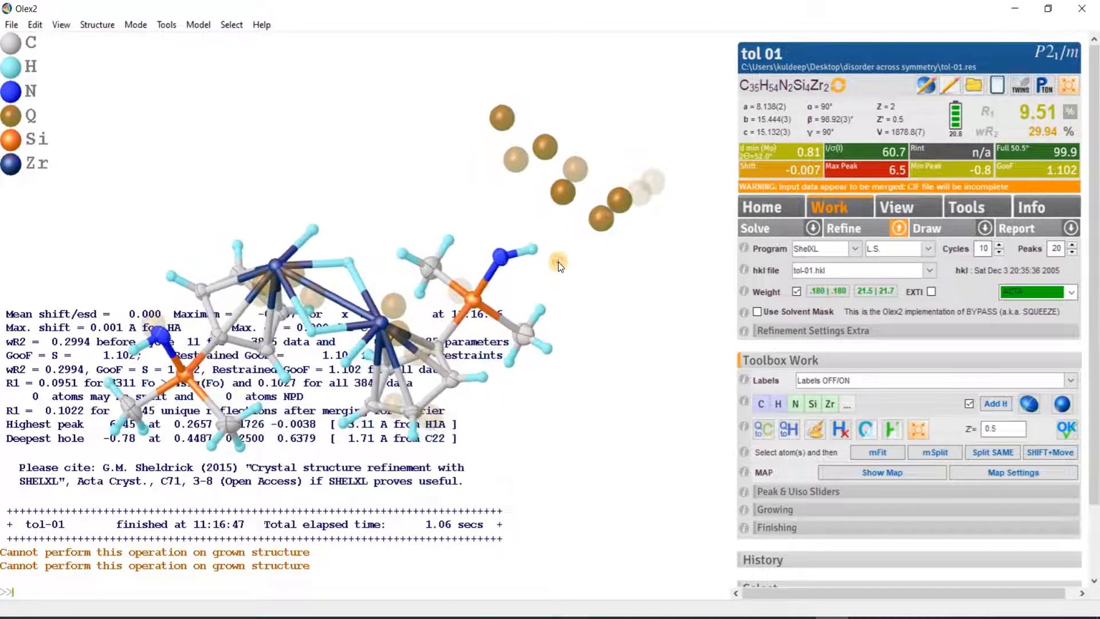
click(641, 190)
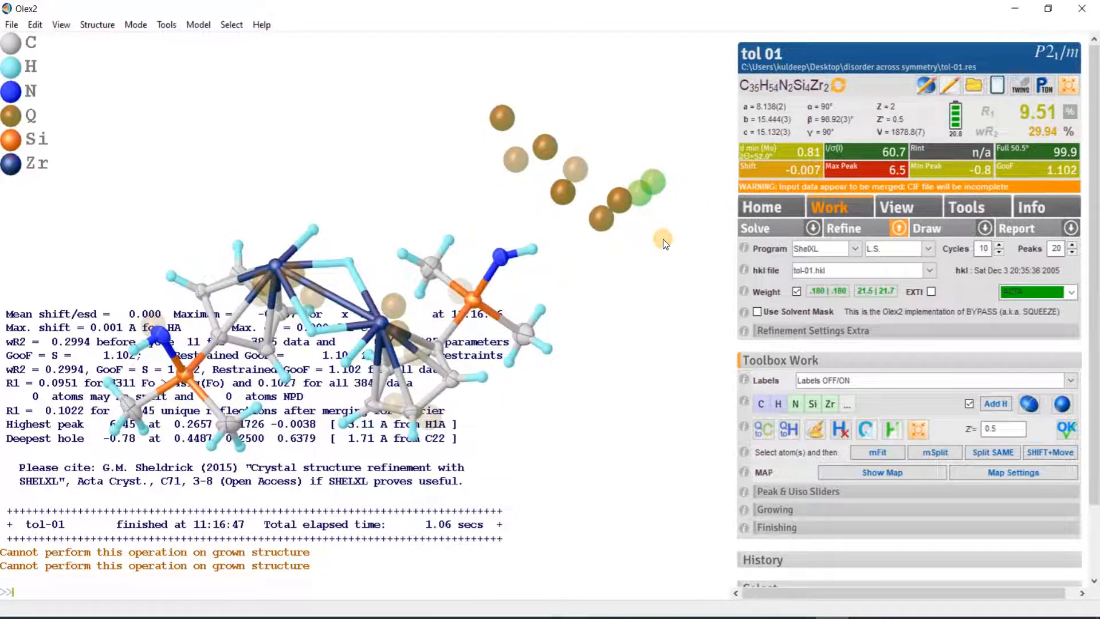
drag(641, 240, 674, 332)
key(Delete)
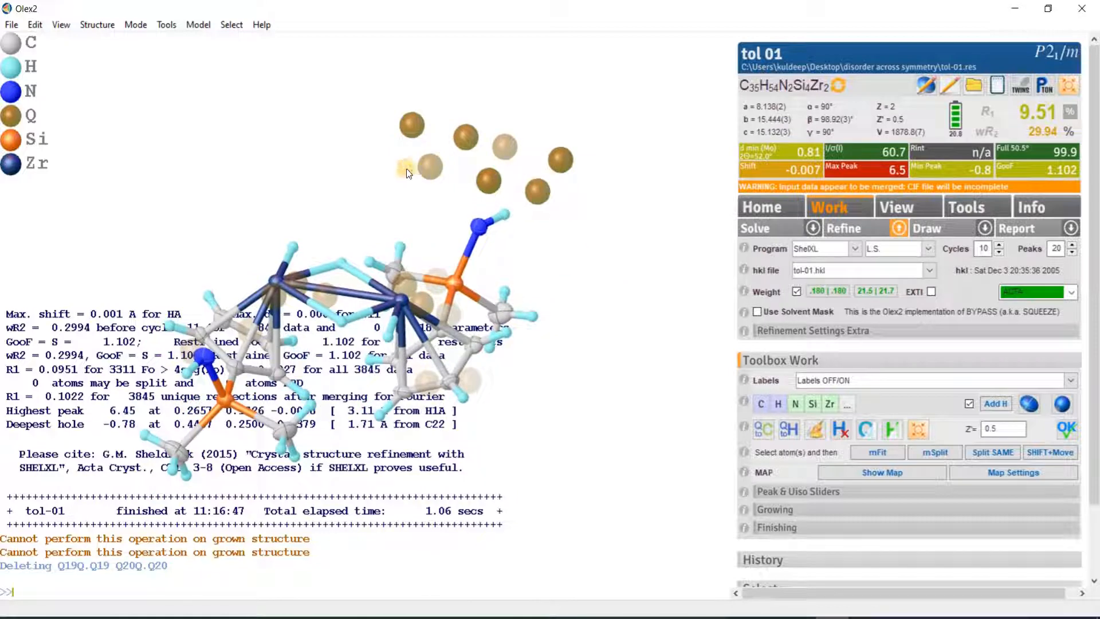
- Convert the five solvent Q peaks that form the zigzag toluene chain into carbon atoms
drag(429, 191, 434, 197)
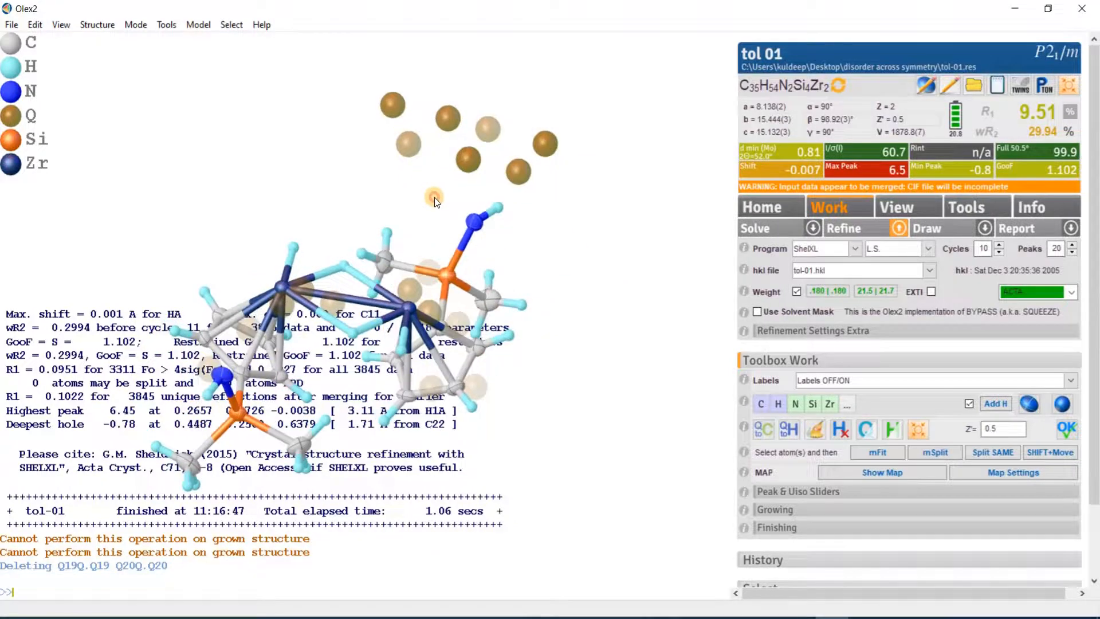
click(393, 106)
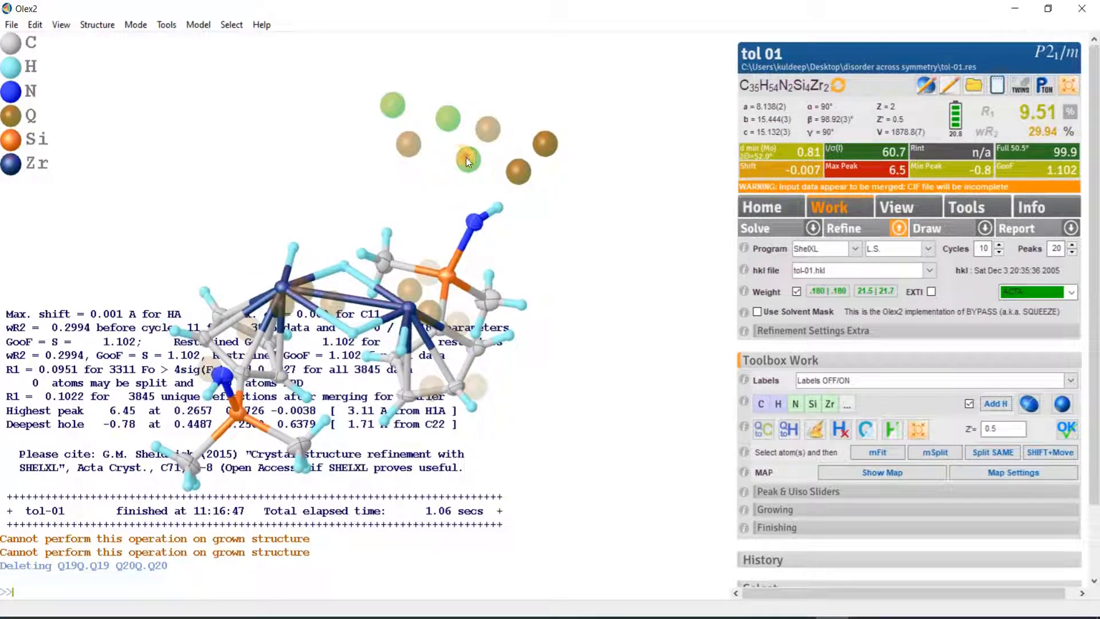
click(515, 169)
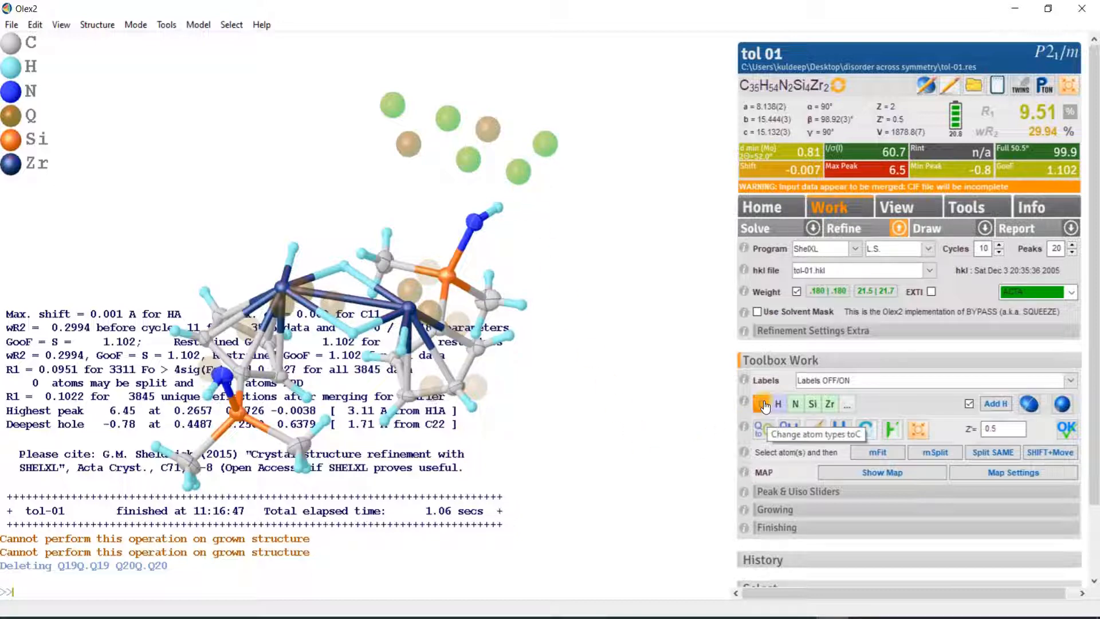
click(763, 429)
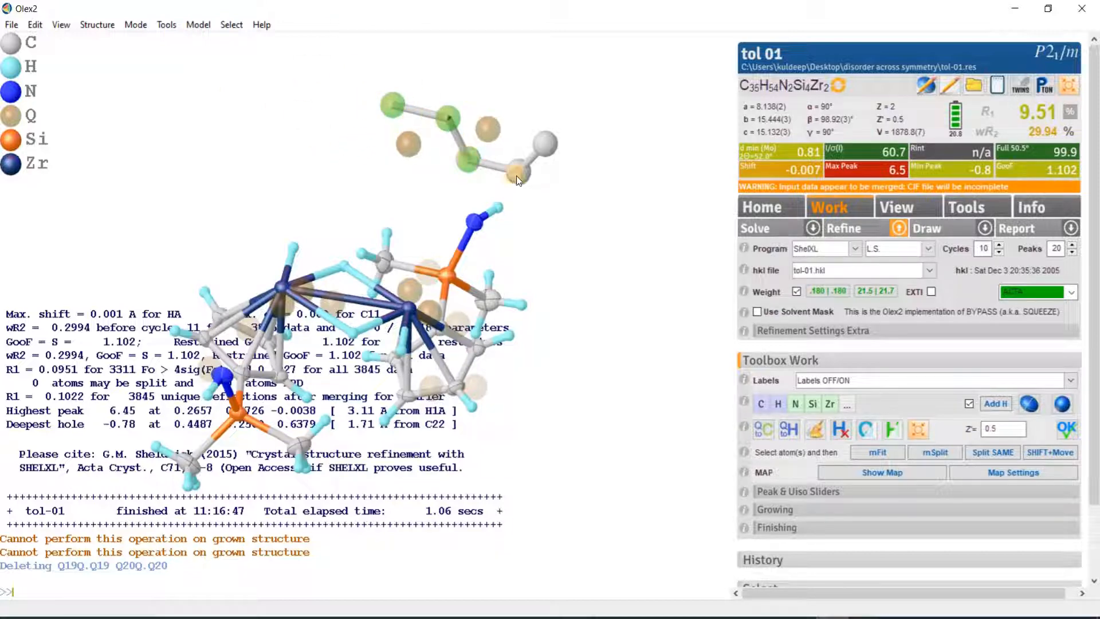
- Number the five solvent carbons in chain order starting with name 1, and sort the atom list with the sort command
click(540, 149)
text(name 1)
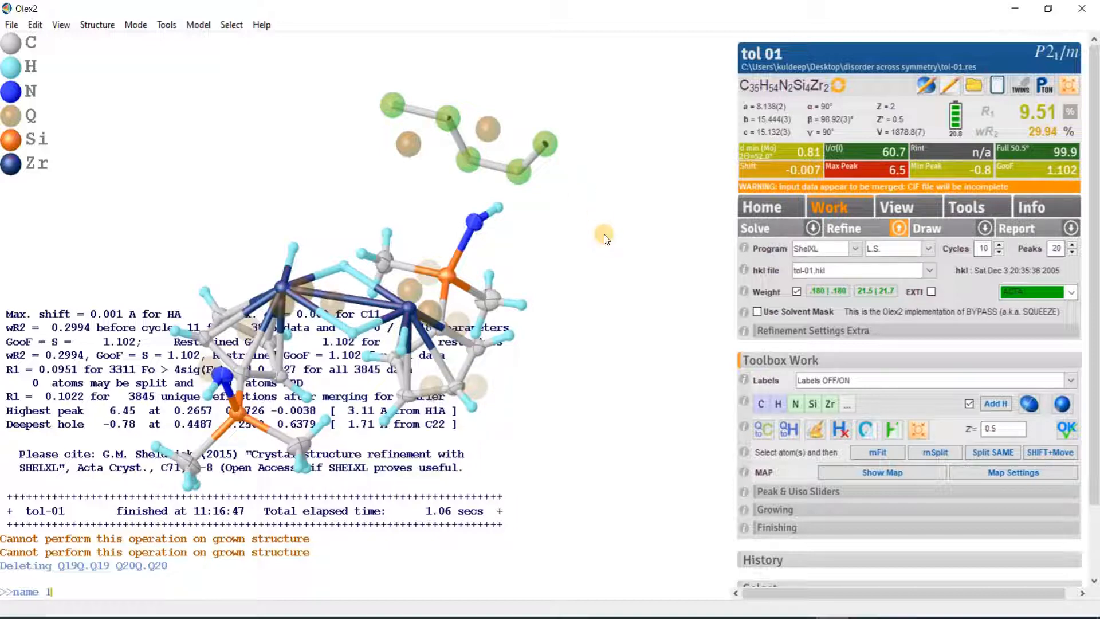
key(Return)
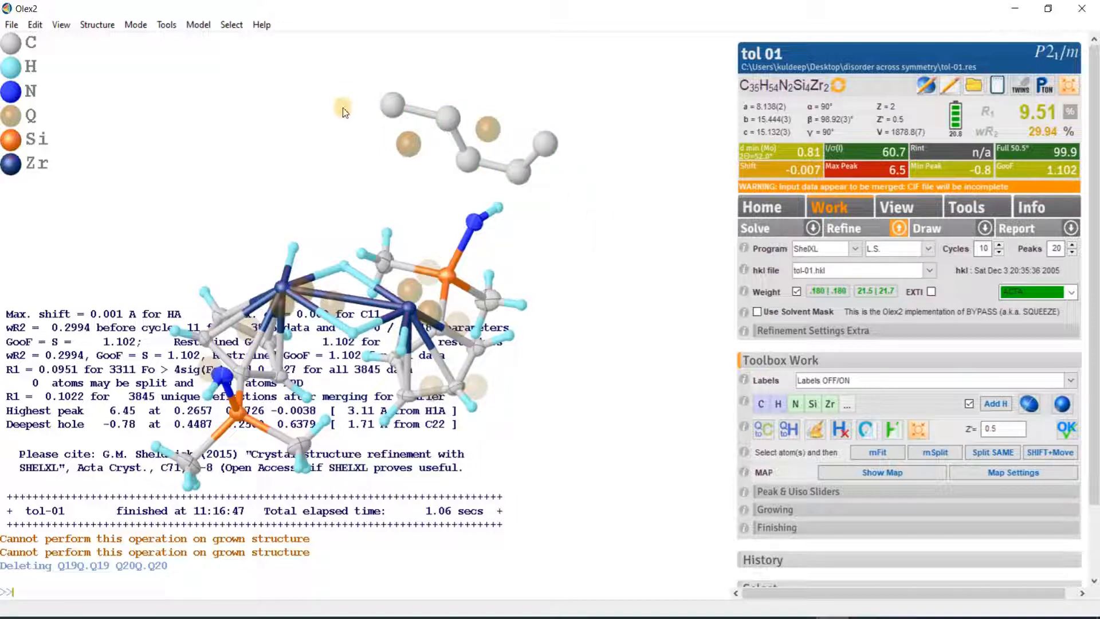
mouse_move(390, 104)
text(sort)
key(Return)
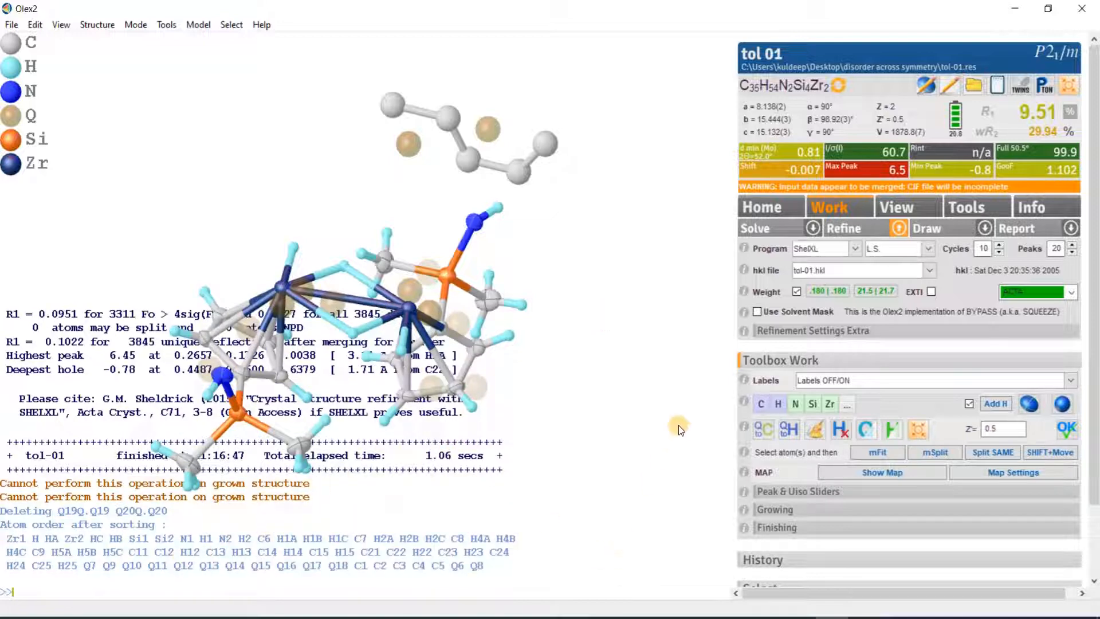
- Open the tol-01 instruction file with the edit command and compare the C1 to C5 coordinates and occupancies with the modelled atoms
text(edit)
key(Return)
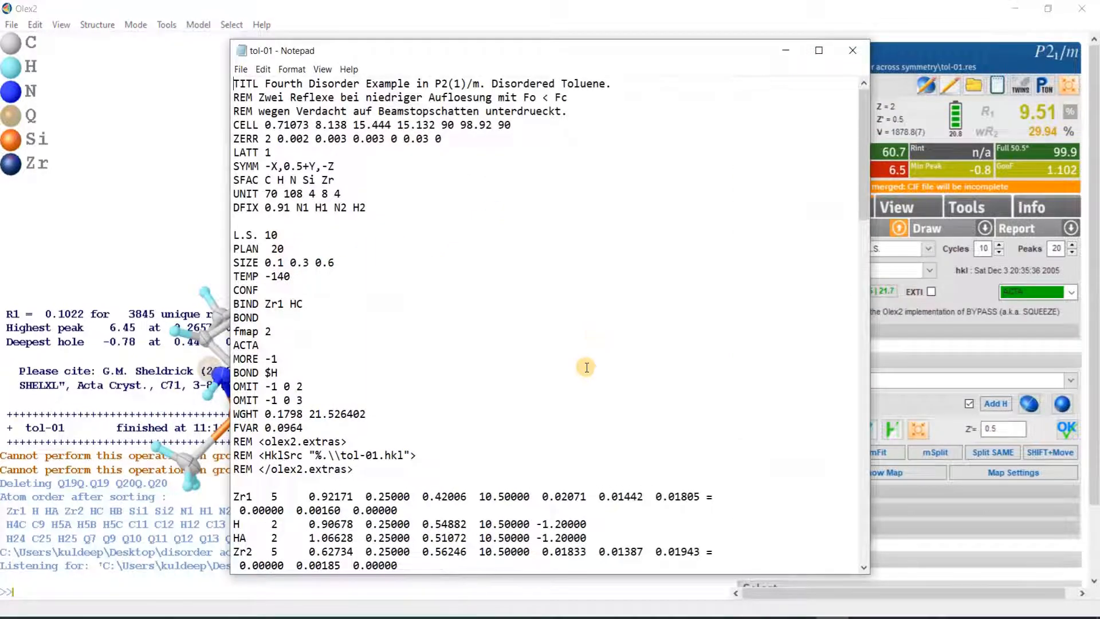
scroll(473, 353, down, 4)
scroll(473, 352, down, 20)
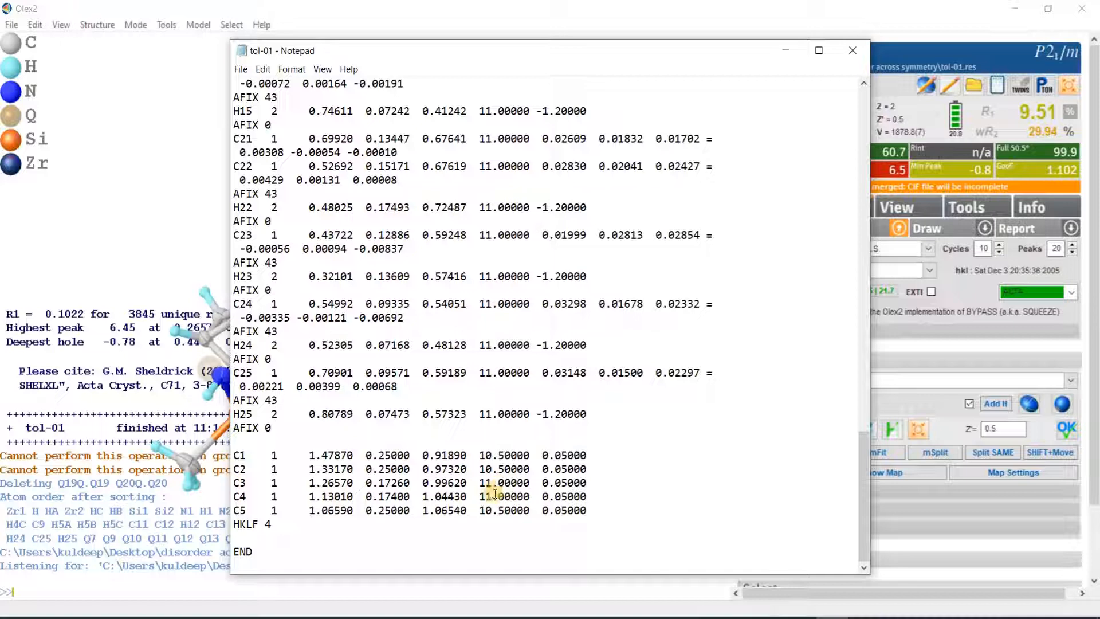
drag(507, 55, 868, 48)
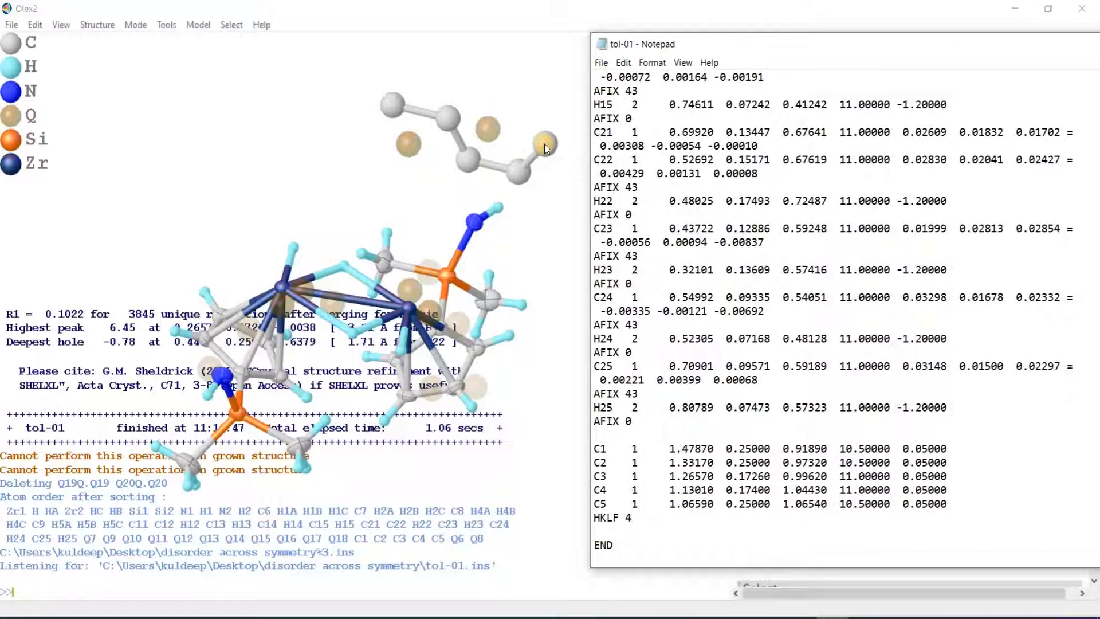
mouse_move(544, 143)
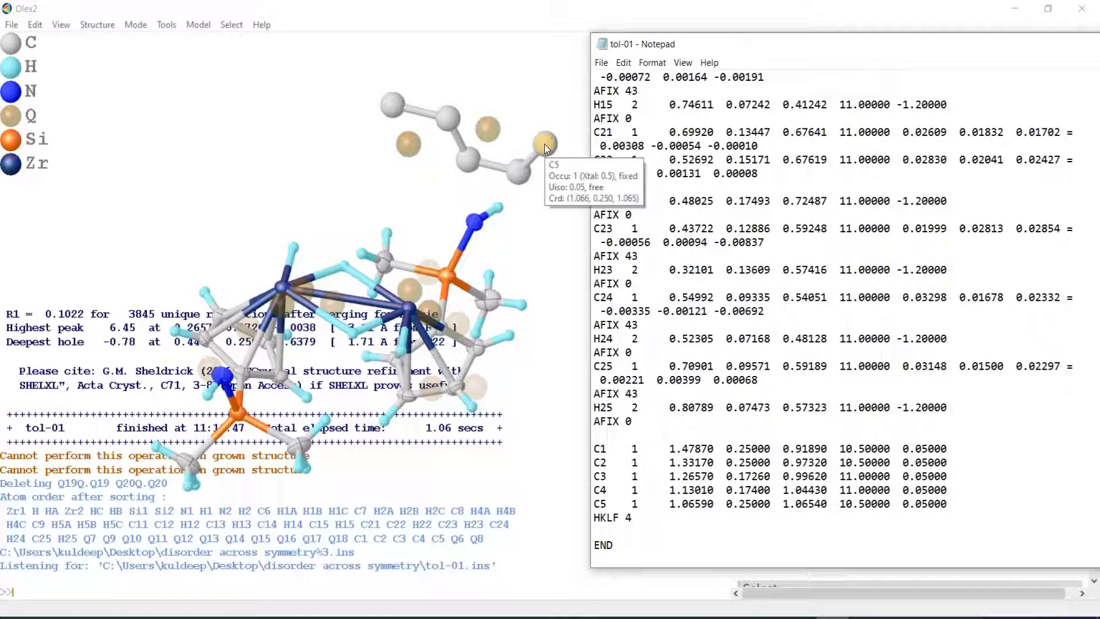
mouse_move(441, 118)
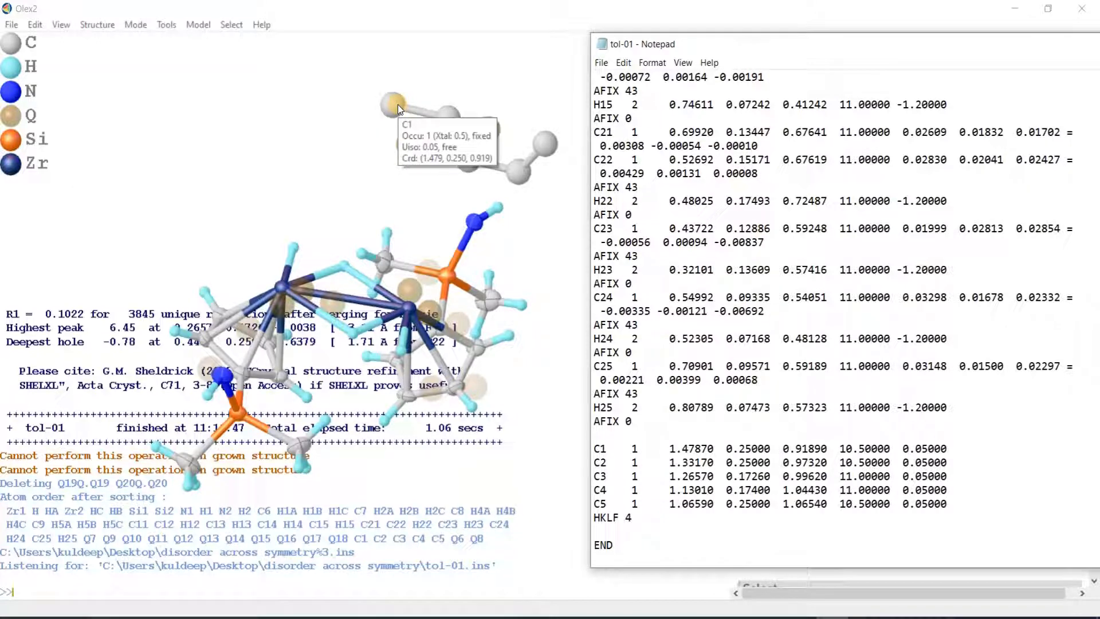
drag(509, 208, 534, 218)
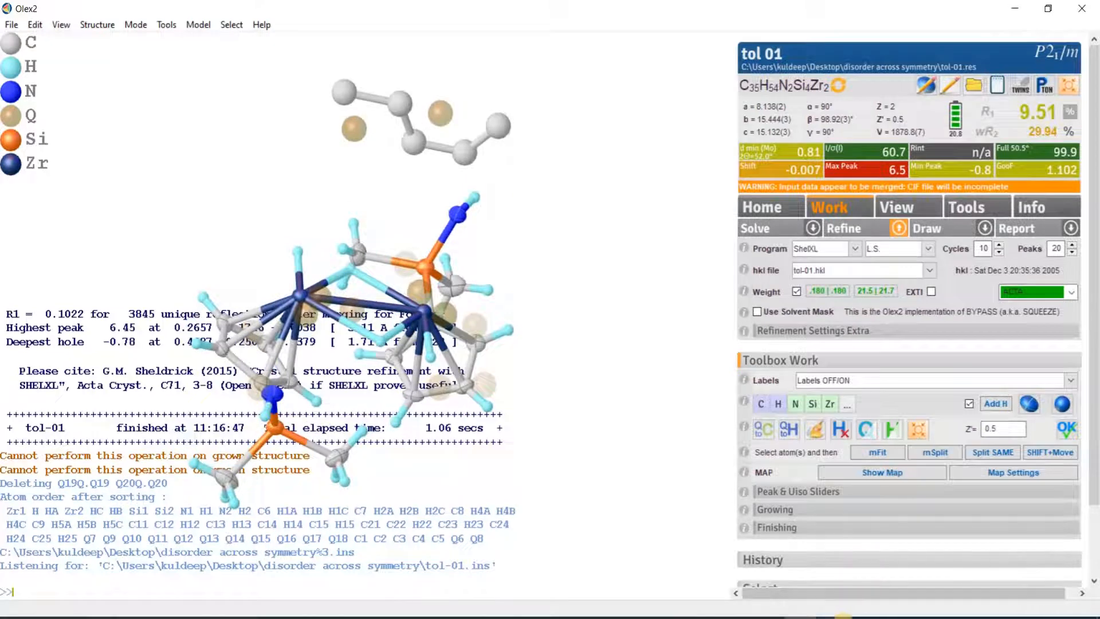
click(832, 617)
drag(944, 39, 703, 58)
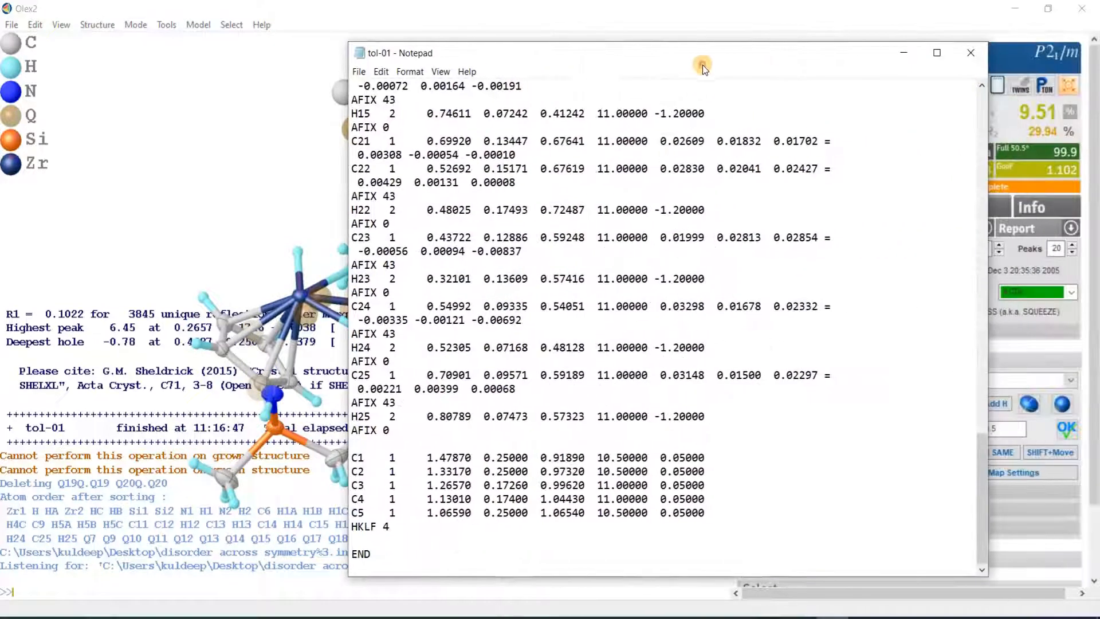
click(973, 51)
- Switch to the PowerPoint presentation and present the slide on toluene disorder across the crystallographic mirror
drag(486, 181, 465, 164)
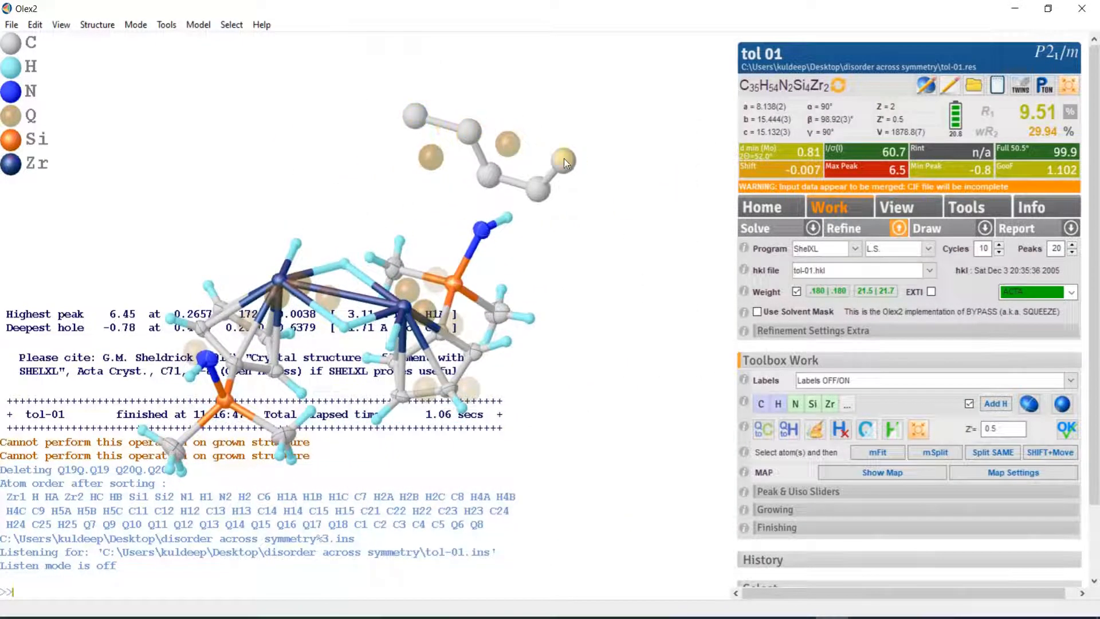
drag(559, 160, 656, 181)
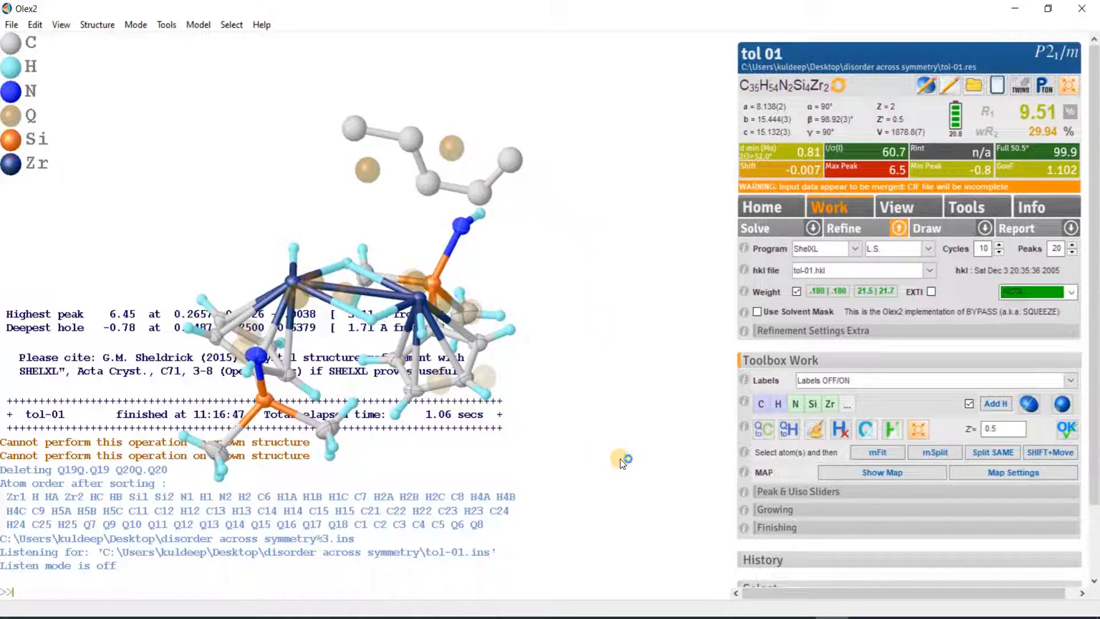
click(664, 618)
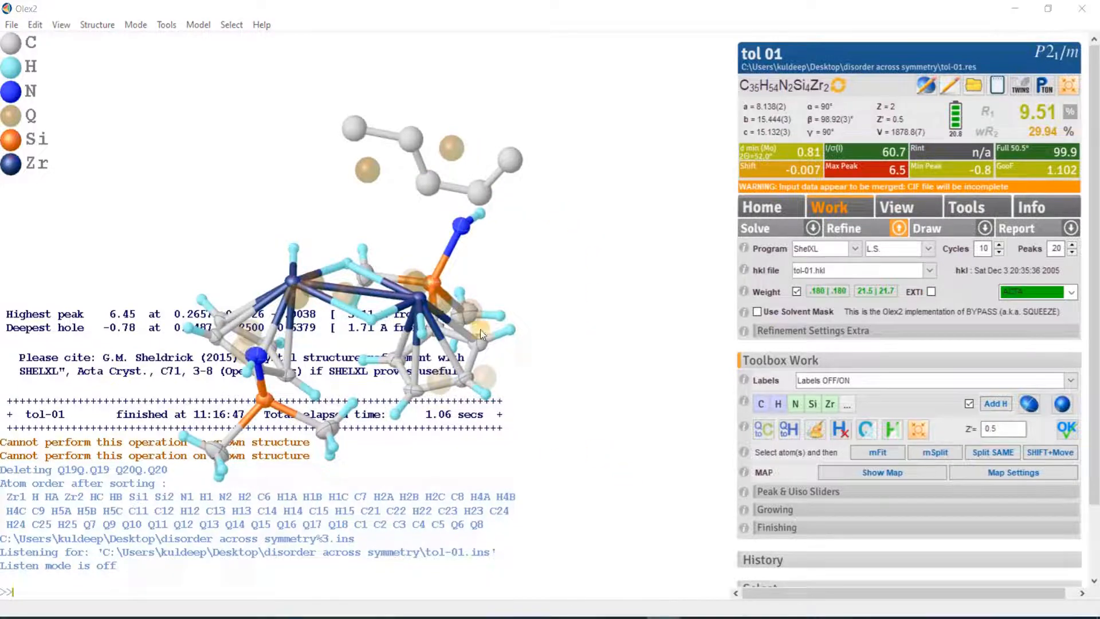
click(85, 252)
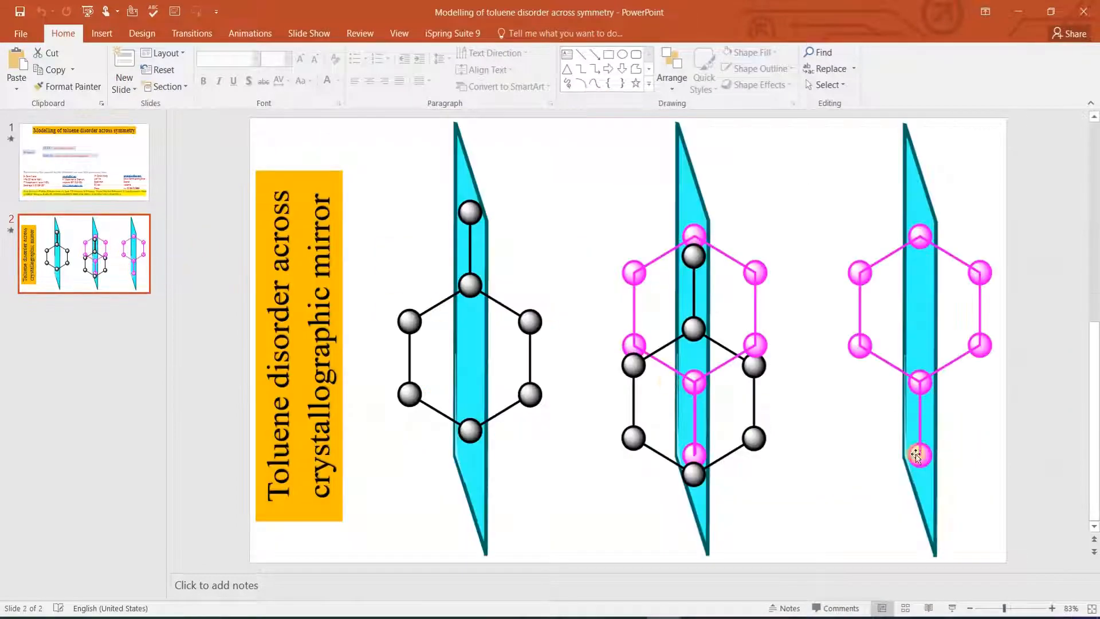
click(952, 608)
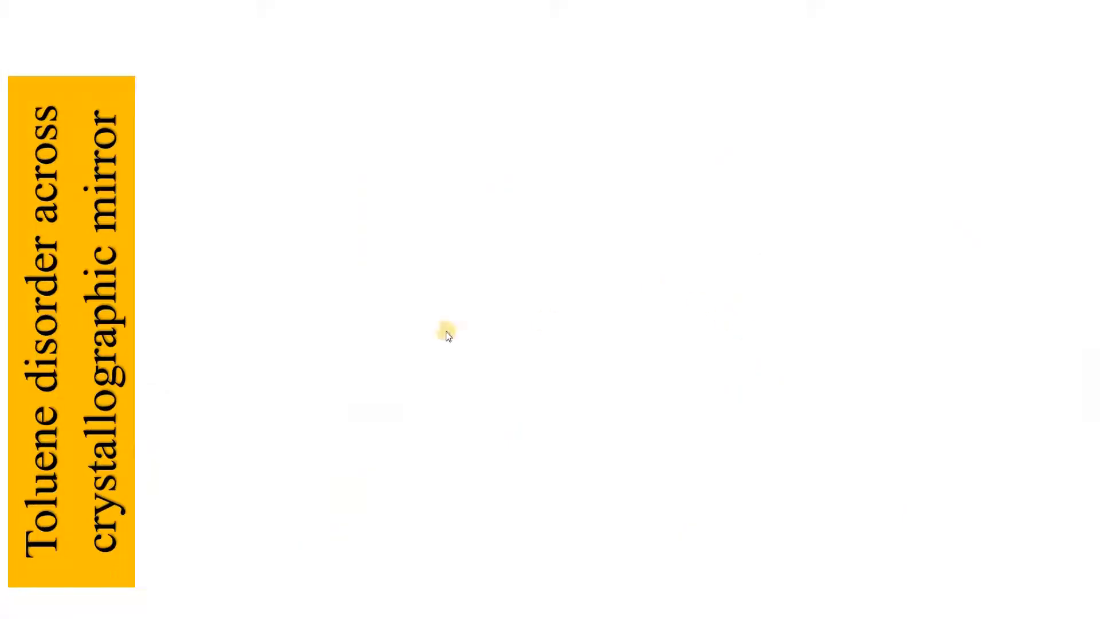
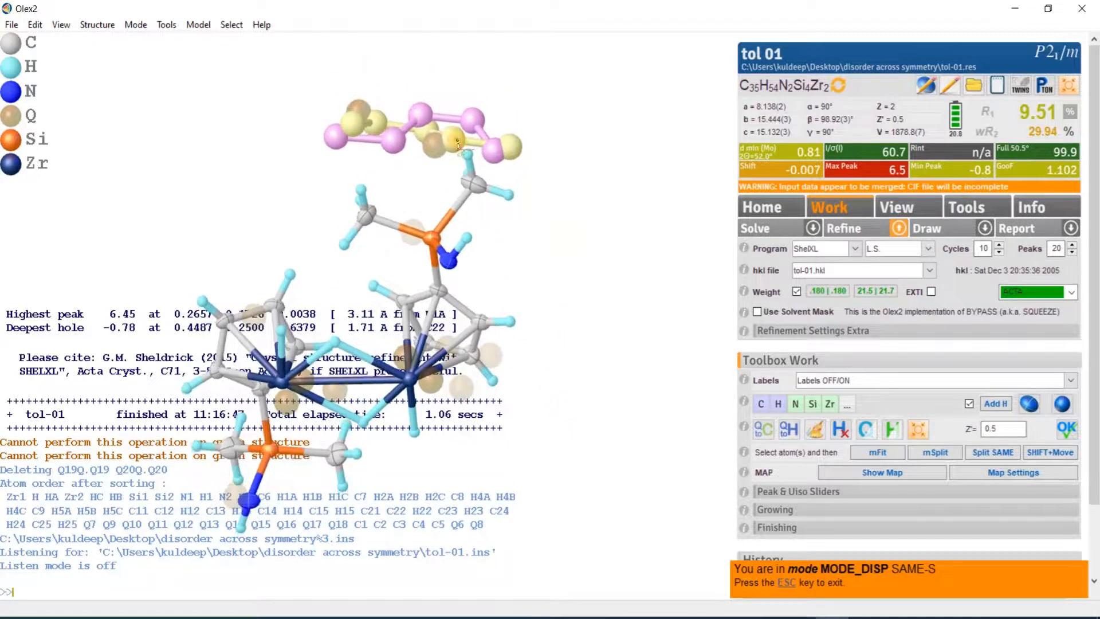
- Adjust the position of the split toluene component relative to the original and the solvent Q peaks, and leave the SAME split mode
drag(457, 141, 447, 184)
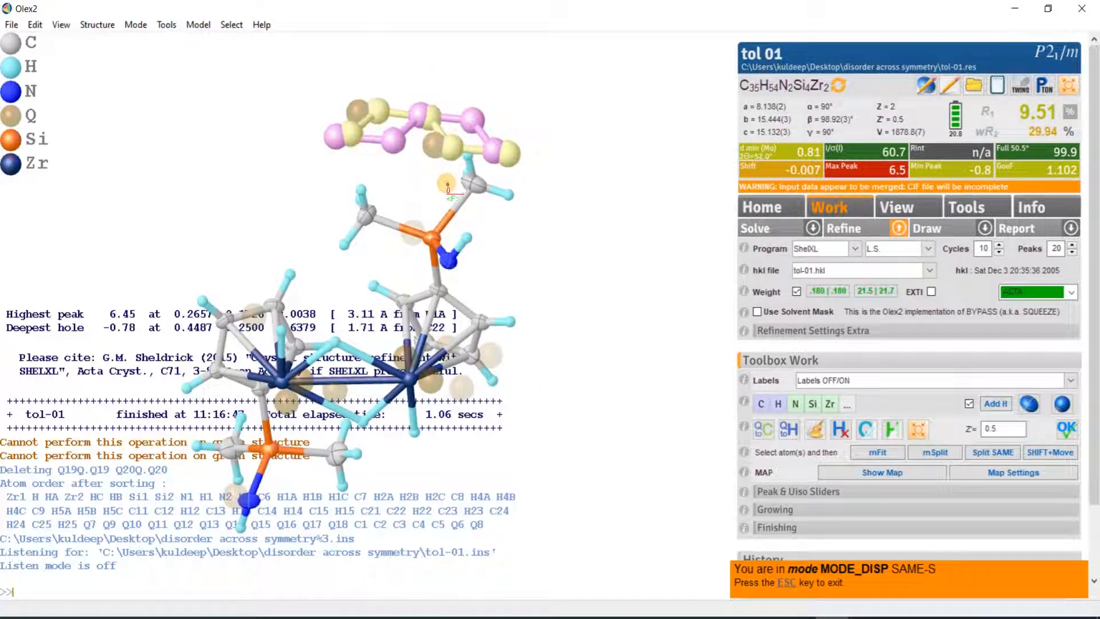
mouse_move(576, 136)
mouse_down()
mouse_move(578, 160)
mouse_move(575, 143)
mouse_up()
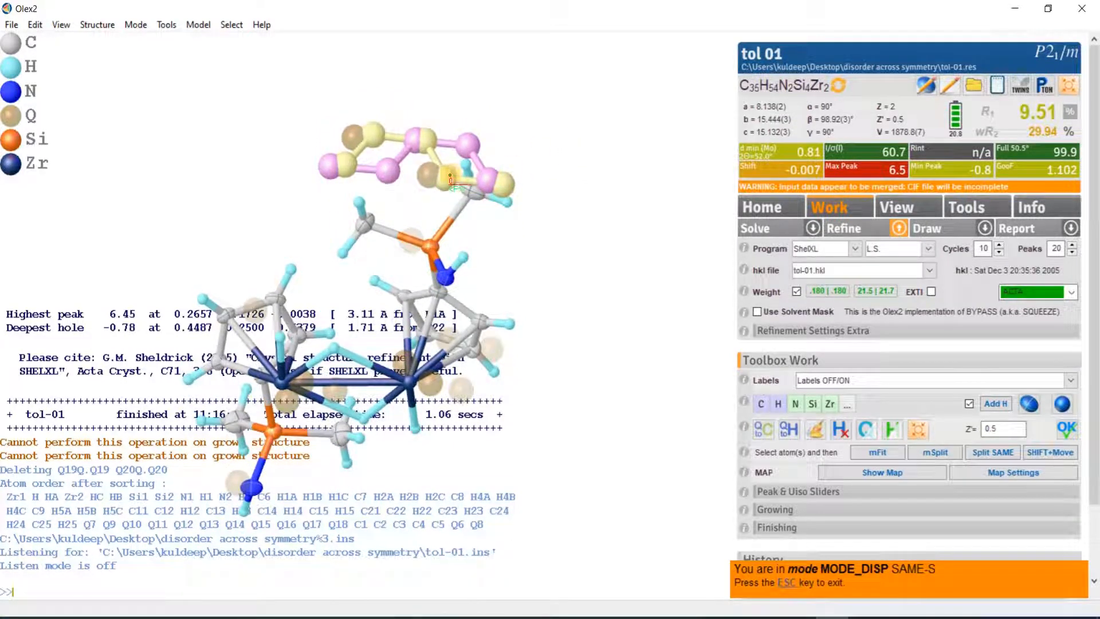
drag(450, 175, 454, 178)
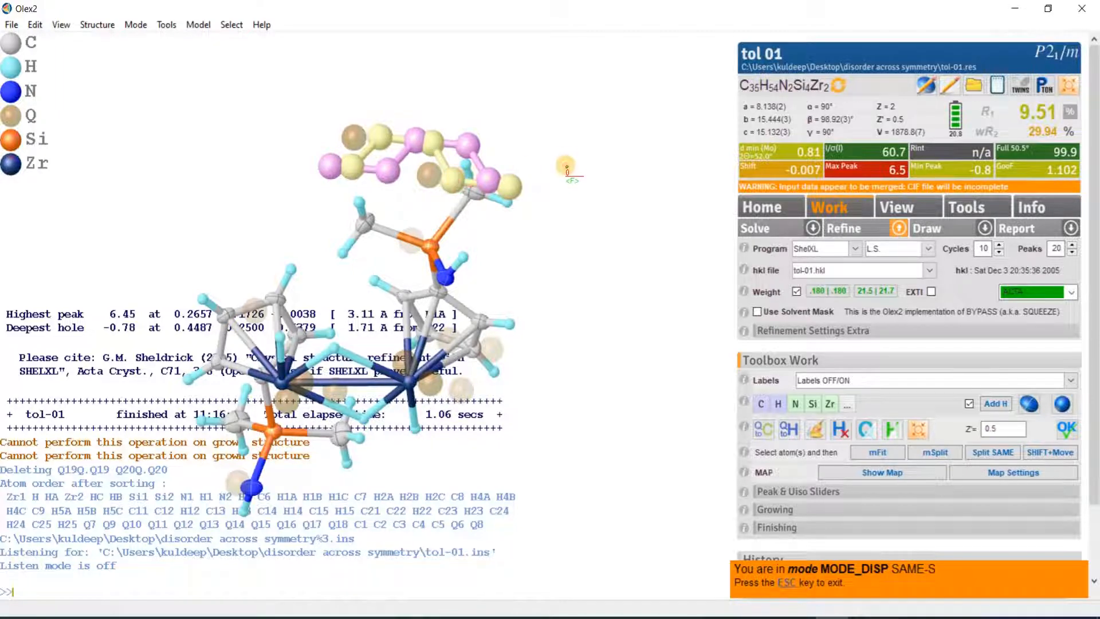
drag(569, 169, 365, 231)
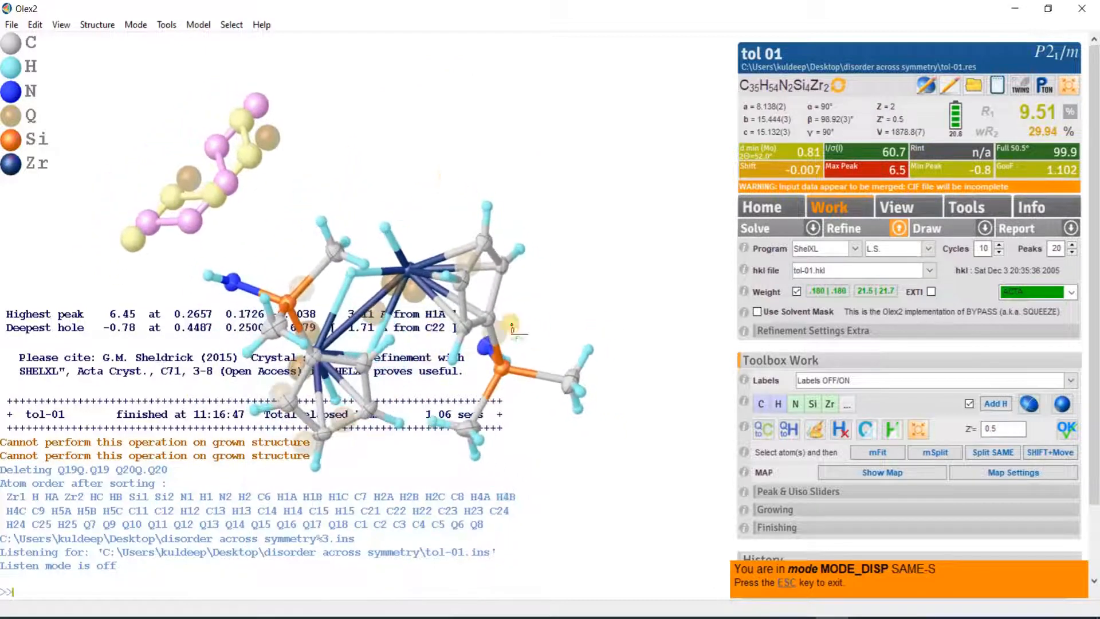
click(793, 570)
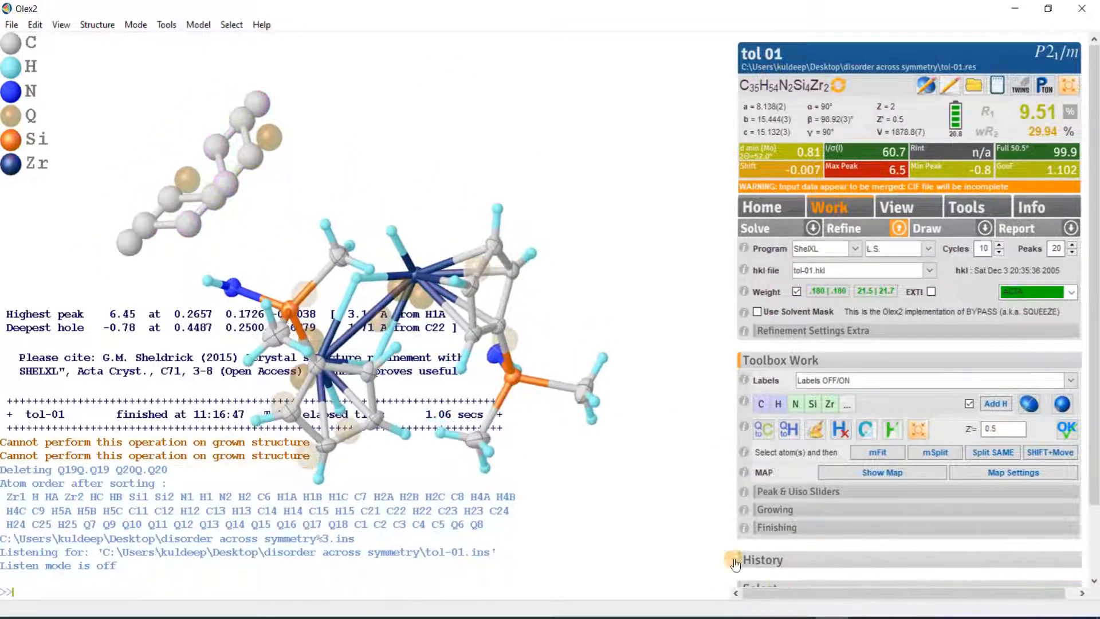
- Refine the structure with the split toluene model twice using ShelXL, and inspect the disordered solvent
click(843, 228)
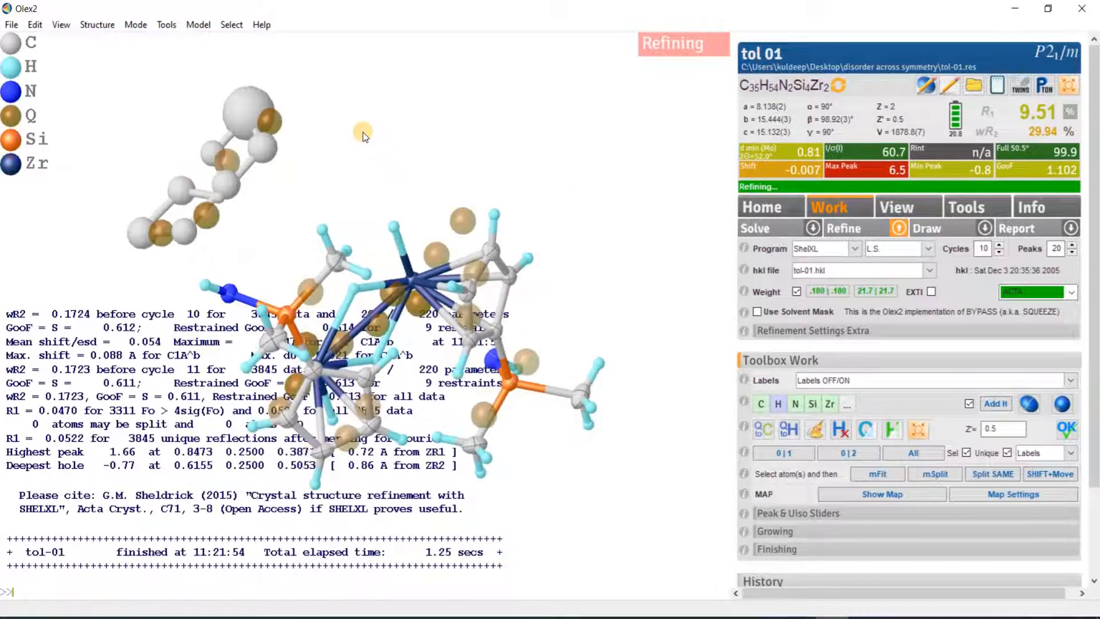
click(853, 229)
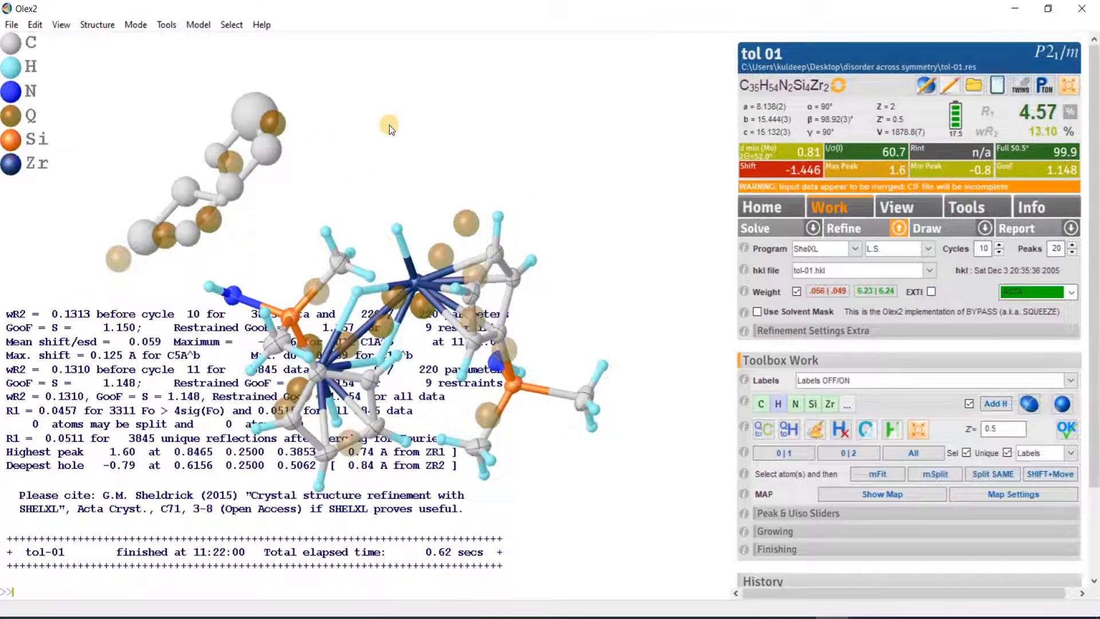
mouse_move(390, 128)
mouse_down()
mouse_move(447, 123)
mouse_move(349, 132)
mouse_move(348, 150)
mouse_move(383, 146)
mouse_up()
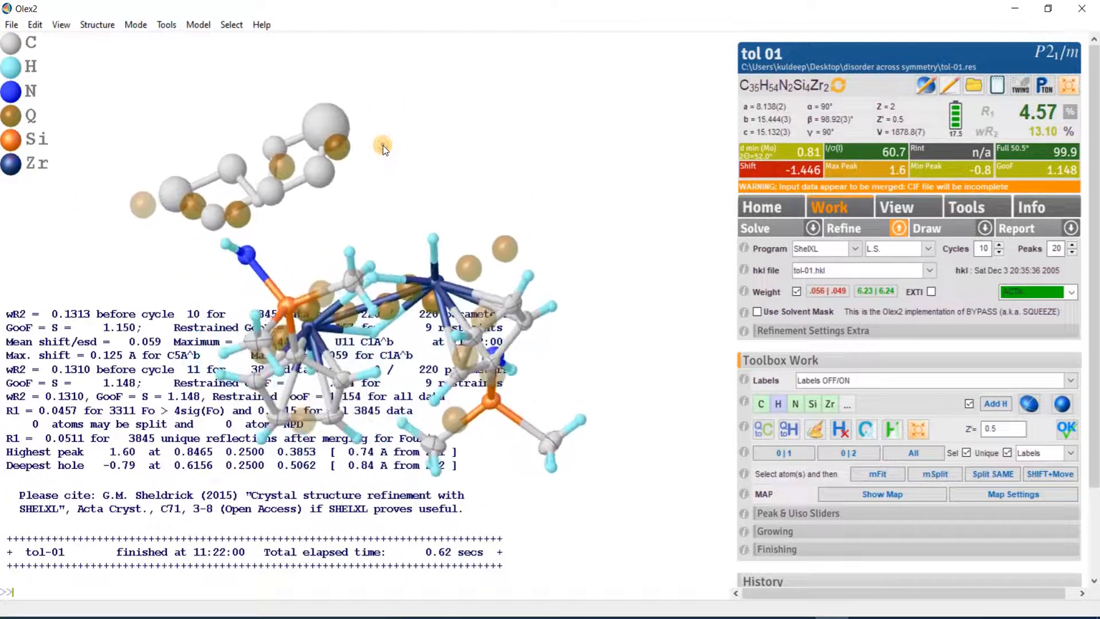
- Constrain the overlapping toluene atom pairs C3/C3A, C5/C1A and C1/C5A with EADP, refining with ShelXL between the constraints
click(256, 201)
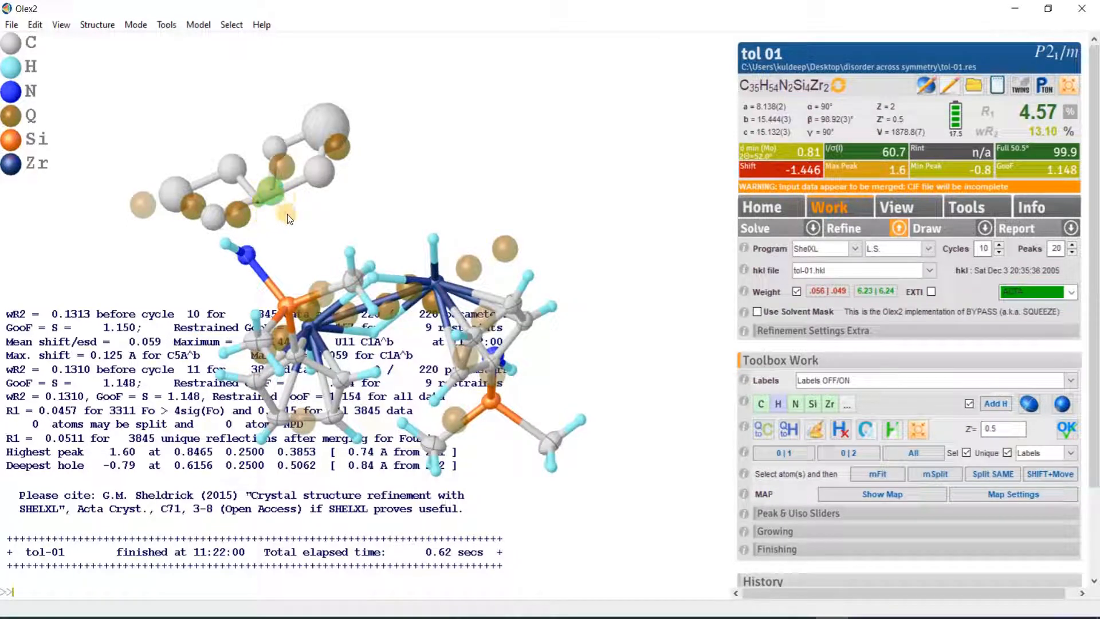
drag(286, 210, 254, 213)
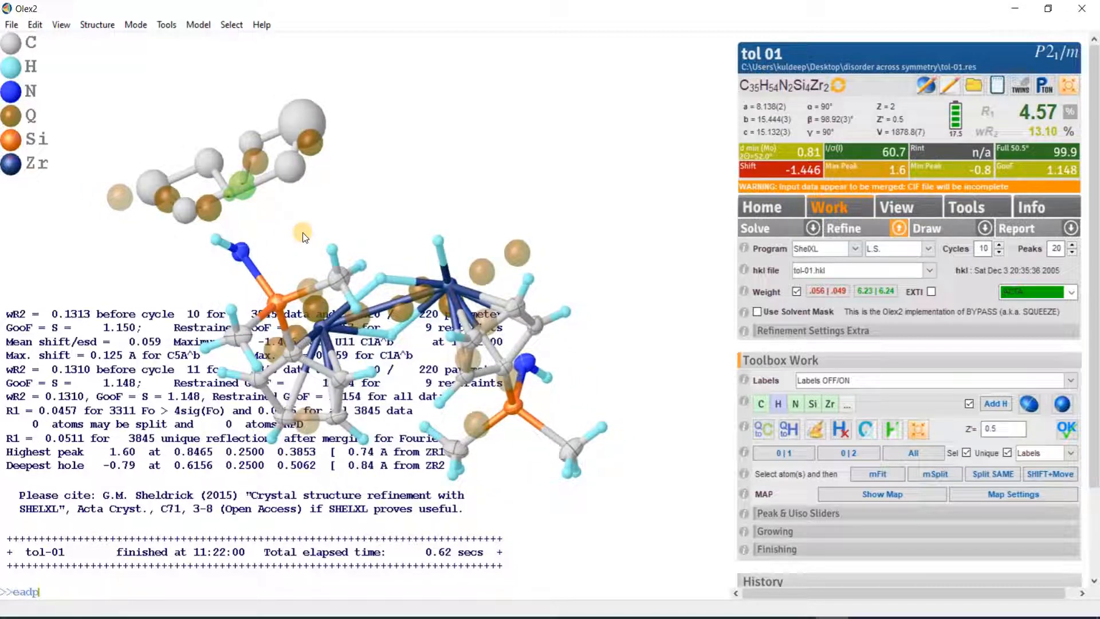
key(Return)
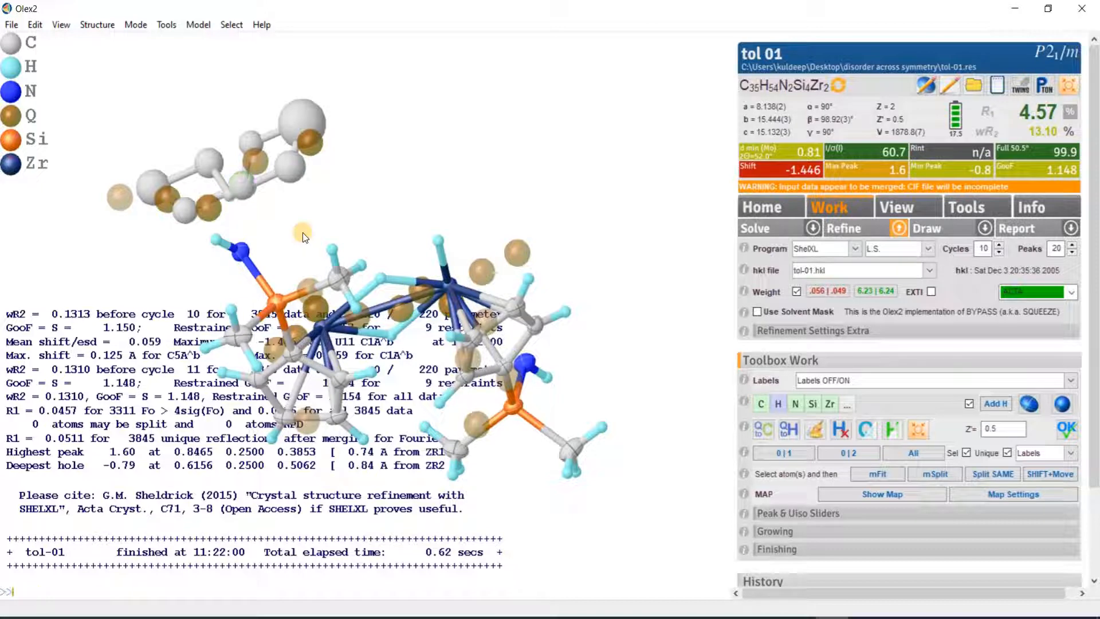
drag(408, 160, 458, 163)
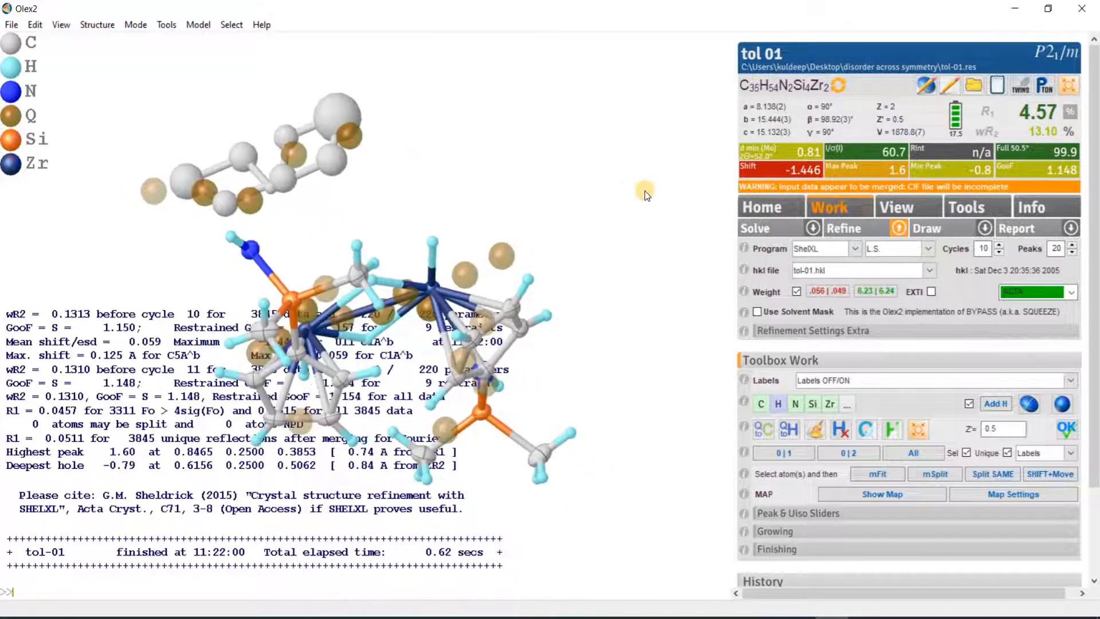
click(850, 232)
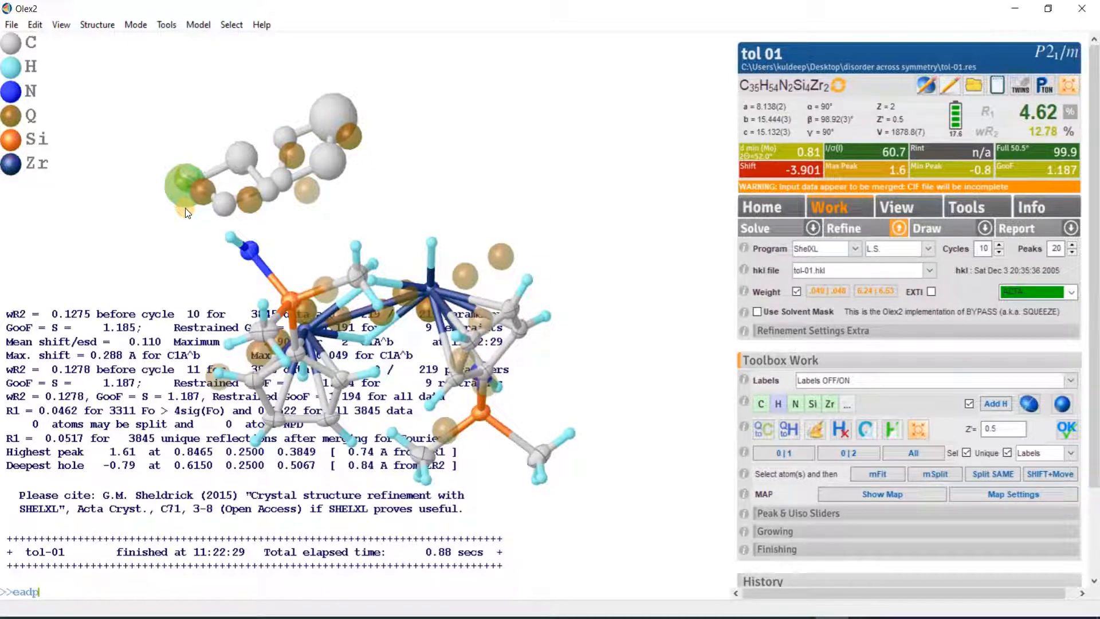
key(Return)
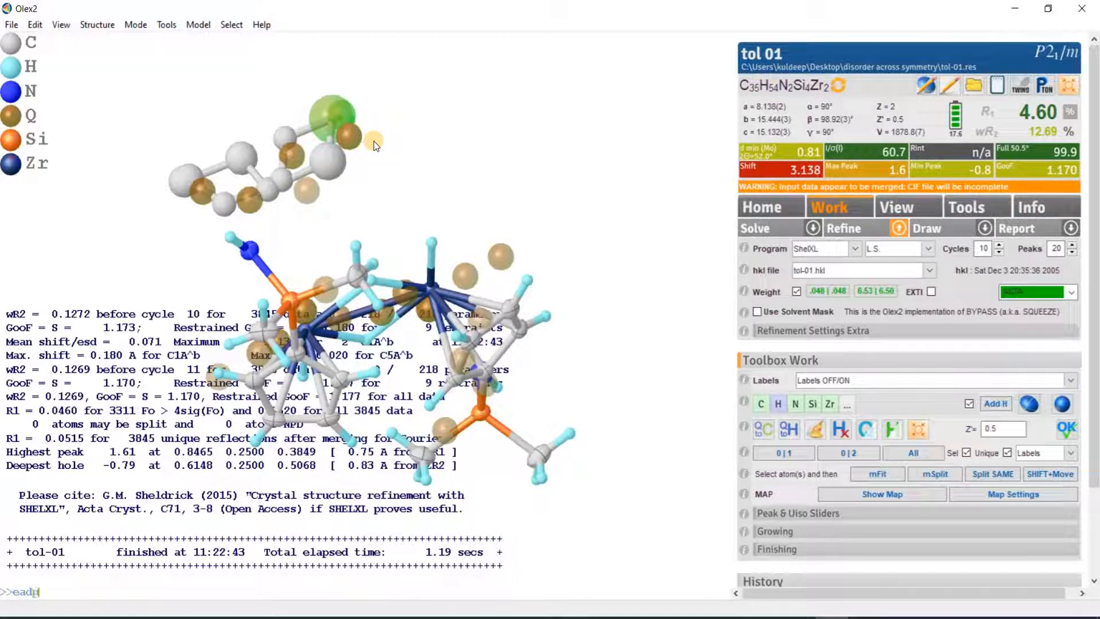
key(Return)
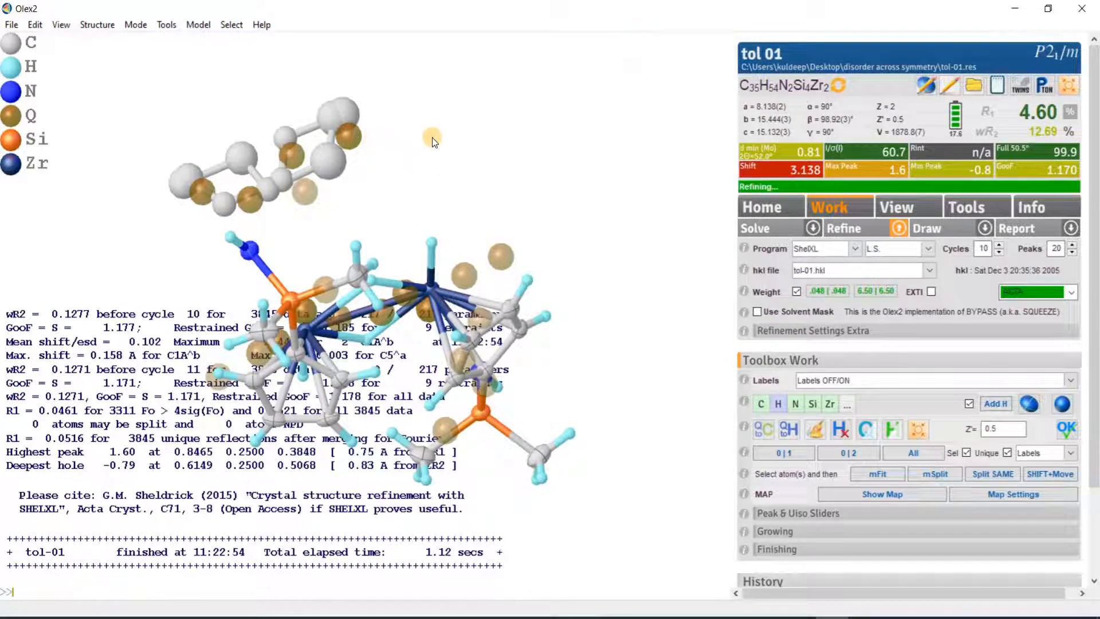
- Run three more ShelXL refinements on the EADP-constrained model, viewing the two toluene components from another side
drag(452, 156, 745, 183)
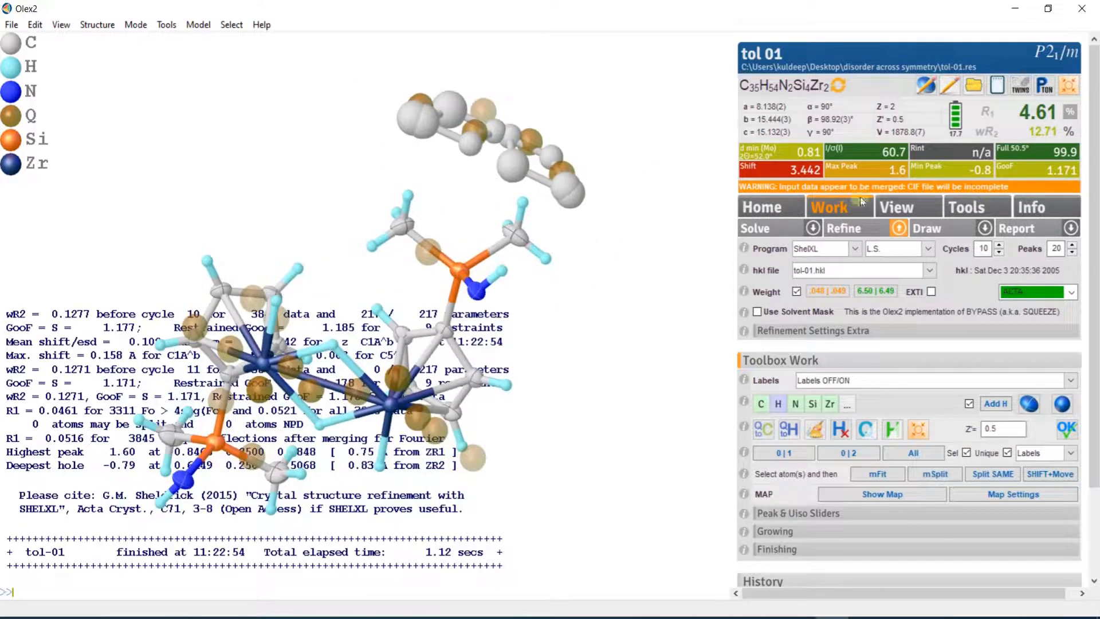
click(848, 236)
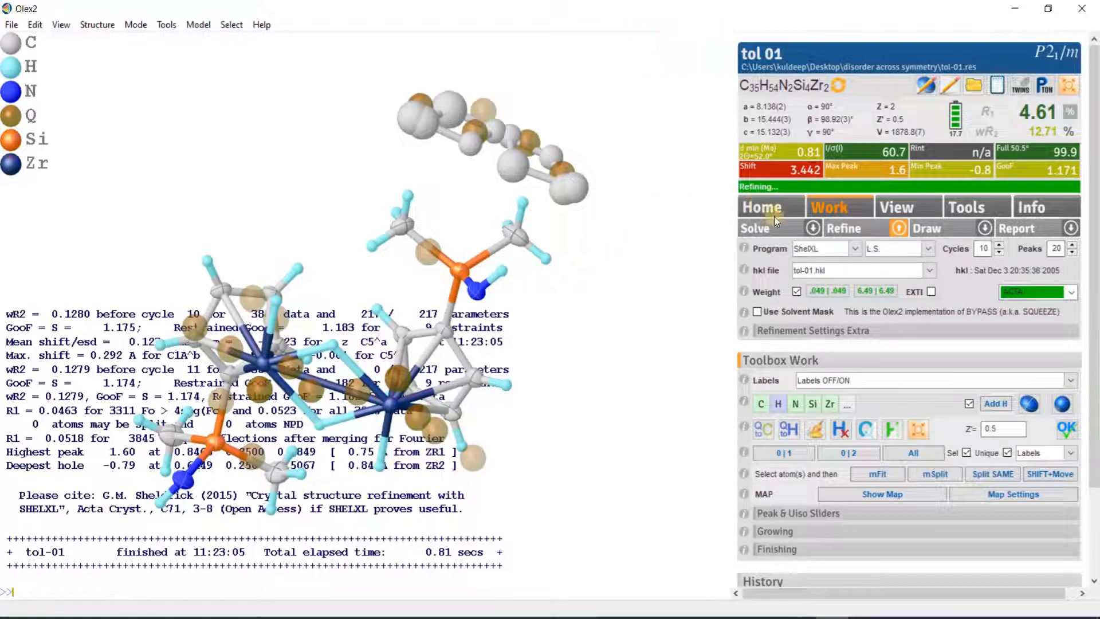
click(845, 228)
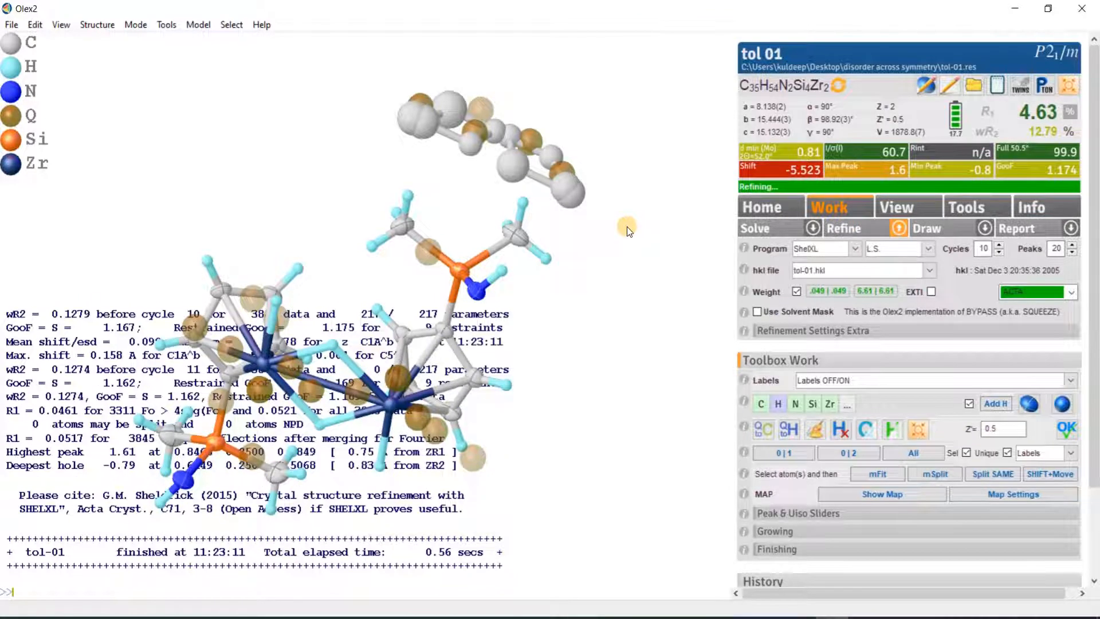
click(844, 228)
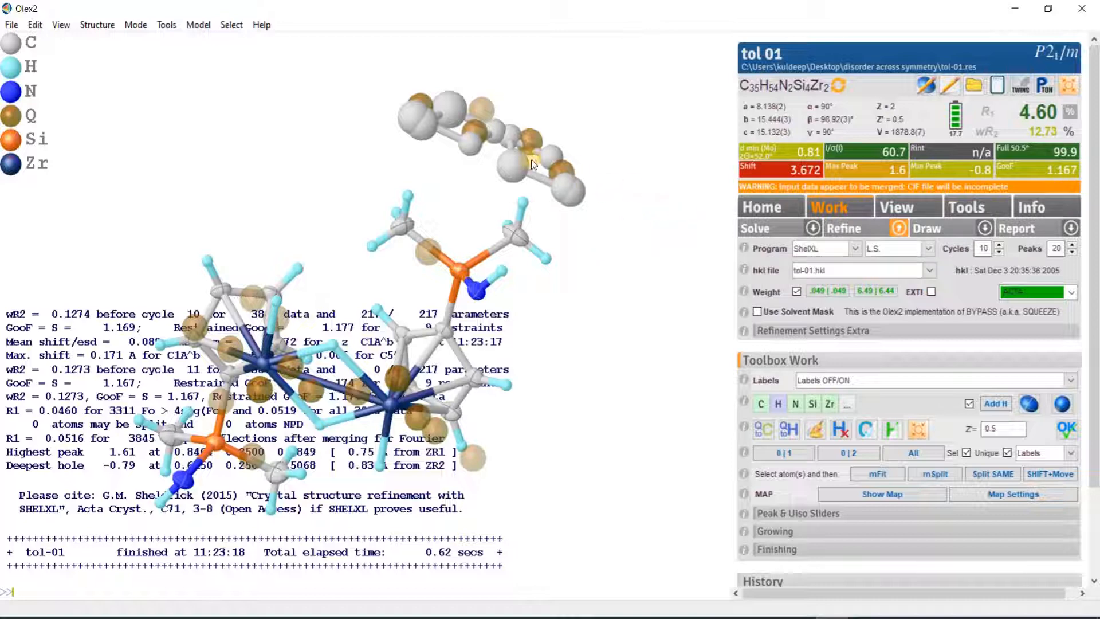
- Make the disordered toluene atoms anisotropic with the anis command and place a RIGU restraint on the whole solvent group
double_click(512, 168)
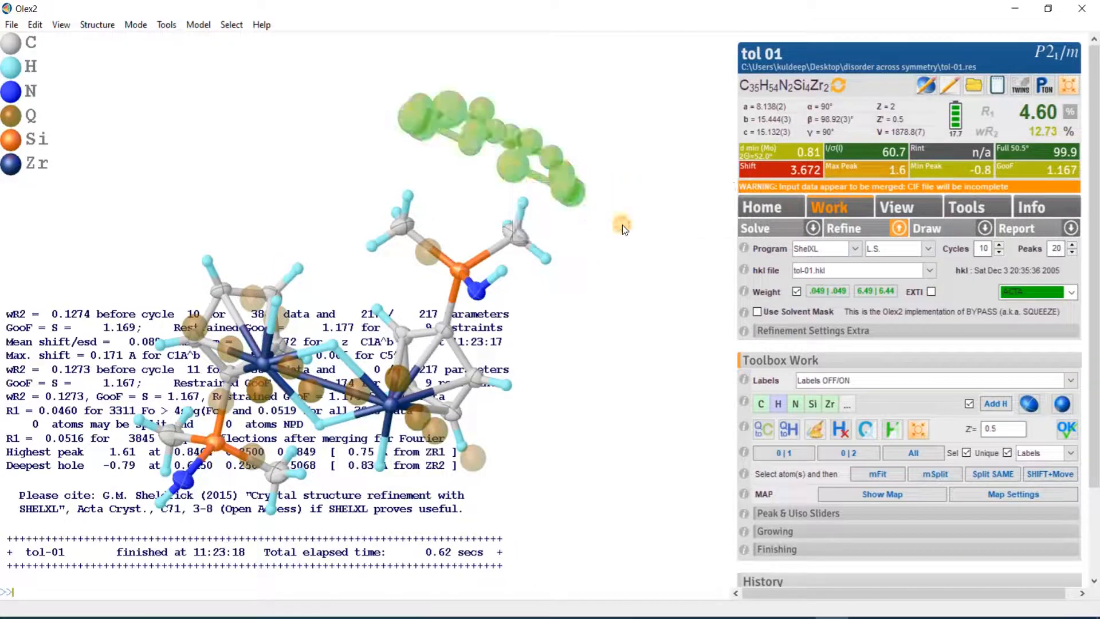
text(anis)
key(Return)
double_click(515, 168)
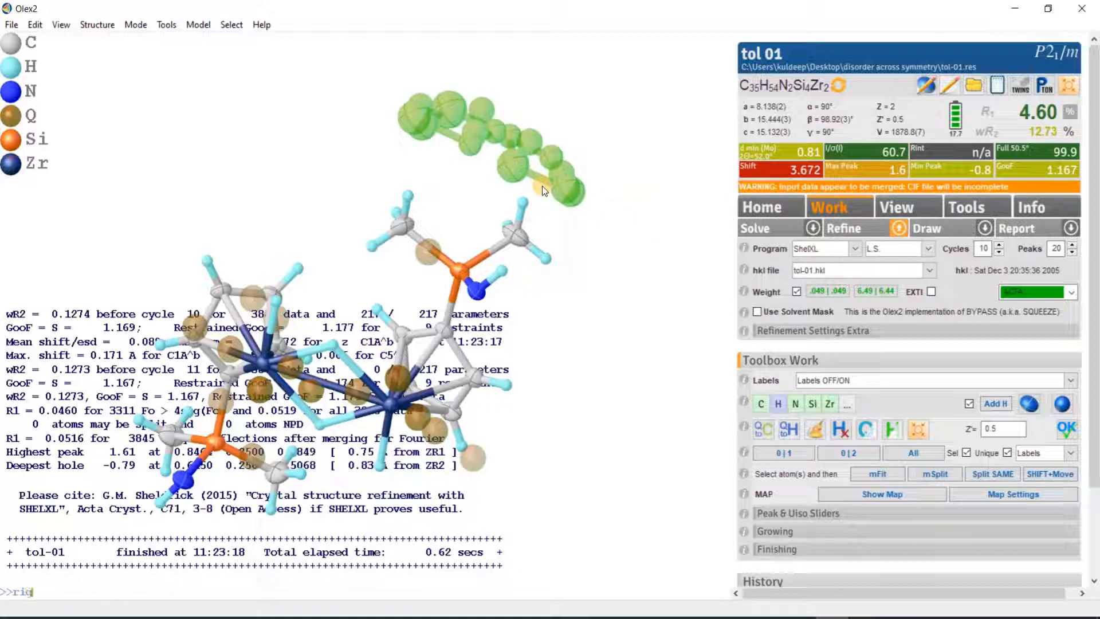
text(rigu)
key(Return)
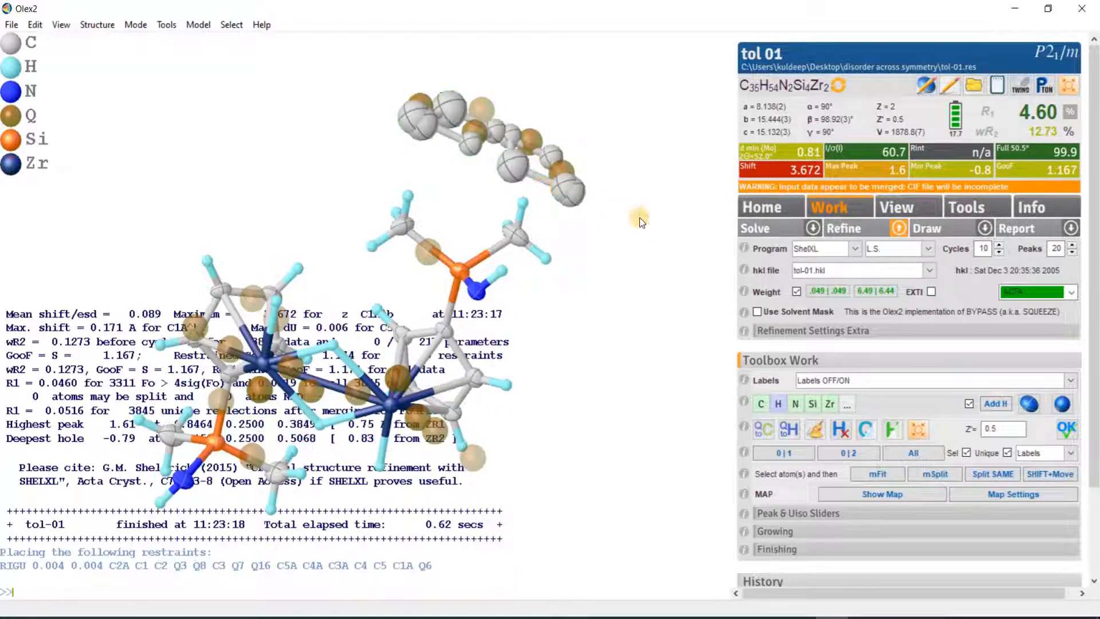
- Refine the anisotropic, RIGU-restrained toluene model with ShelXL and inspect the ellipsoids
drag(650, 225, 624, 204)
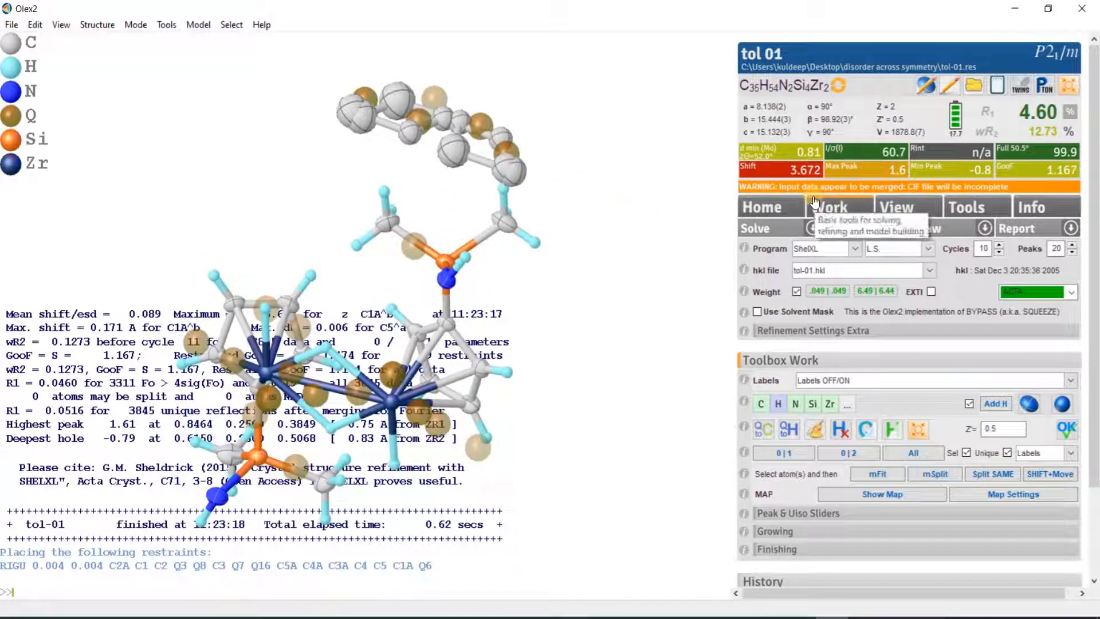
click(839, 232)
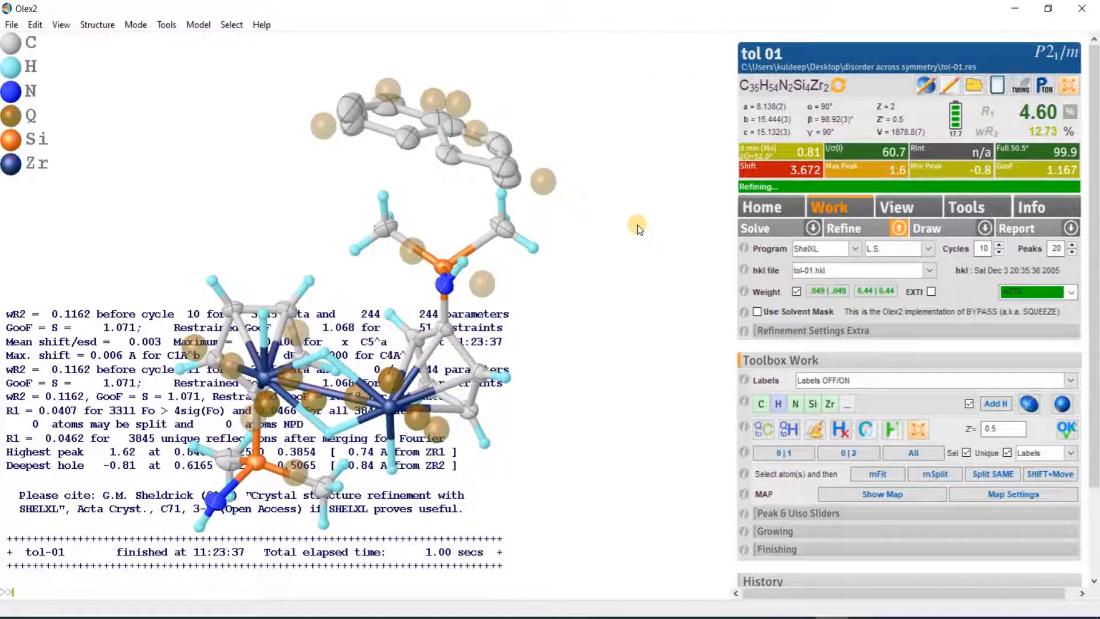
drag(621, 245, 585, 217)
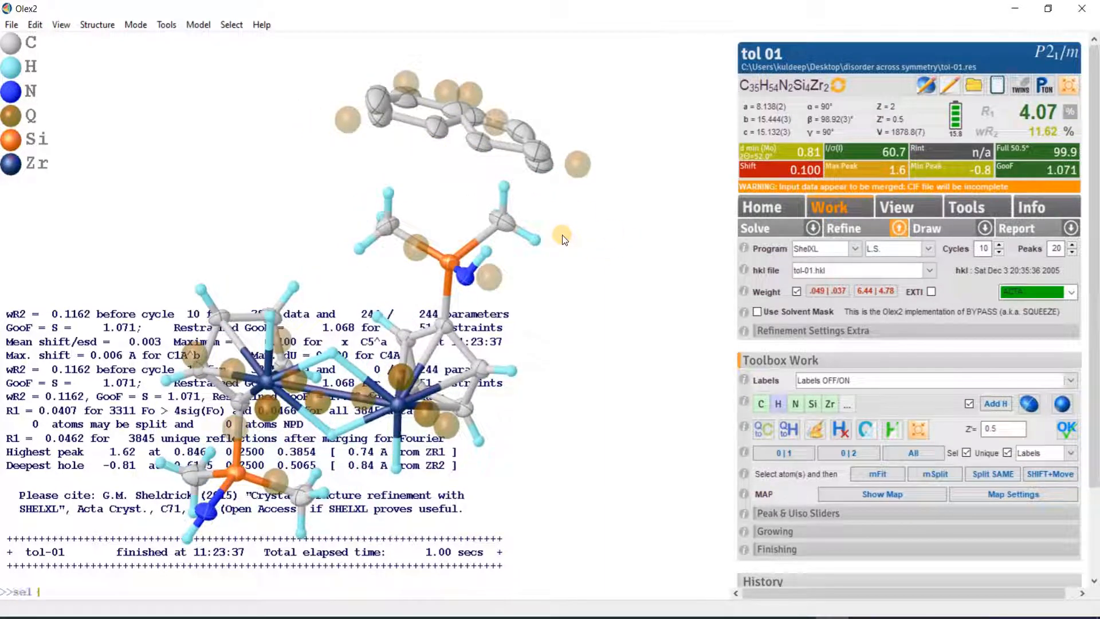
- Select the part 1 toluene atoms by command and add their hydrogen atoms with hadd
text(part 1)
key(Return)
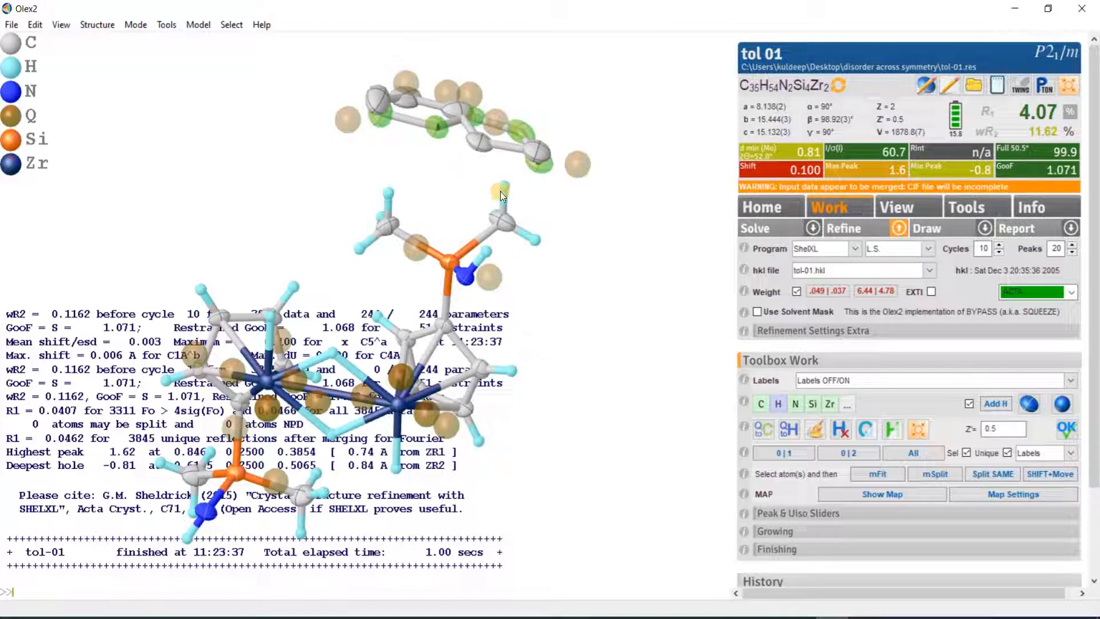
text(hadd)
key(Return)
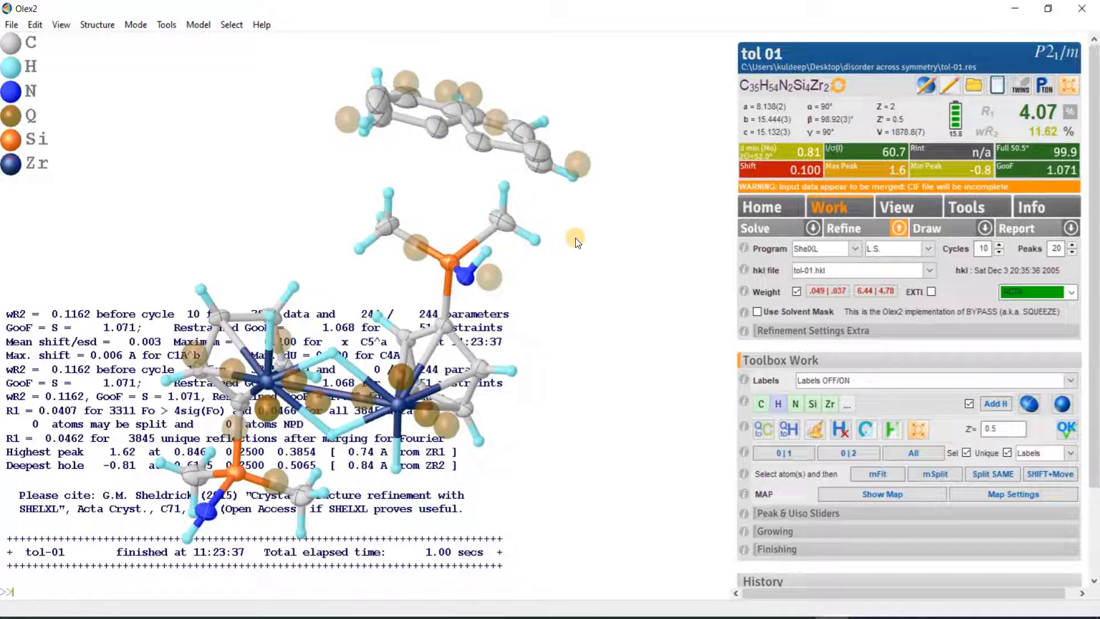
drag(572, 230, 542, 195)
drag(475, 191, 583, 222)
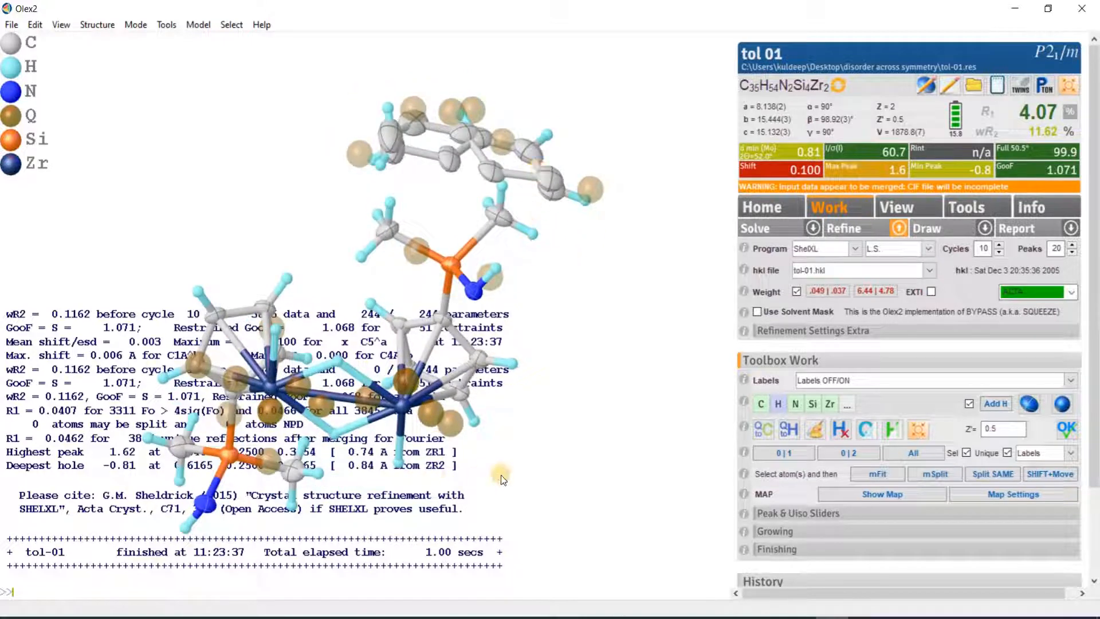
- Open the instructions of the part 1 atoms for editing and set the occupancy of H1a to 20.50000
text(sel part 1)
key(Return)
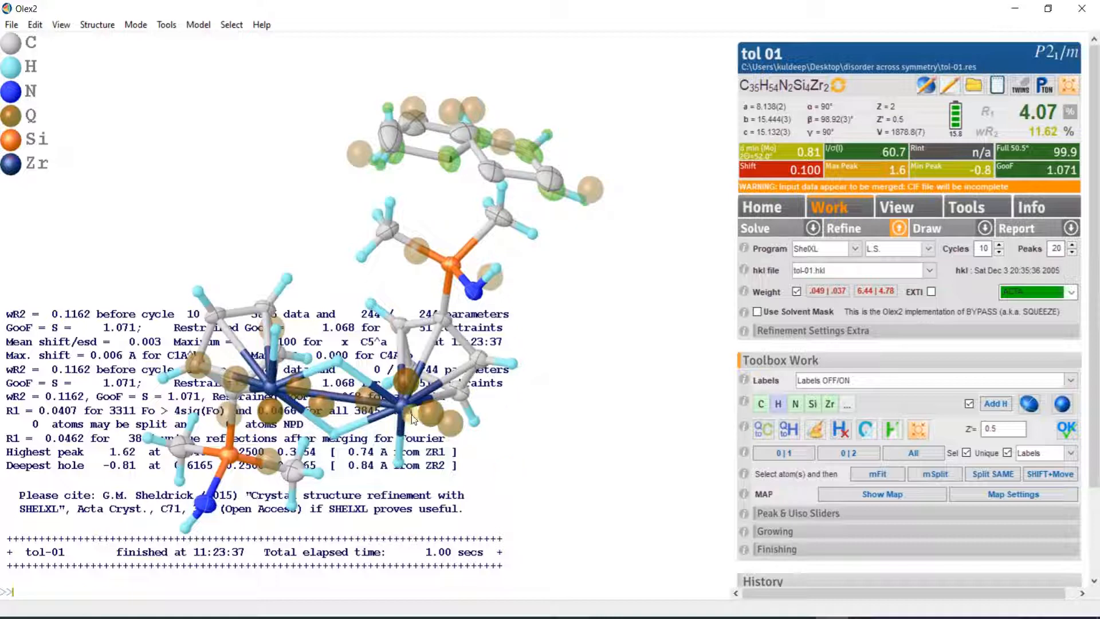
drag(441, 180, 431, 156)
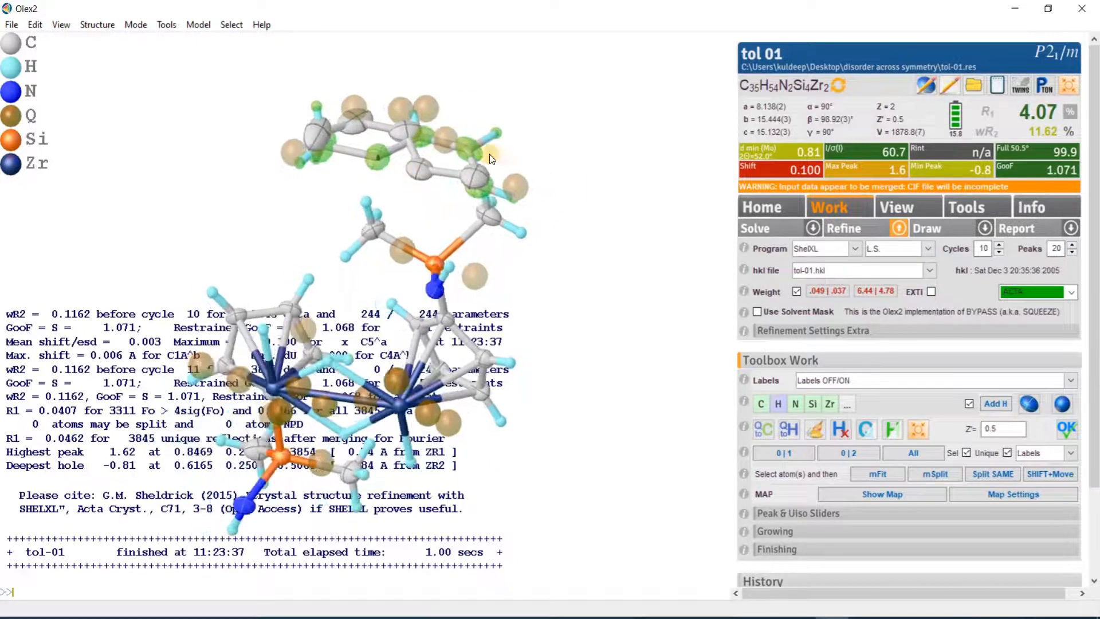
click(926, 86)
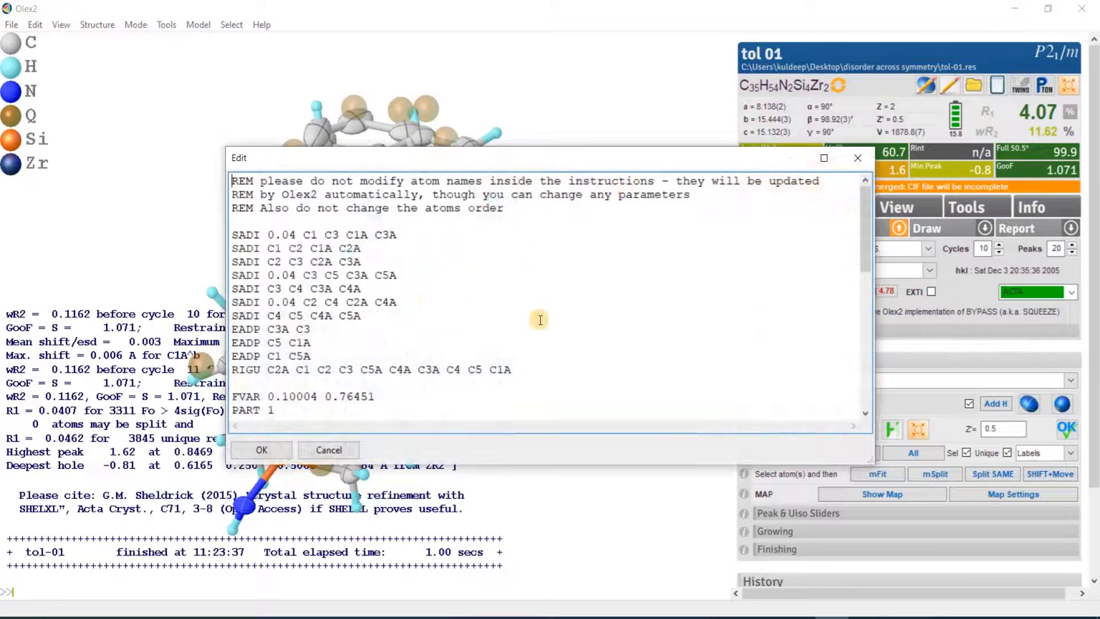
scroll(536, 319, down, 2)
scroll(539, 316, down, 1)
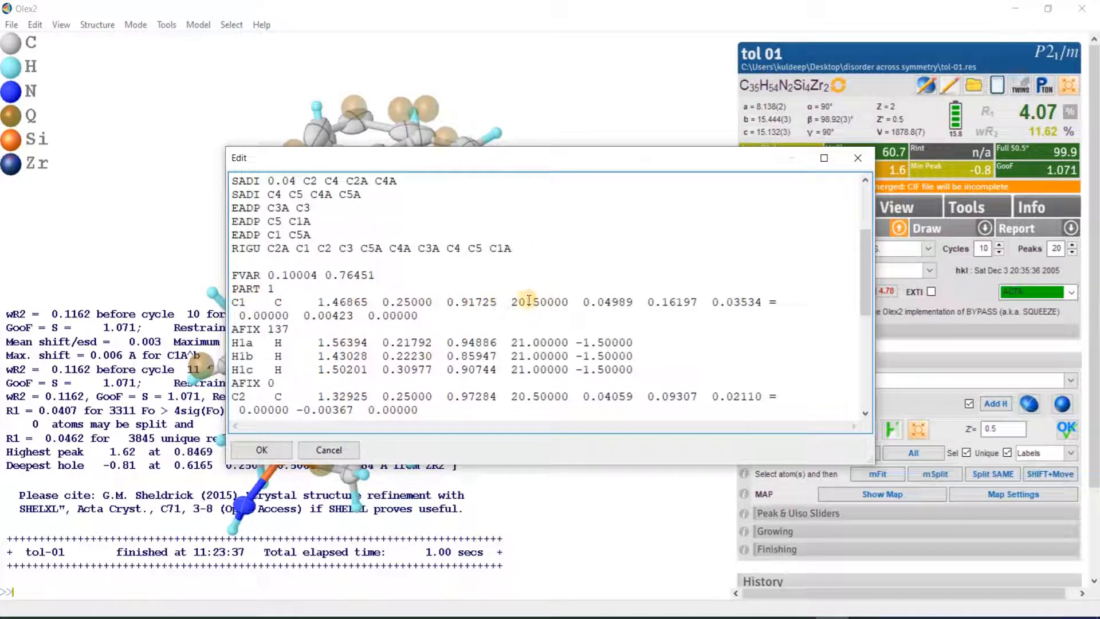
click(525, 342)
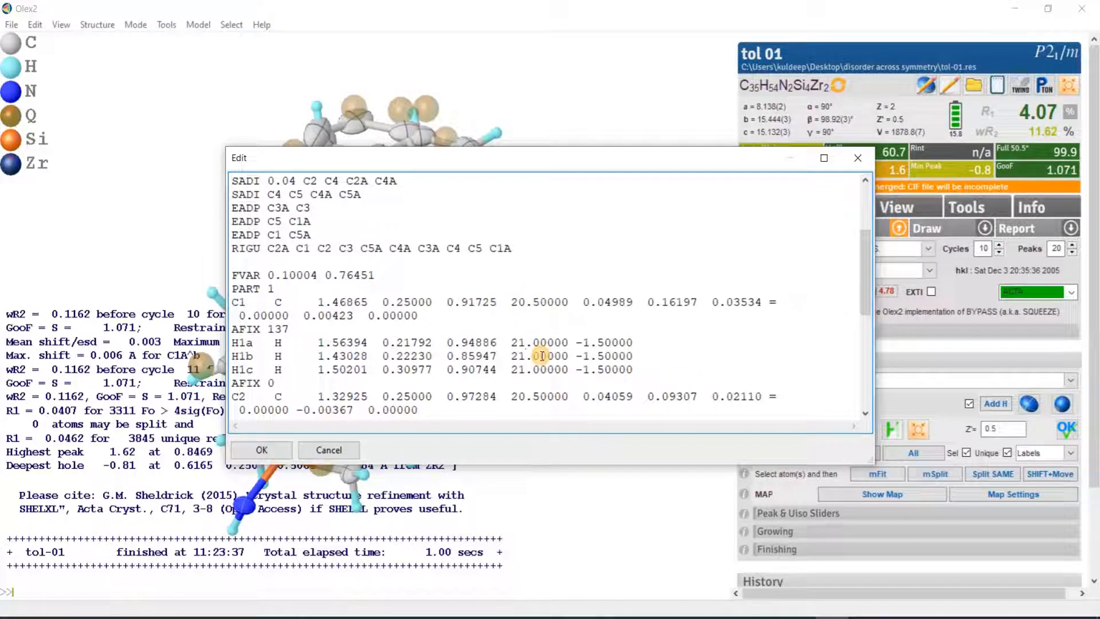
key(BackSpace)
text(0)
key(BackSpace)
text(5)
- Give the methyl hydrogens H1b and H1c the same 20.50000 occupancy as C1
drag(511, 302, 567, 304)
key(ctrl+c)
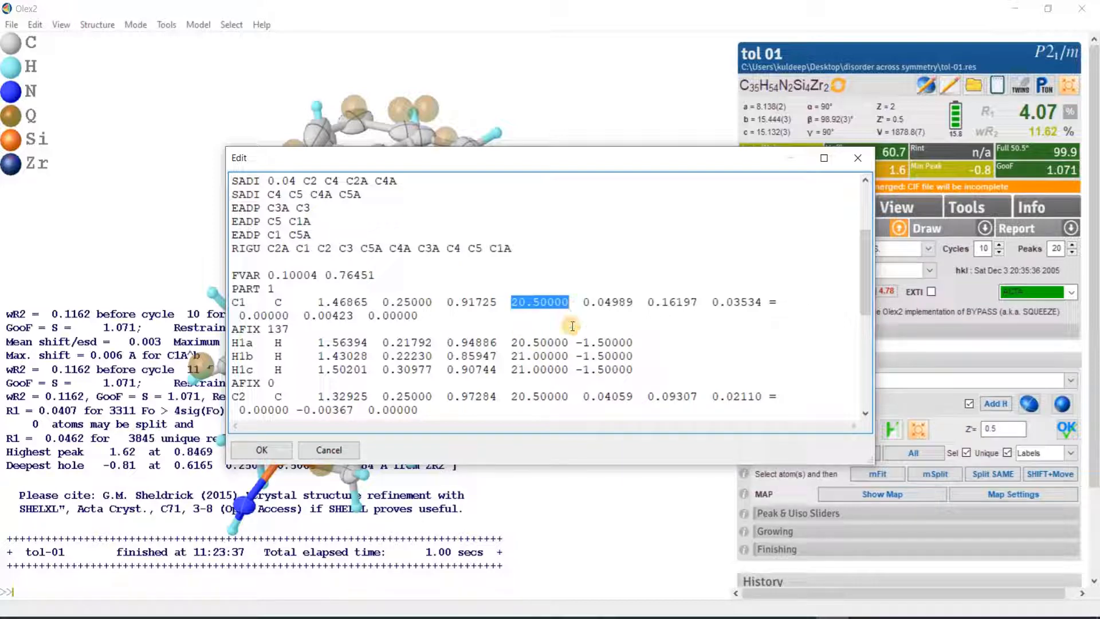
drag(512, 356, 566, 370)
text(20.500)
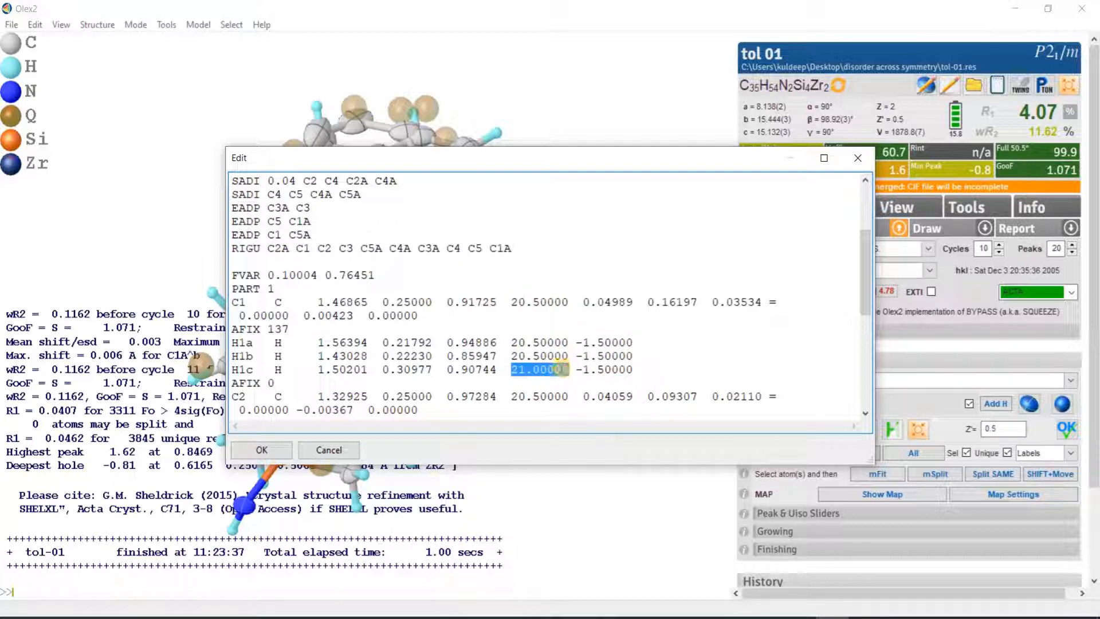
key(ctrl+v)
- Set the occupancies of hydrogens H3 and H5 to 20.50000 and apply the edited instructions
scroll(526, 331, down, 2)
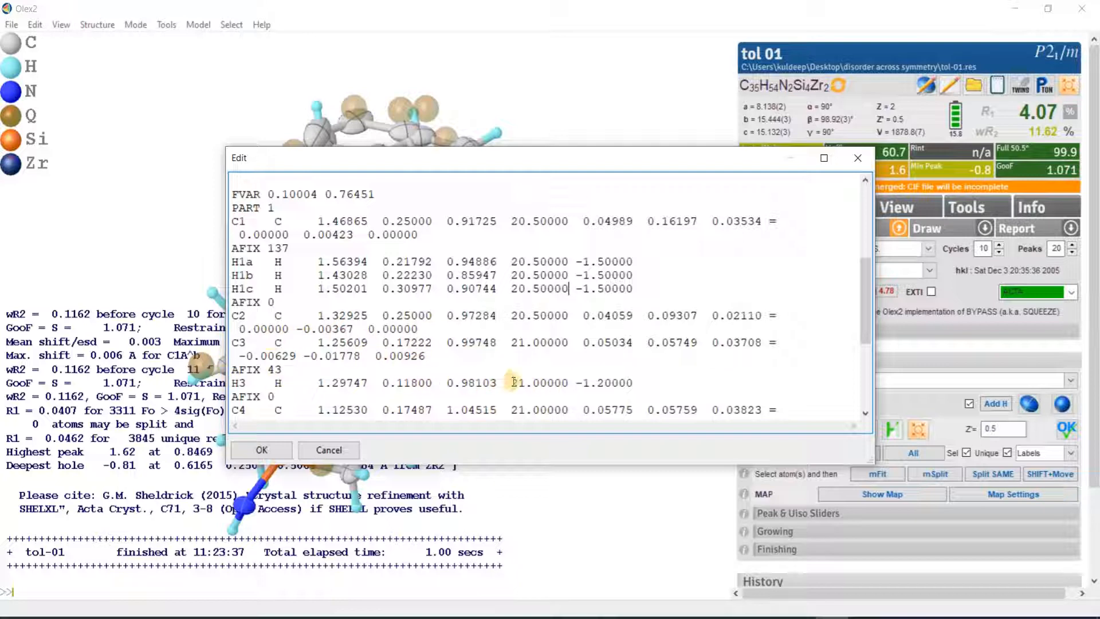
drag(512, 382, 570, 383)
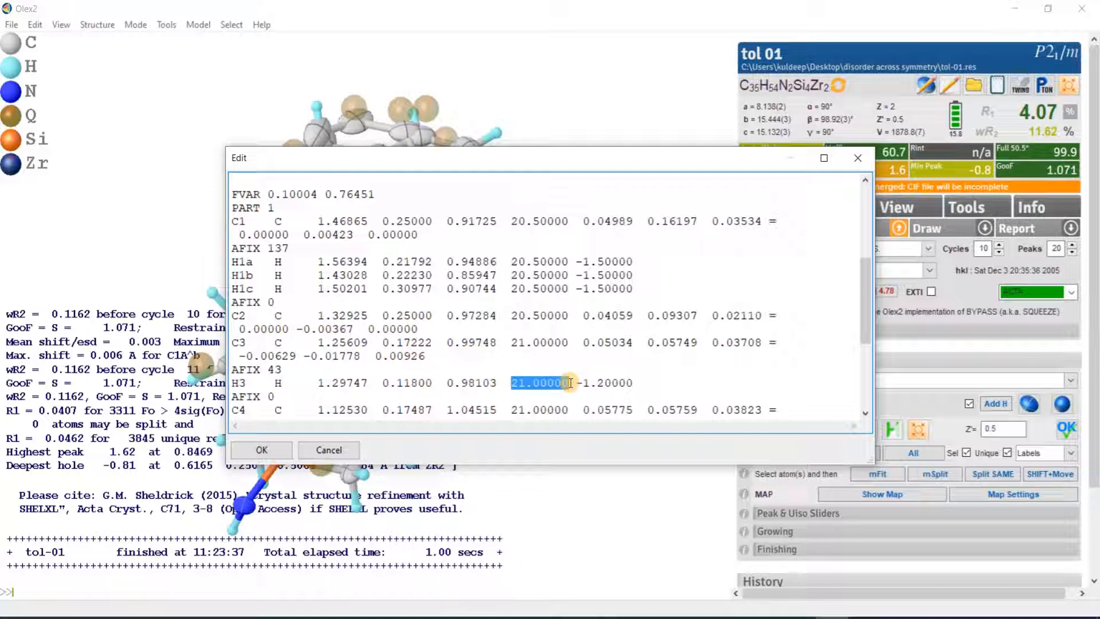
text(20.50000)
scroll(570, 382, down, 1)
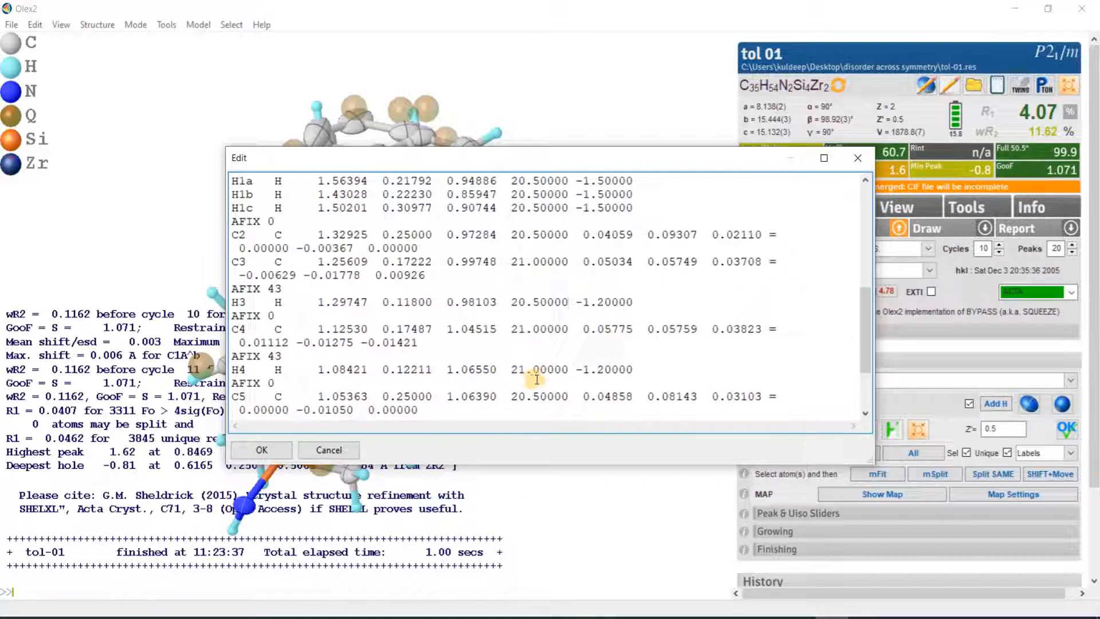
scroll(533, 378, down, 2)
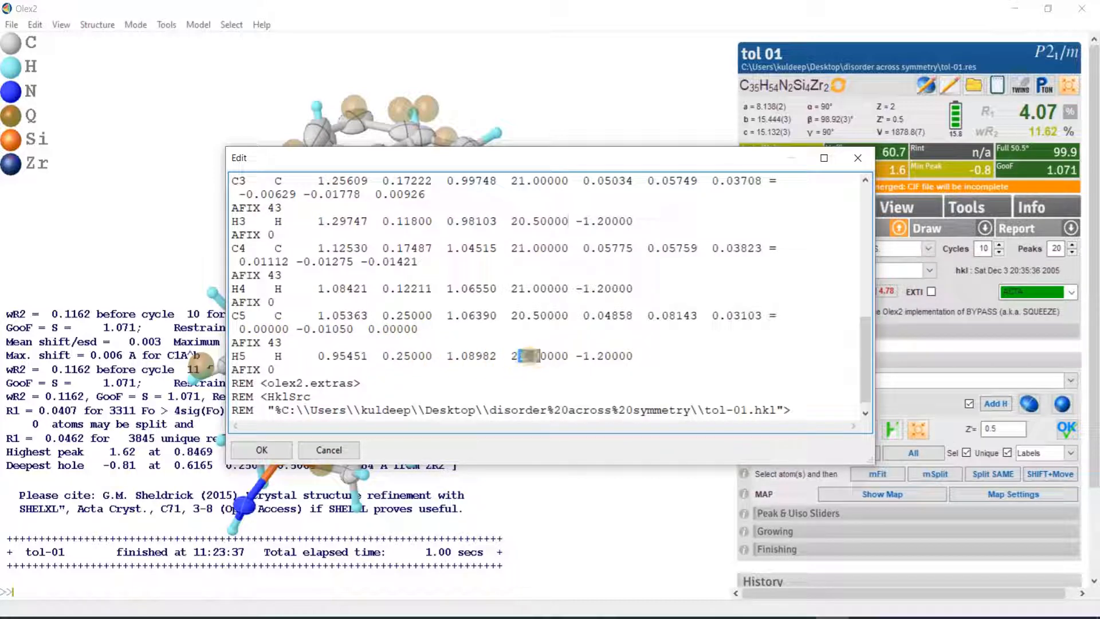
drag(511, 355, 557, 368)
text(20.50000)
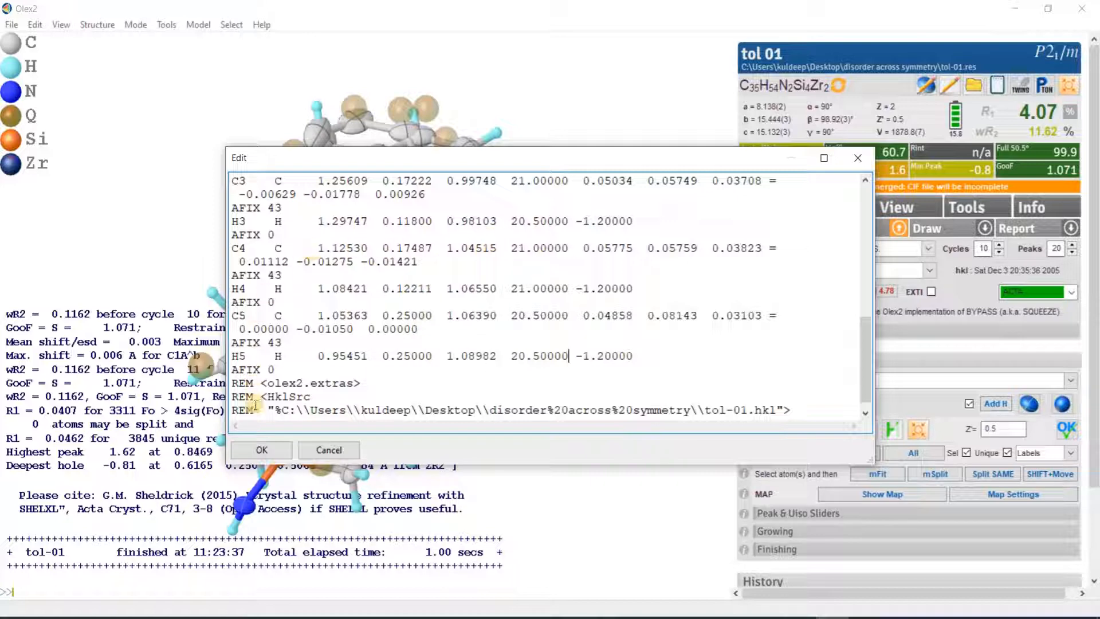
click(266, 451)
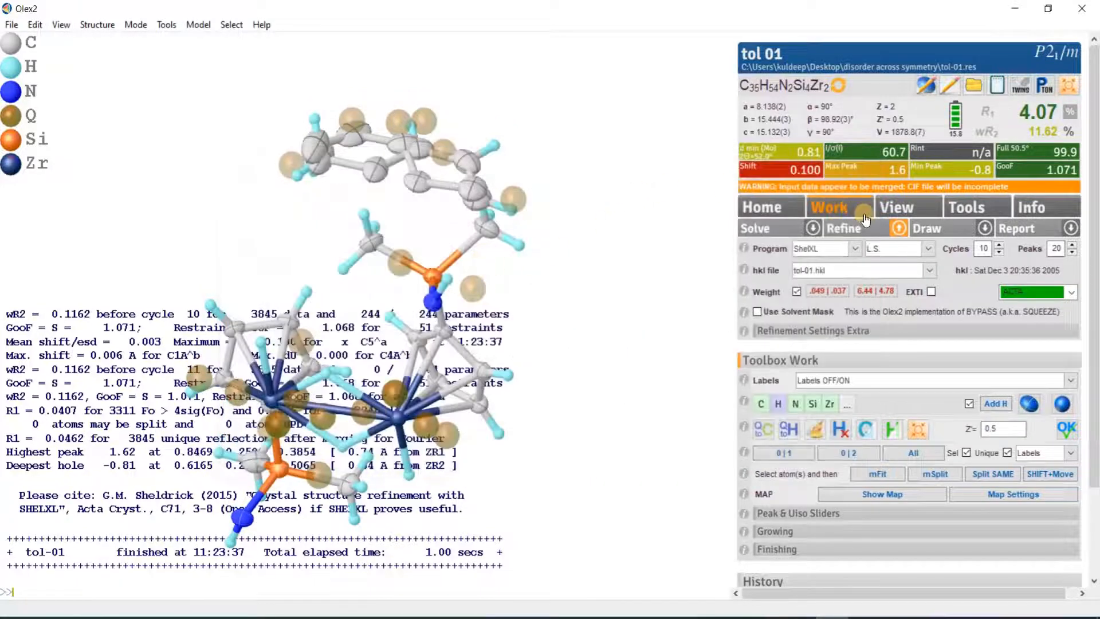
- Refine the structure with the toluene hydrogens using ShelXL and inspect the disordered solvent
click(837, 228)
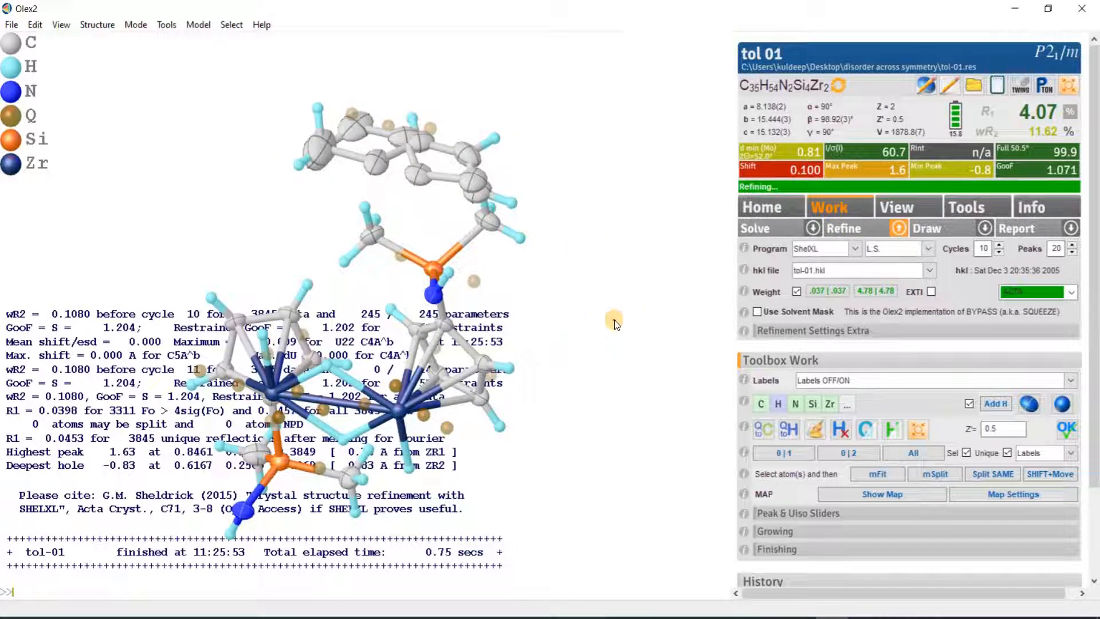
drag(643, 314, 602, 312)
drag(471, 182, 440, 198)
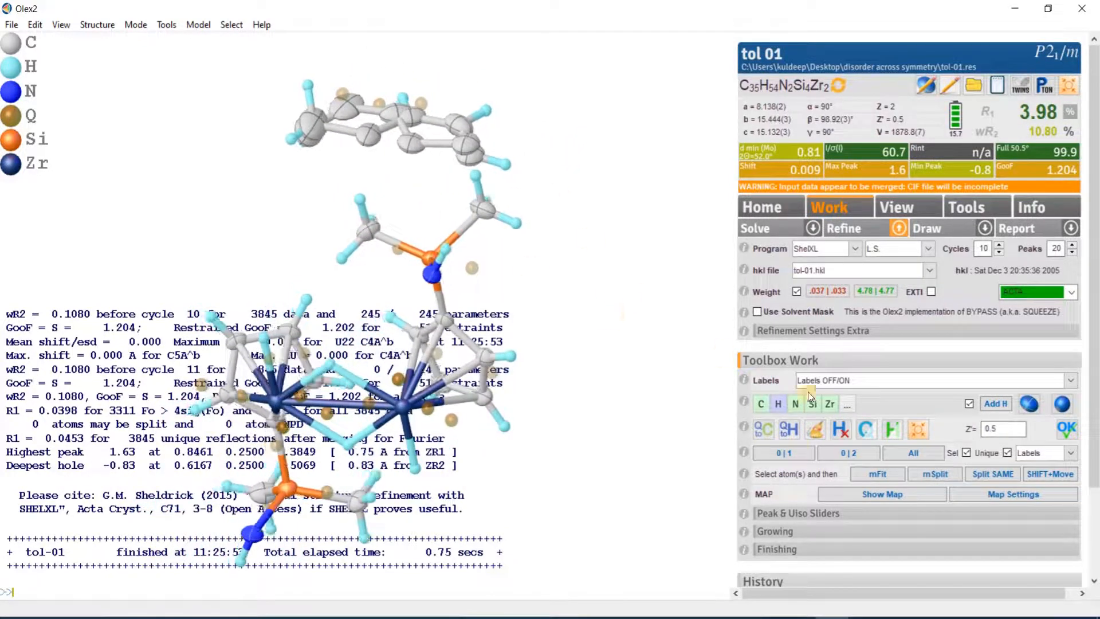
- Display parts 0 and 1 and parts 0 and 2 of the disordered toluene for comparison, and bring back all parts
click(792, 453)
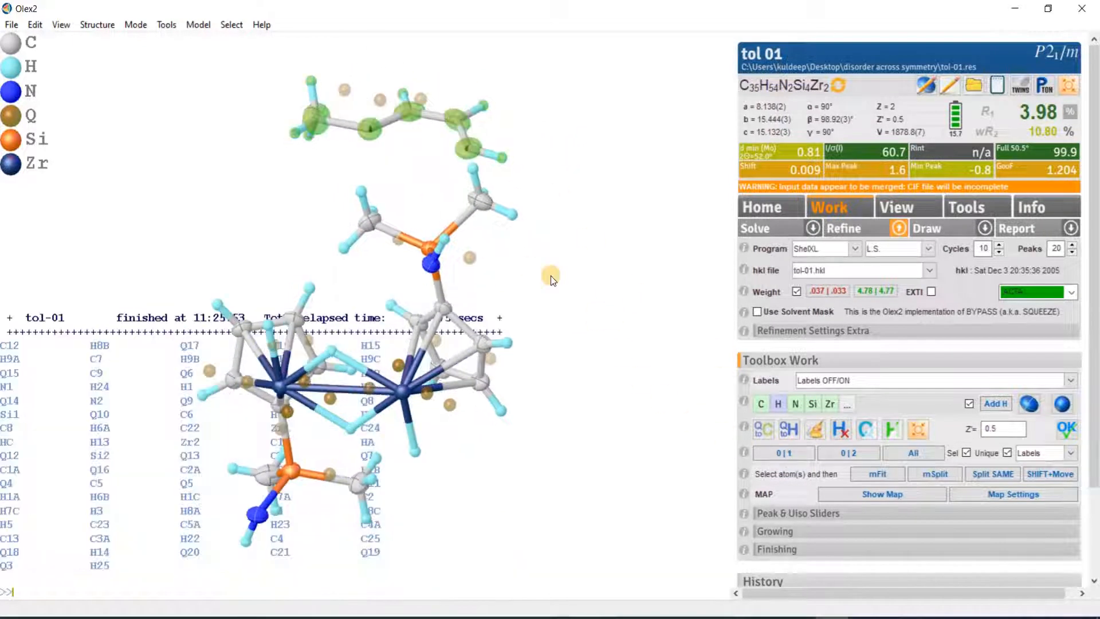
click(523, 139)
drag(523, 139, 454, 155)
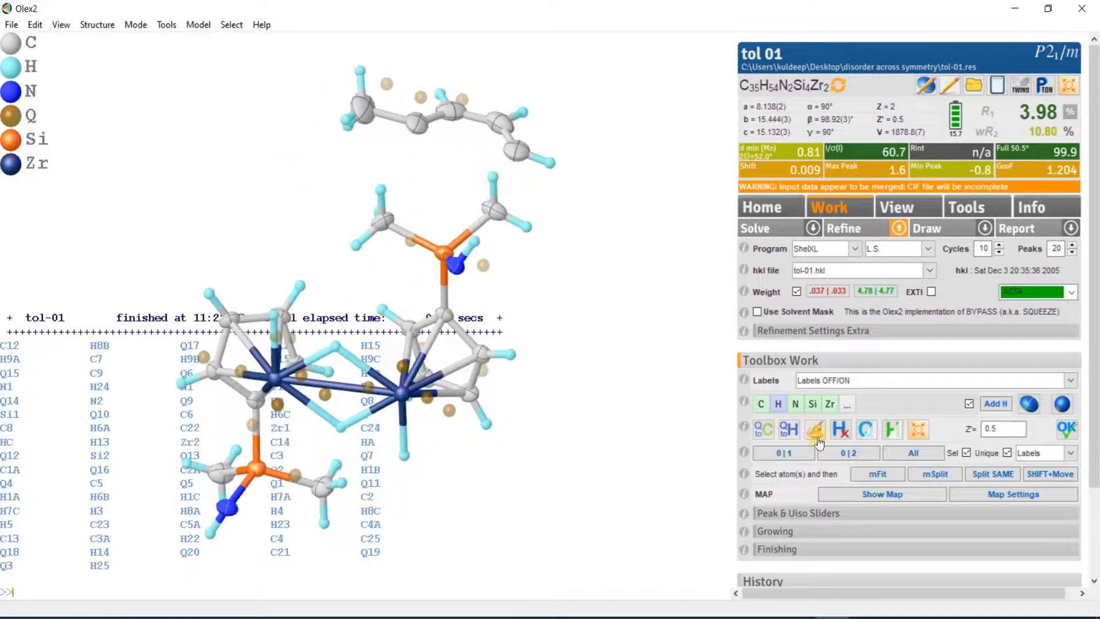
click(849, 454)
drag(471, 142, 453, 148)
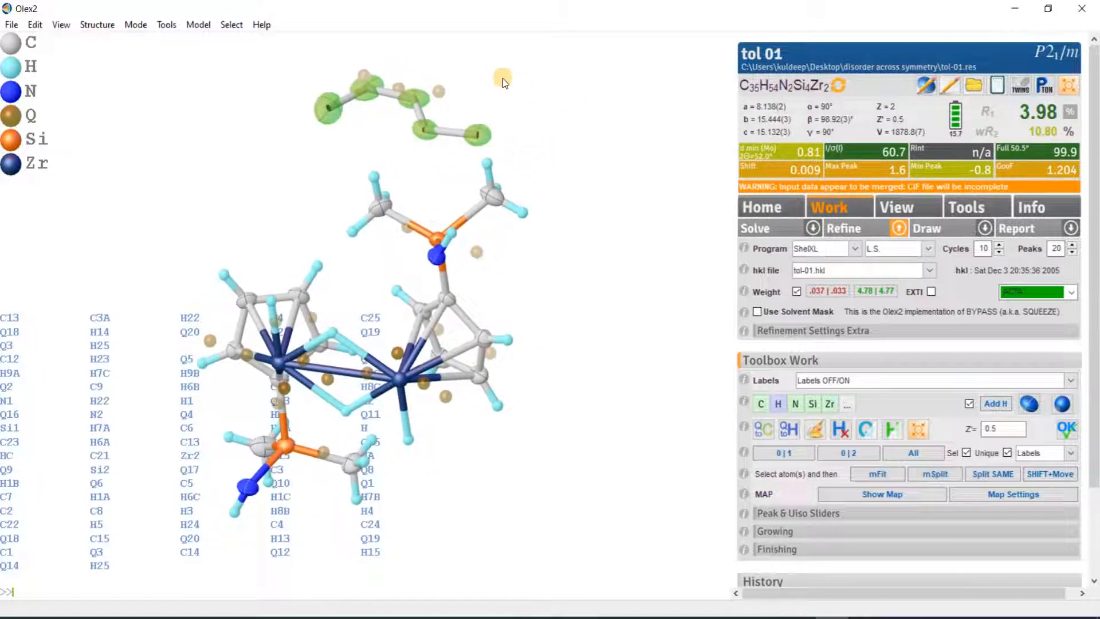
click(928, 455)
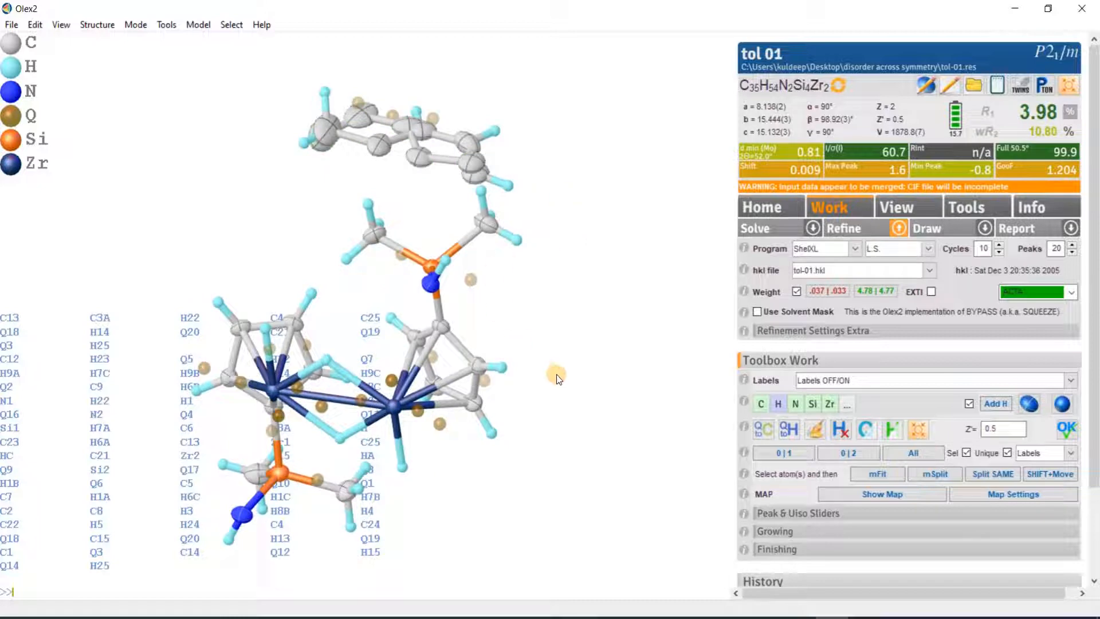
- Select the part 2 atoms of the toluene and add hydrogens to them
text(sel part 2)
key(Return)
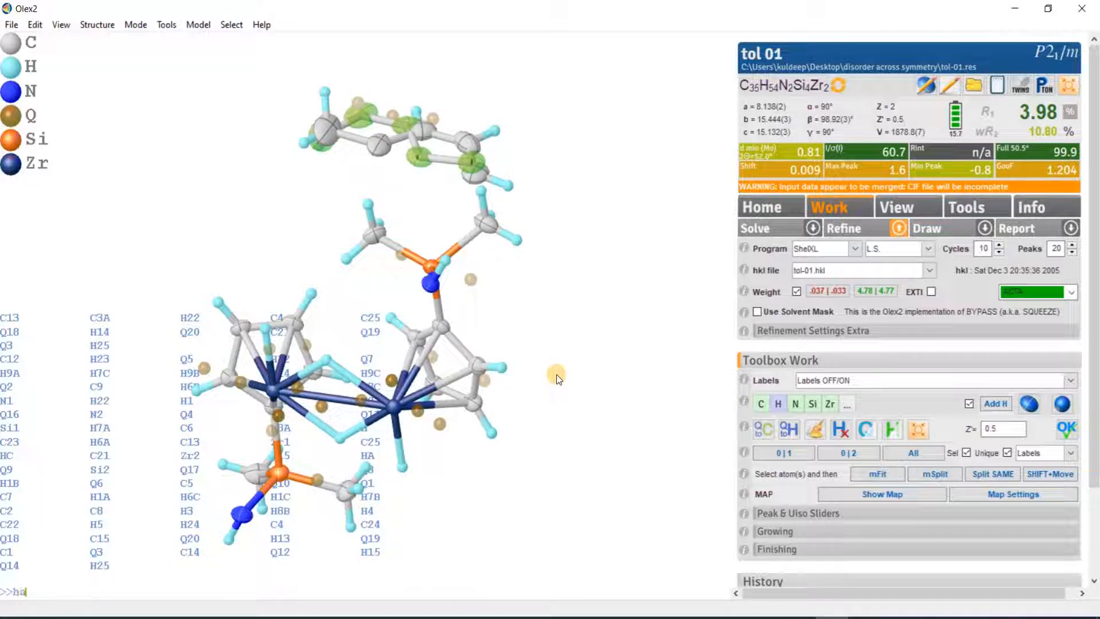
key(Return)
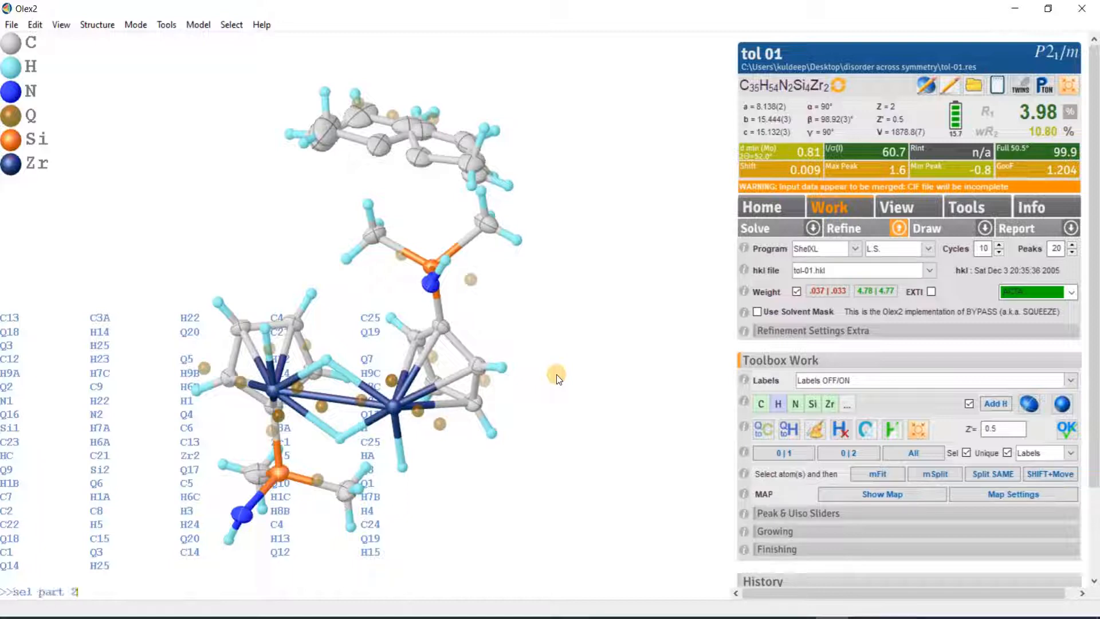
- Open the instructions of the part 2 atoms, including their new hydrogens, and set the occupancy of H5A to -20.50000
text(sel part 2)
key(Return)
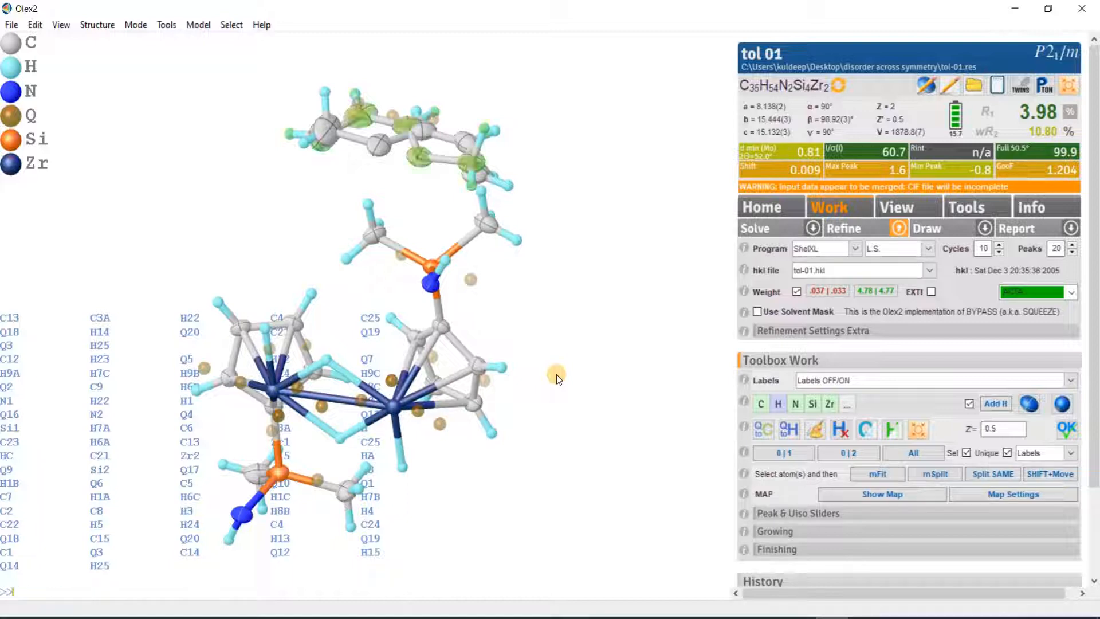
click(927, 85)
scroll(467, 298, down, 2)
scroll(467, 298, down, 2)
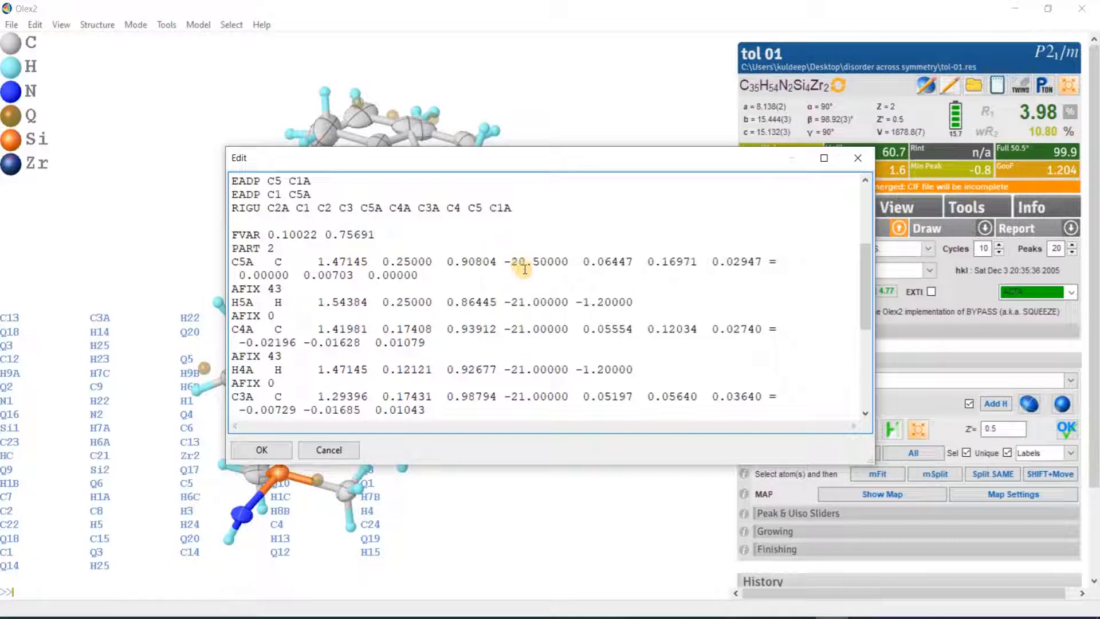
click(523, 302)
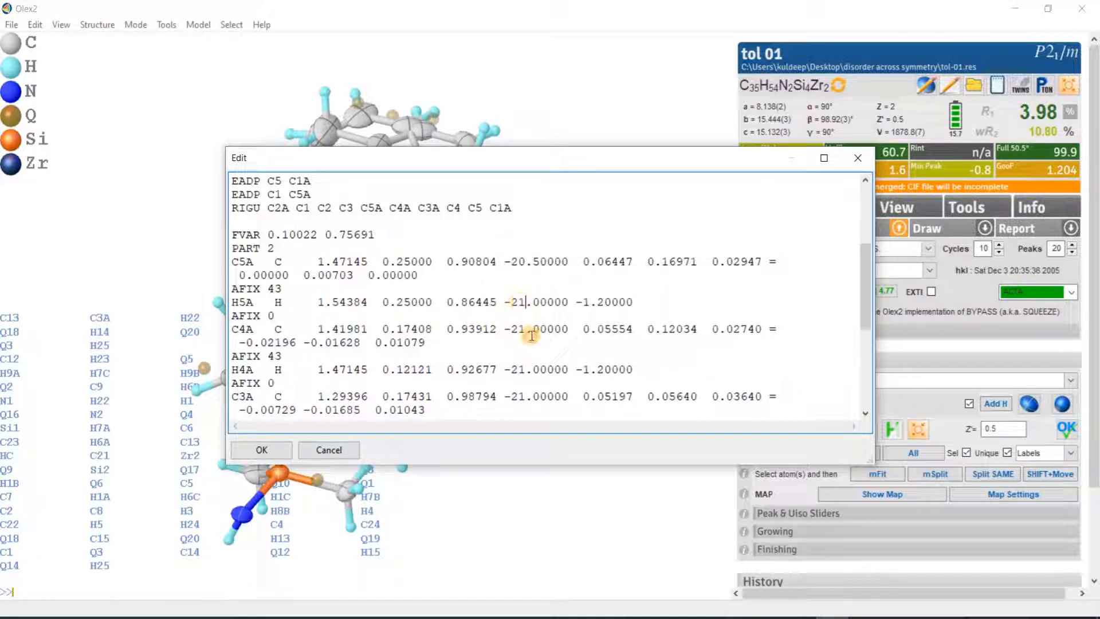
text(0.5)
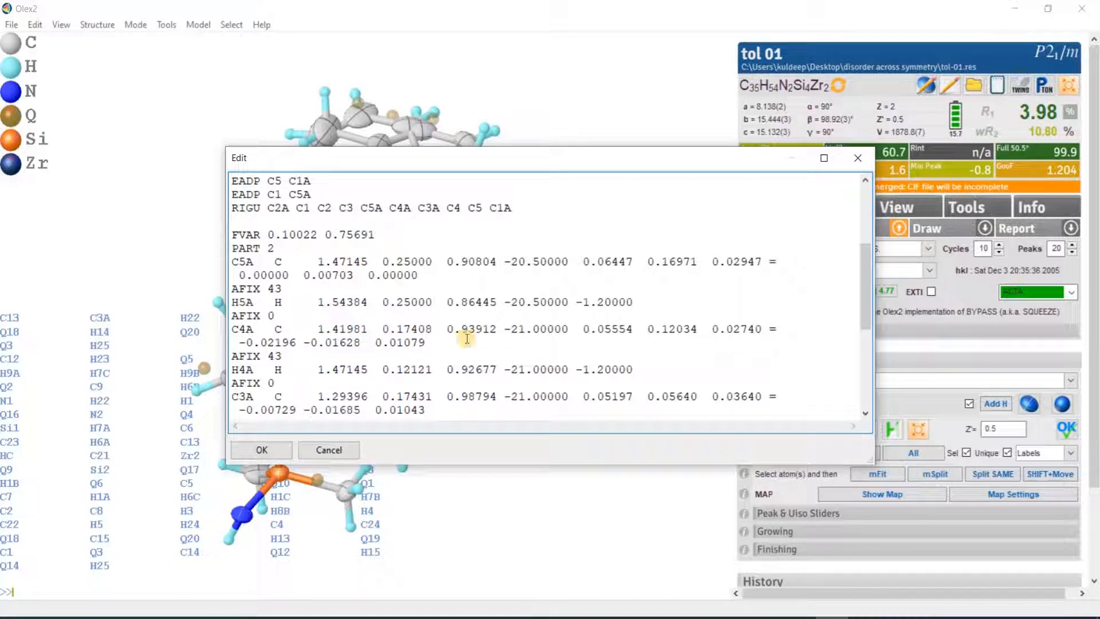
- Set the occupancies of the methyl hydrogens H1Aa, H1Ab and H1Ac to -20.50000 to match C1A
drag(519, 328, 547, 329)
scroll(528, 361, down, 1)
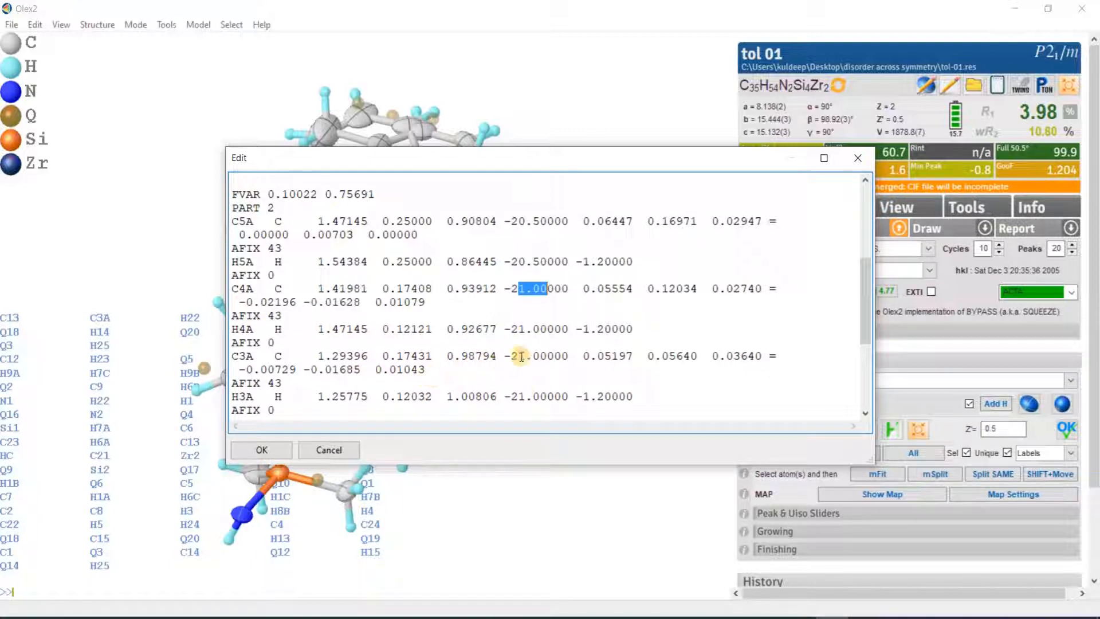
scroll(521, 353, down, 1)
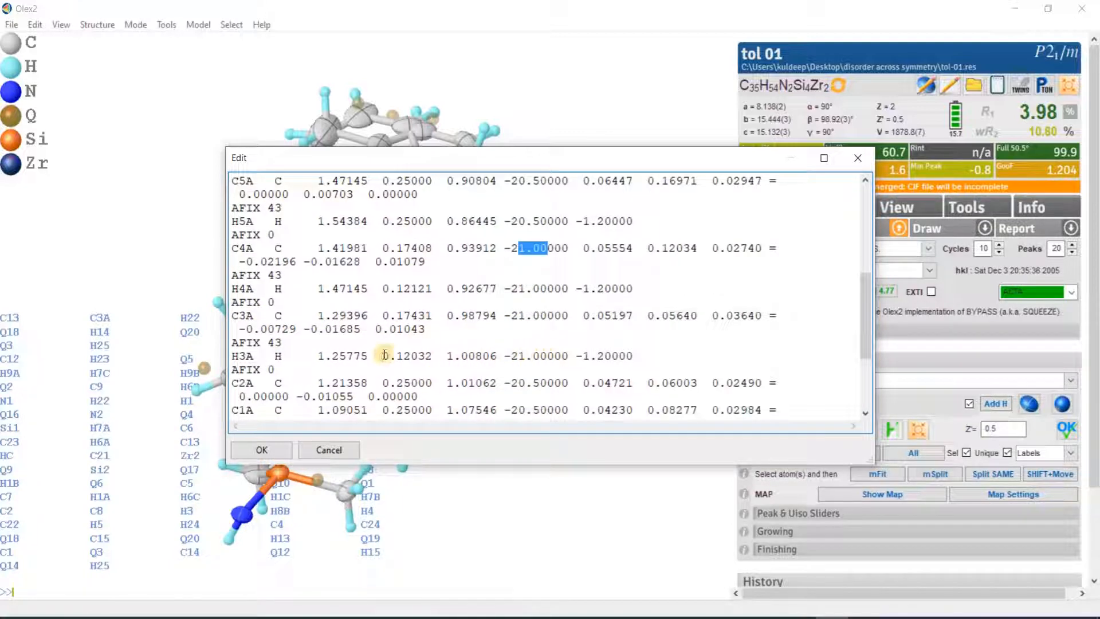
scroll(424, 346, down, 1)
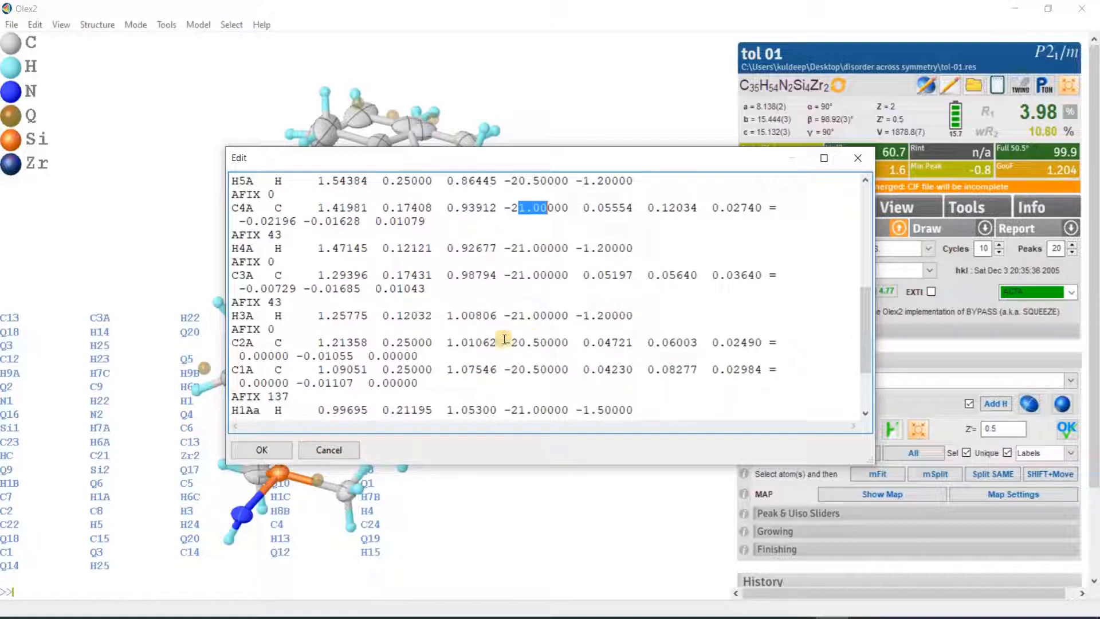
scroll(537, 343, down, 1)
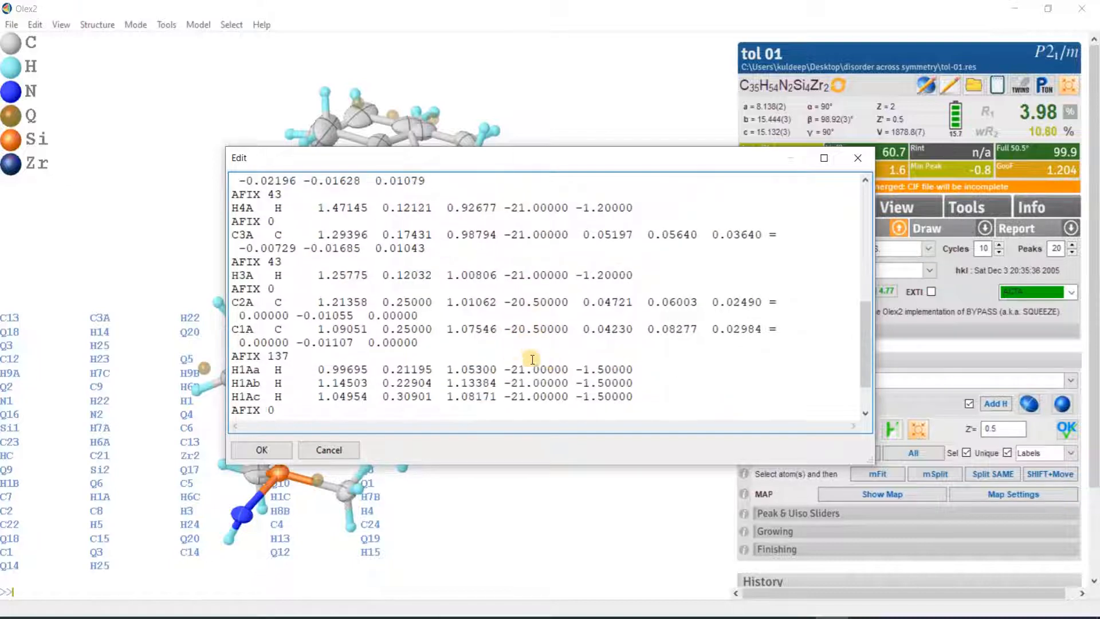
click(526, 369)
key(BackSpace)
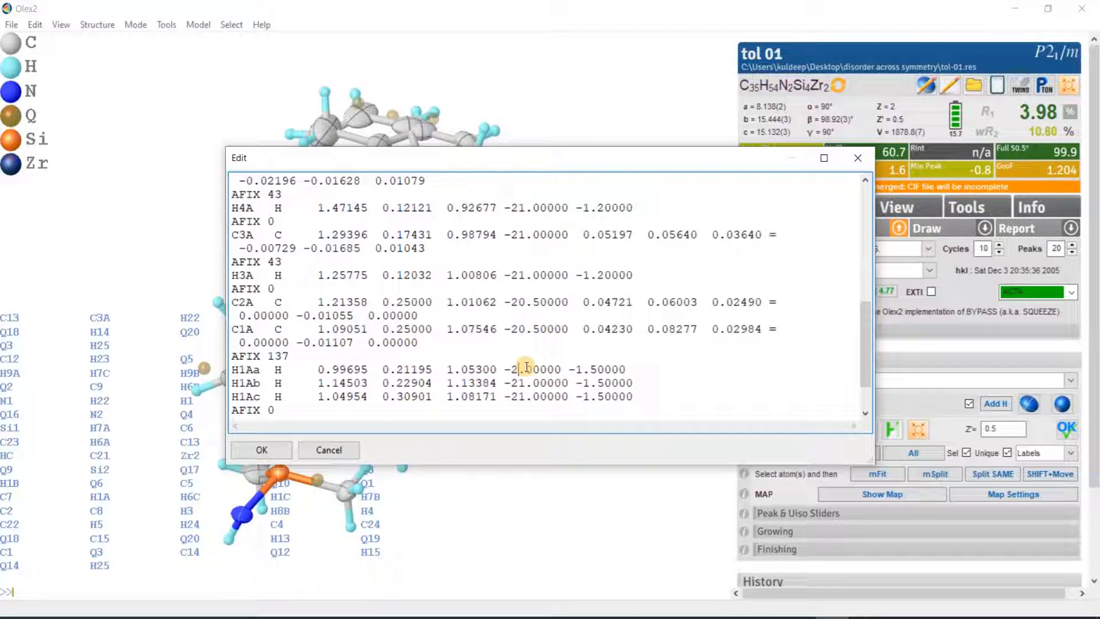
text(0)
key(Right)
text(5)
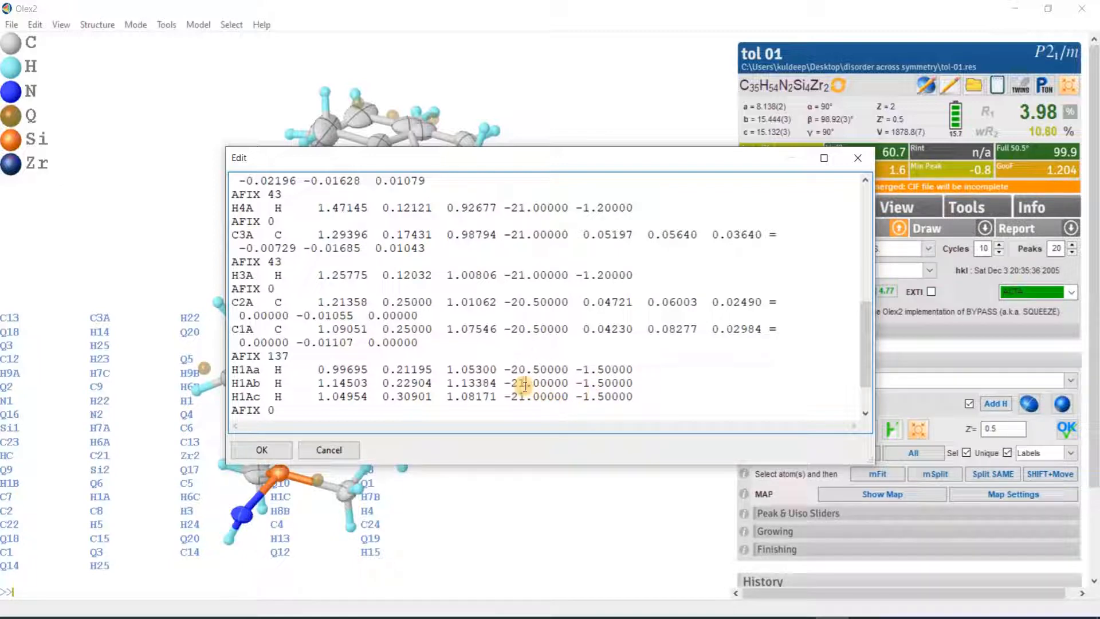
text(00)
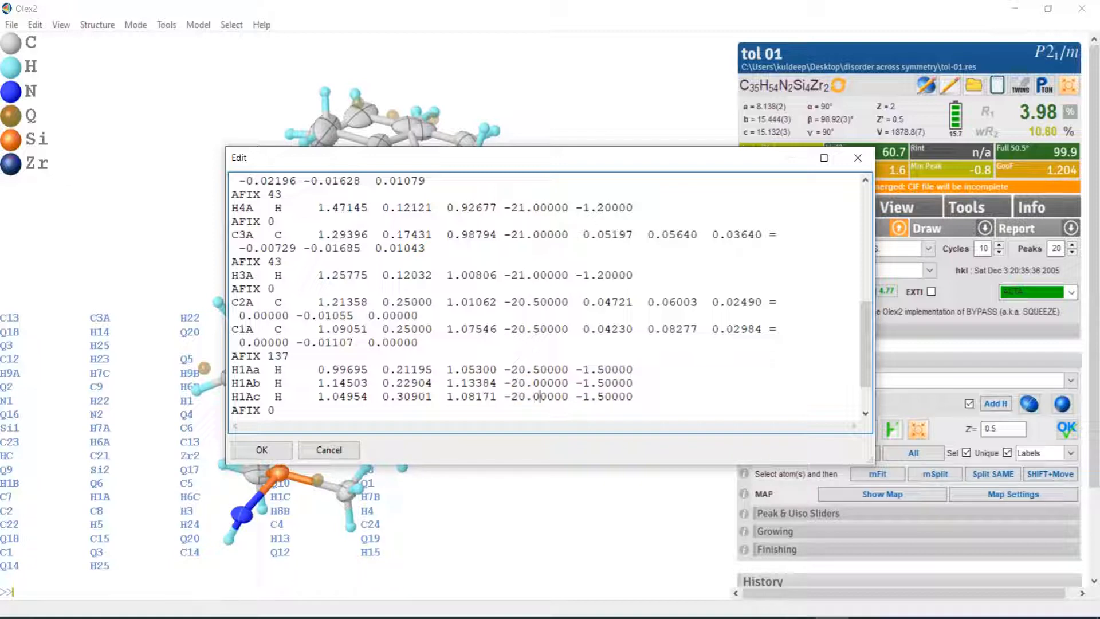
text(5)
text(5)
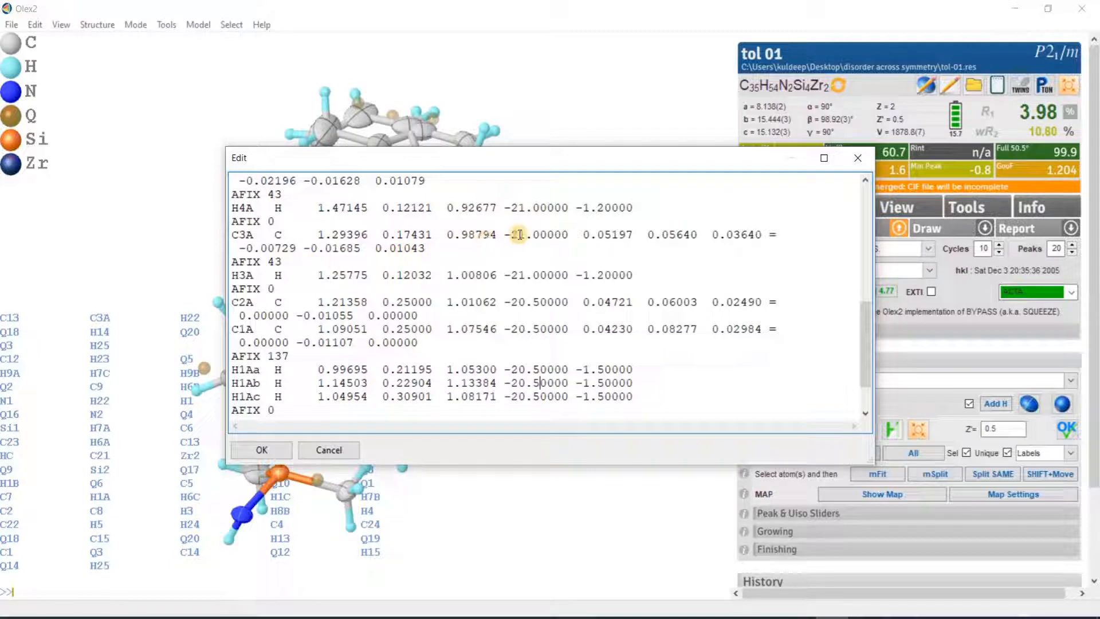
- Review the occupancies of the remaining part 2 atoms and apply the edited instructions
scroll(525, 240, up, 1)
scroll(527, 247, up, 5)
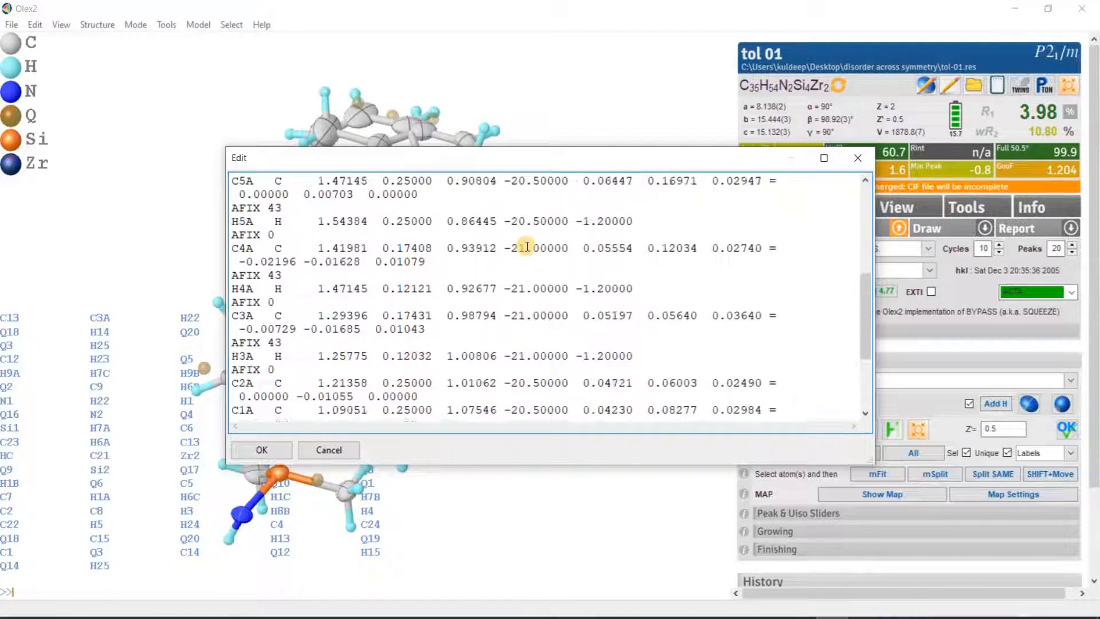
scroll(581, 333, down, 1)
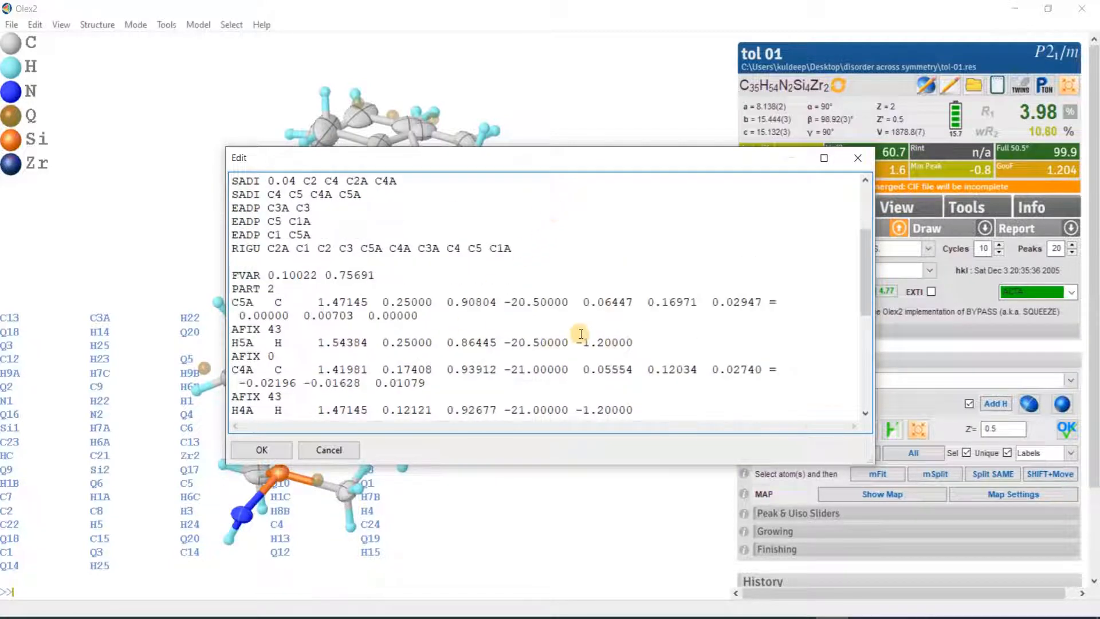
drag(503, 163, 731, 150)
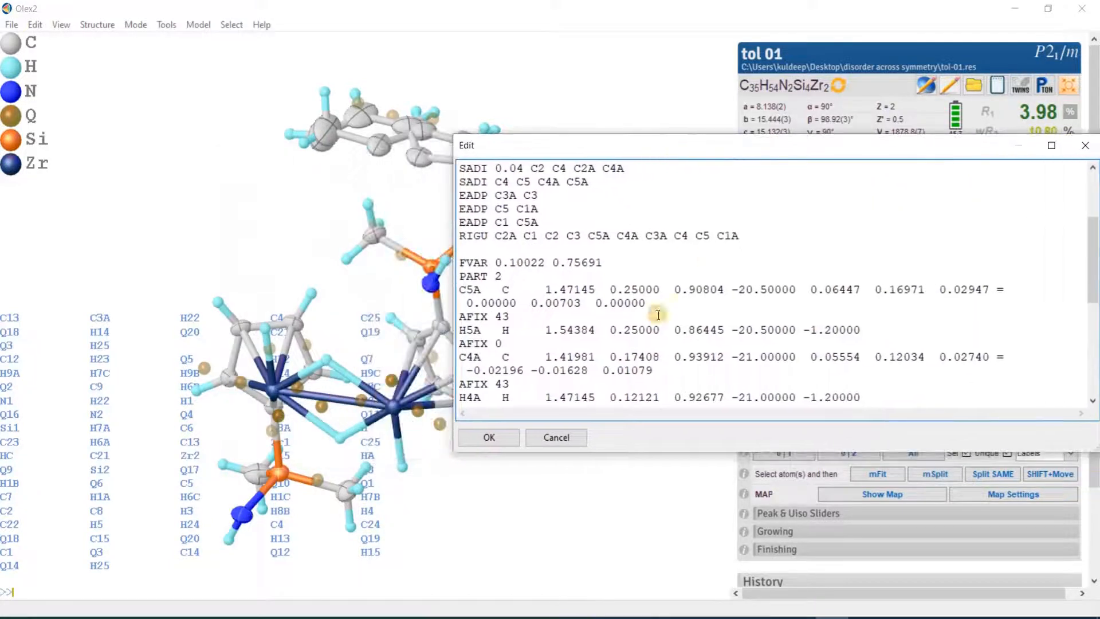
click(511, 441)
drag(613, 223, 674, 276)
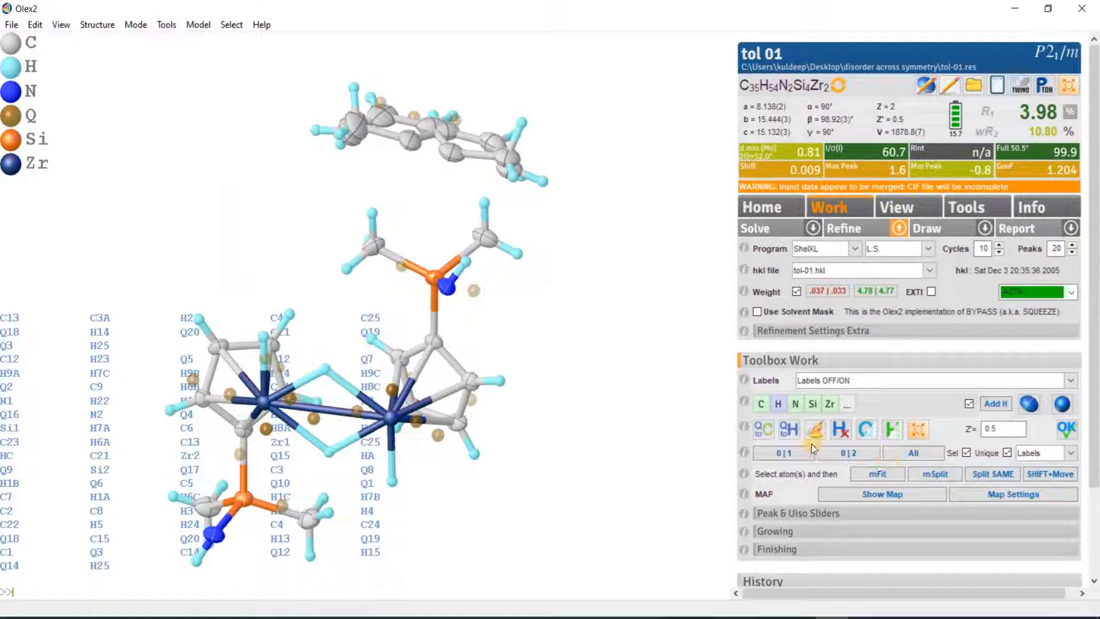
- Show parts 0 and 2 only, check the occupancies of C1A and C5A, and display all parts again
click(843, 456)
drag(589, 250, 596, 264)
drag(708, 215, 509, 147)
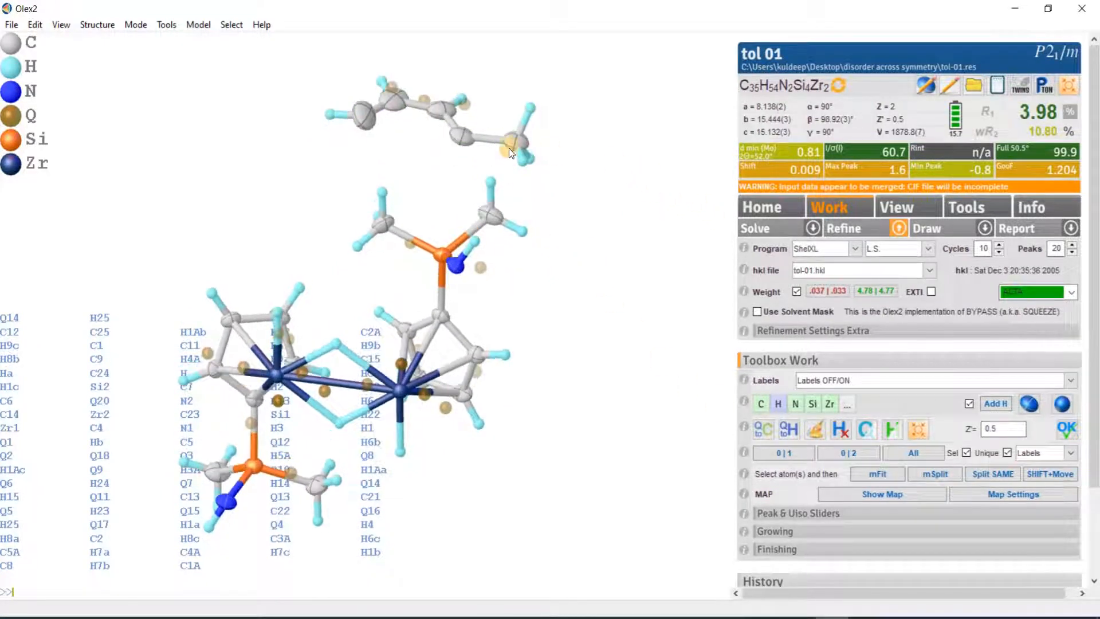
mouse_move(517, 143)
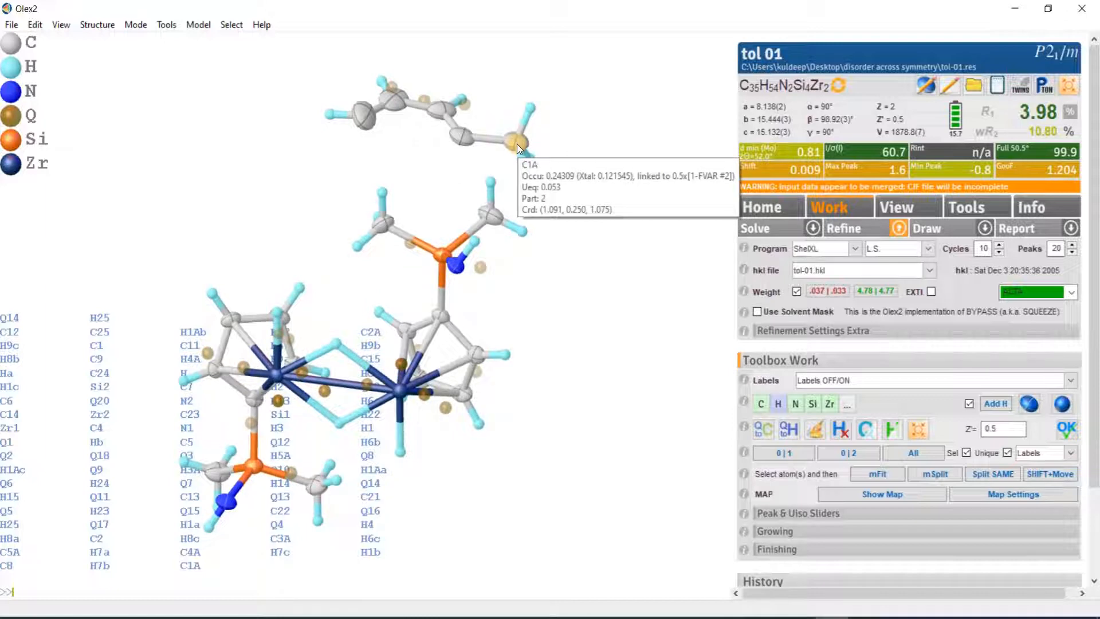
mouse_move(459, 141)
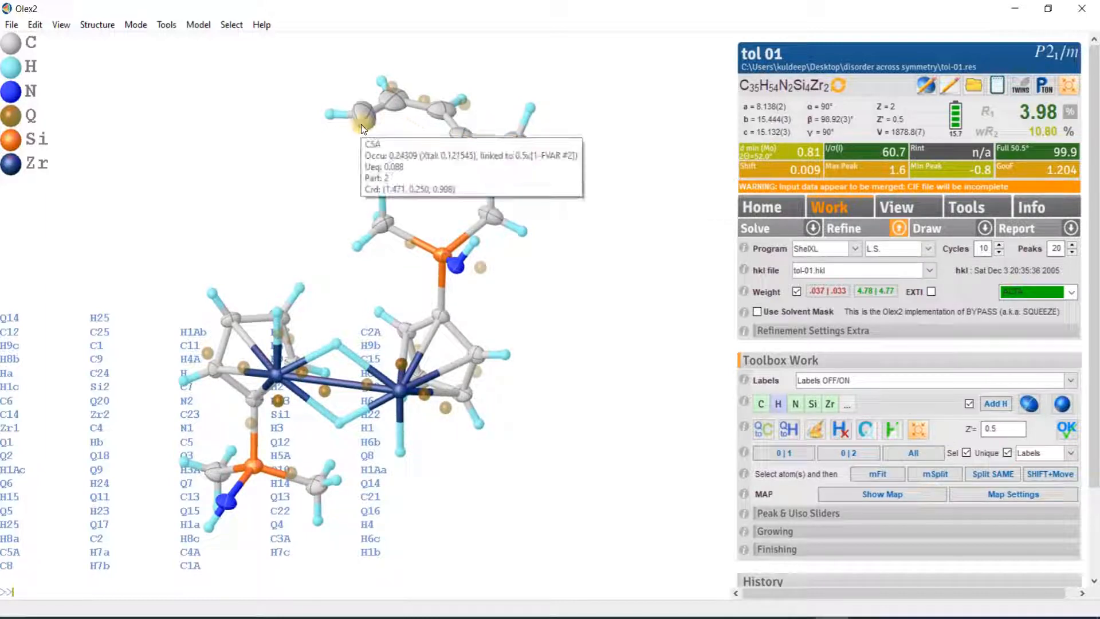
drag(361, 124, 417, 165)
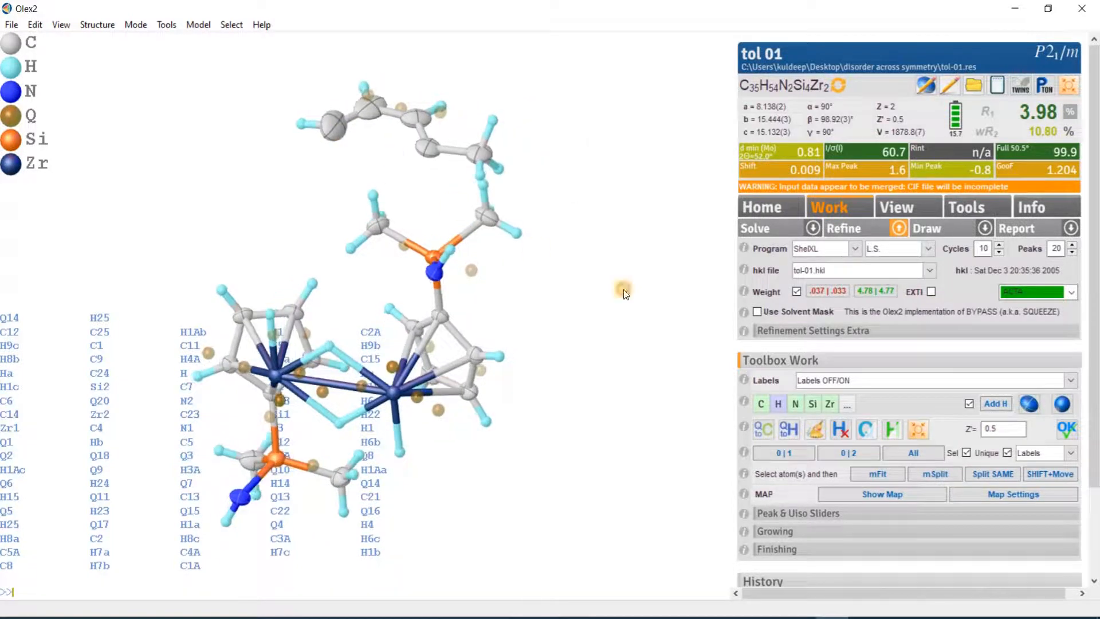
click(909, 456)
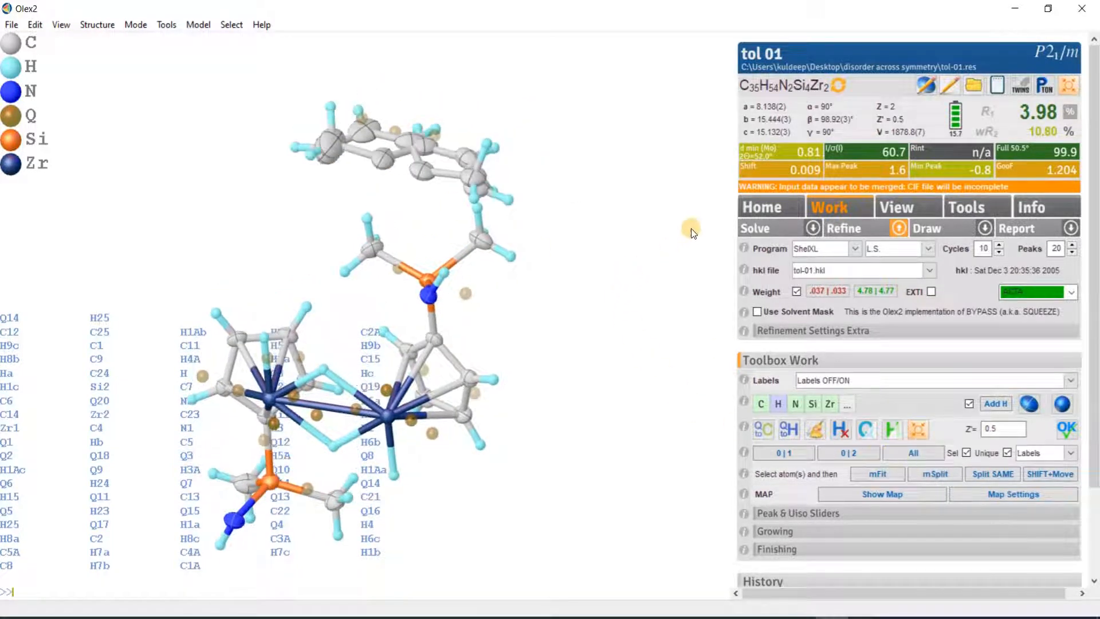
- Refine the structure with ShelXL three times, examining the disordered toluene between runs
click(844, 232)
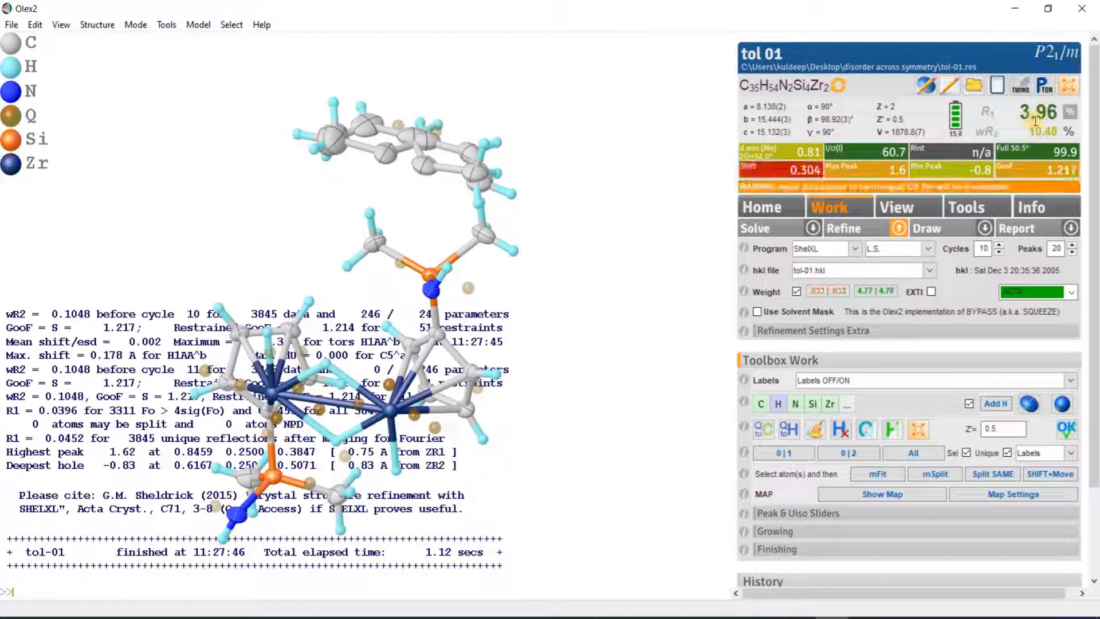
drag(524, 184, 524, 155)
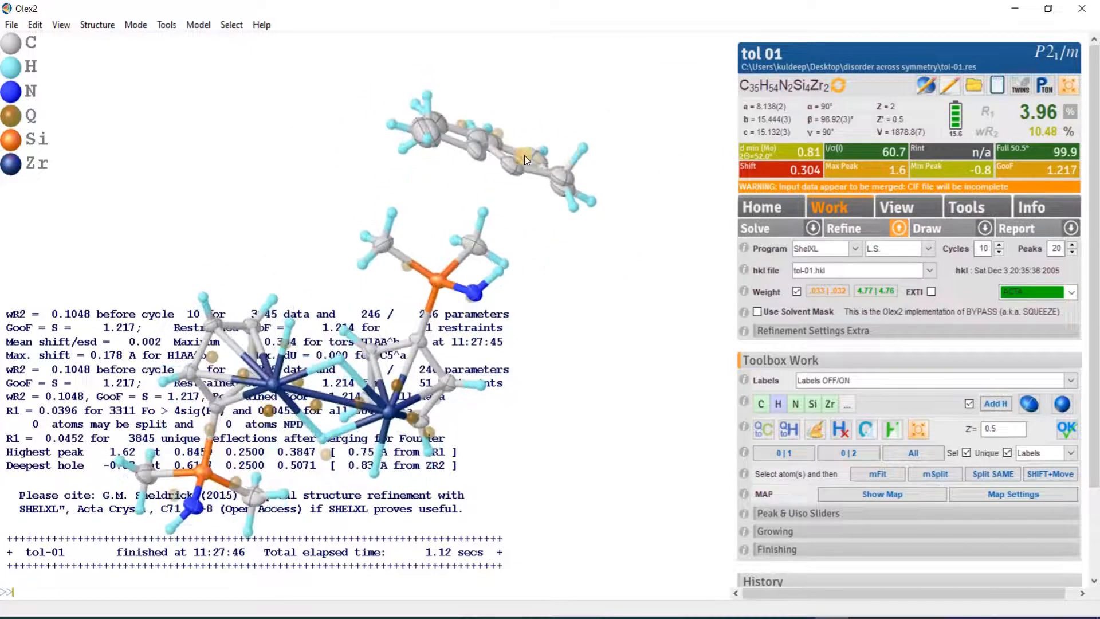
drag(497, 194, 642, 252)
click(851, 230)
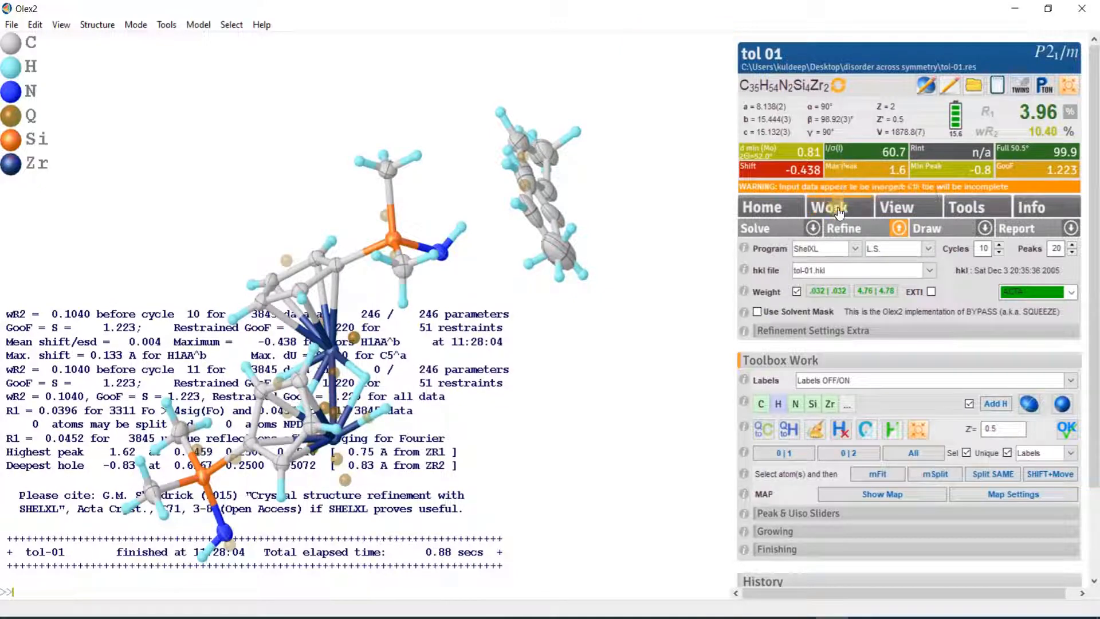
click(842, 228)
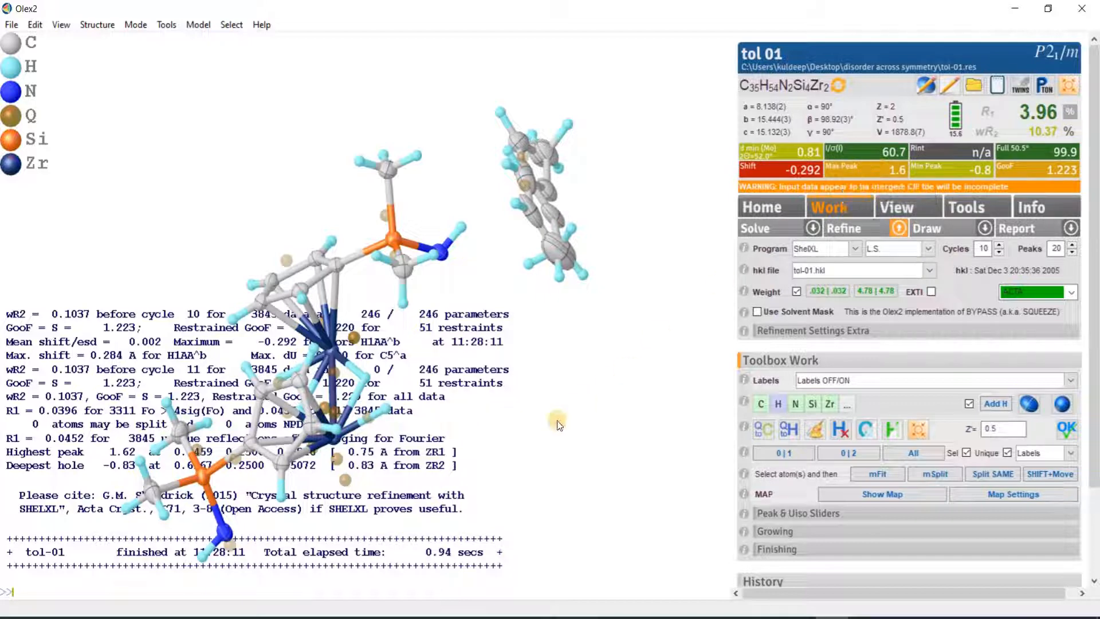
- Grow the toluene across the mirror plane to complete both rings and display only parts 0 and 1
drag(557, 422, 521, 377)
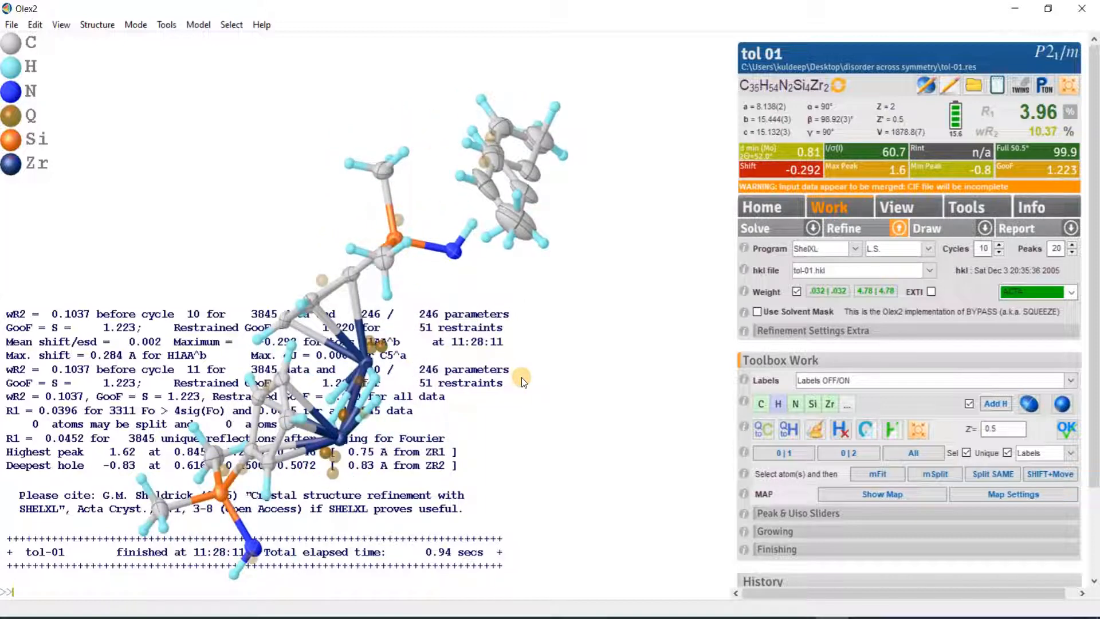
key(ctrl+g)
click(570, 201)
drag(595, 281, 528, 239)
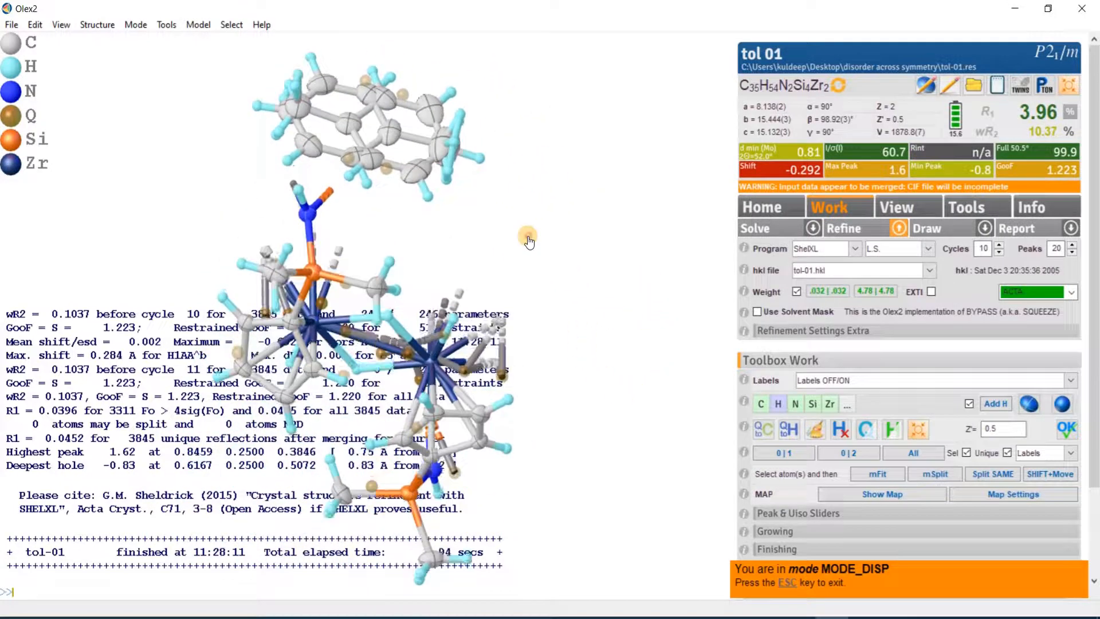
click(793, 453)
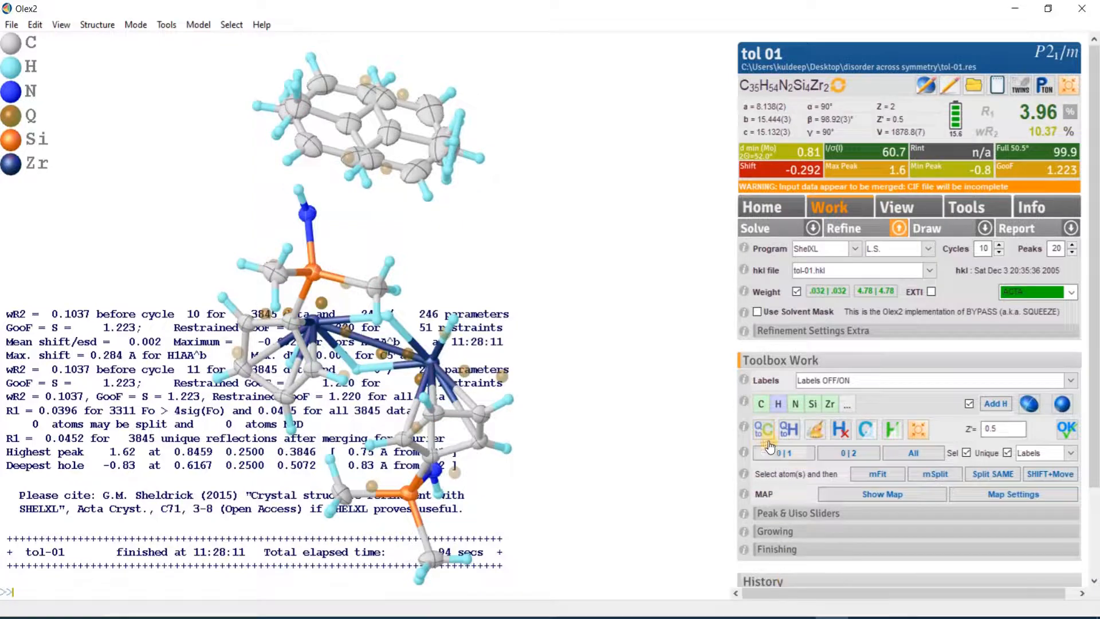
drag(541, 260, 513, 288)
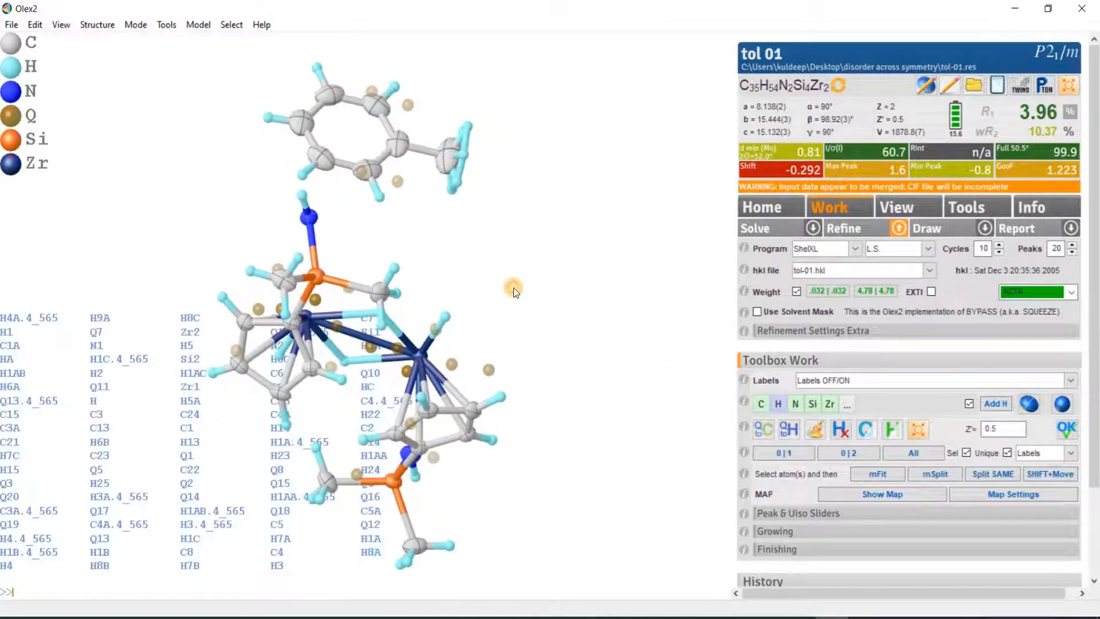
- Display only parts 0 and 2 and examine the second toluene component from another angle
click(848, 453)
drag(623, 320, 500, 254)
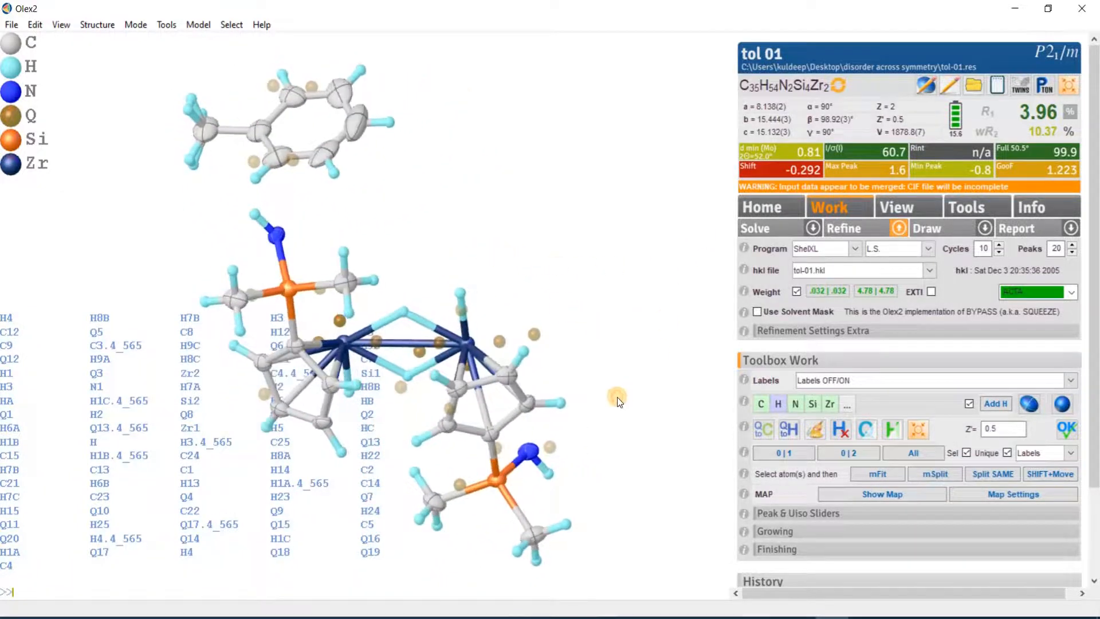
mouse_move(602, 218)
mouse_down()
mouse_move(606, 263)
mouse_move(626, 238)
mouse_move(603, 228)
mouse_move(626, 221)
mouse_move(609, 223)
mouse_up()
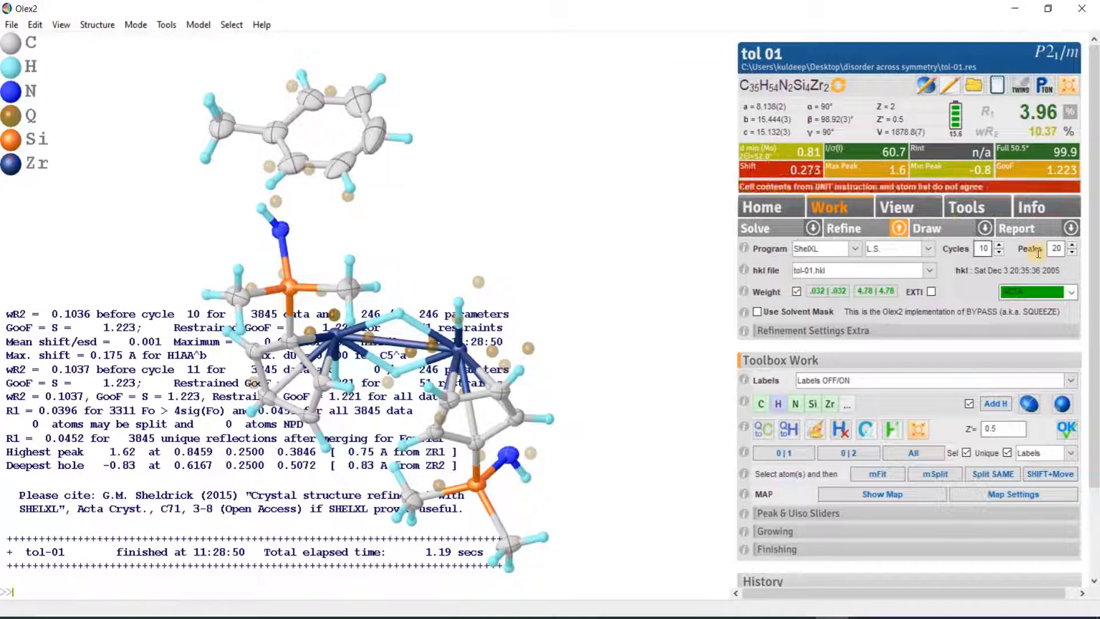
- Refine the structure with ShelXL using 20 cycles and display all parts of the disordered toluene
click(1000, 245)
click(863, 238)
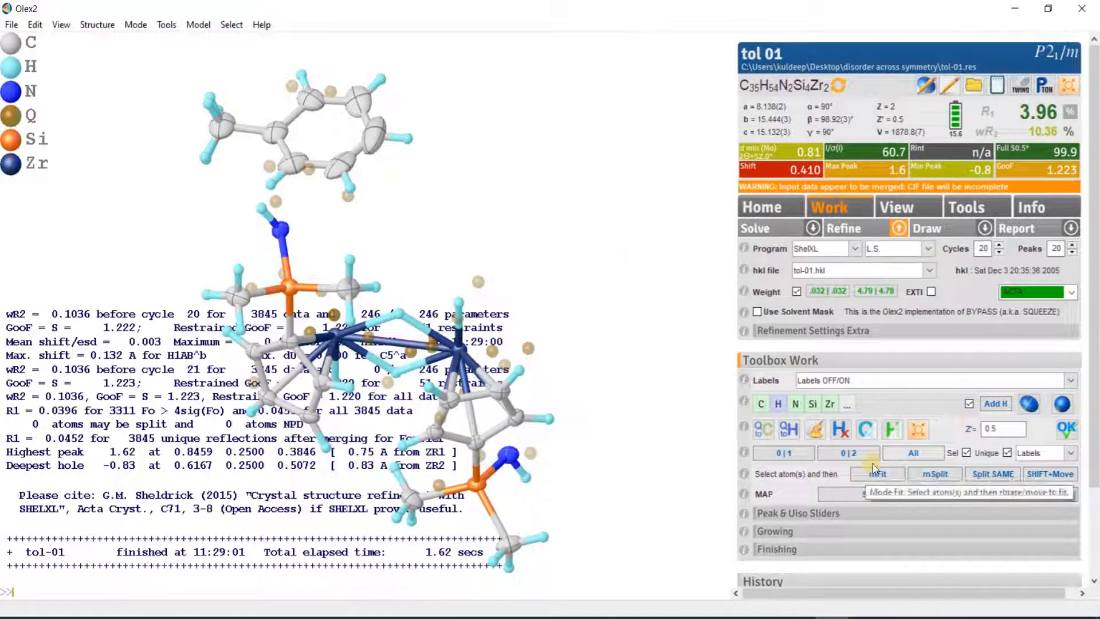
click(914, 454)
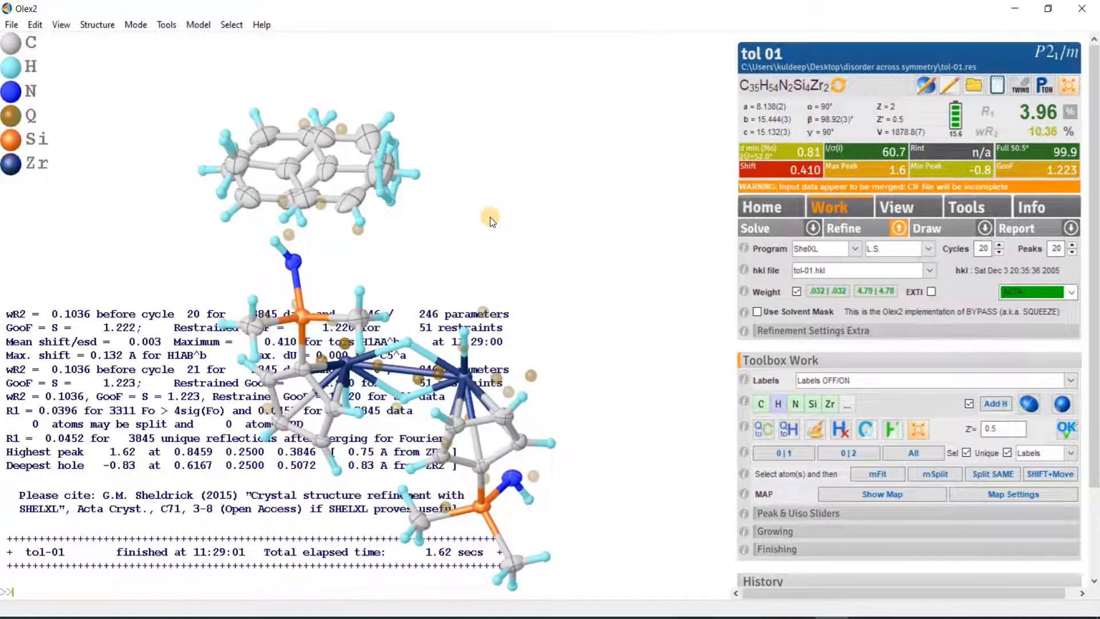
drag(491, 216, 544, 189)
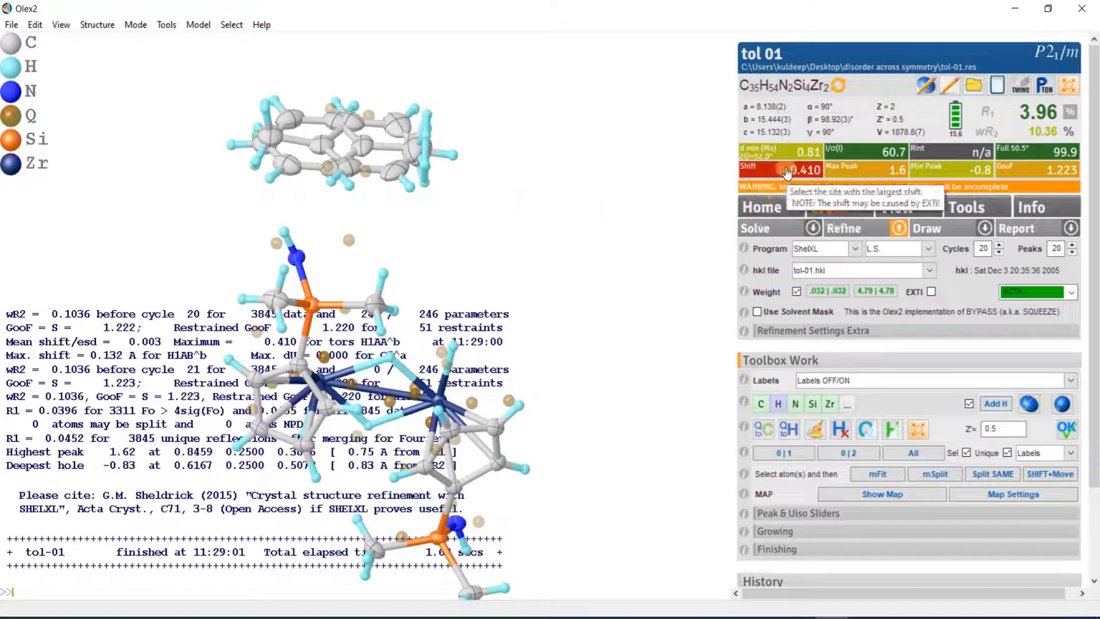
mouse_move(457, 204)
mouse_down()
mouse_move(541, 200)
mouse_move(472, 218)
mouse_up()
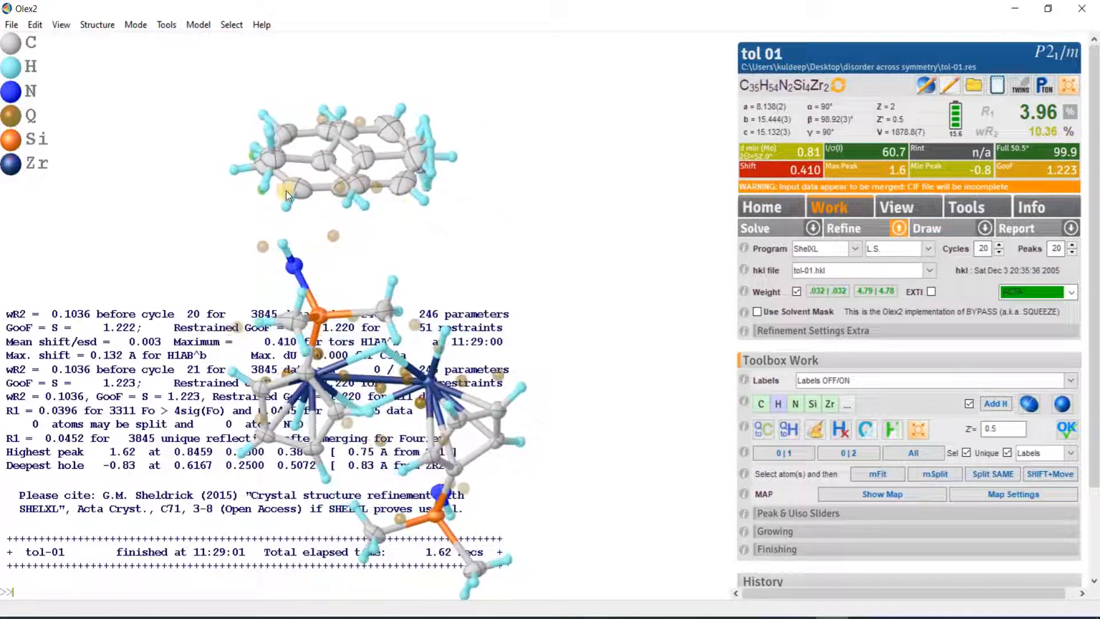
- Remove the 137 code from the AFIX instruction of the C1A methyl hydrogens, apply the edit, and refine the structure again
click(277, 163)
click(922, 92)
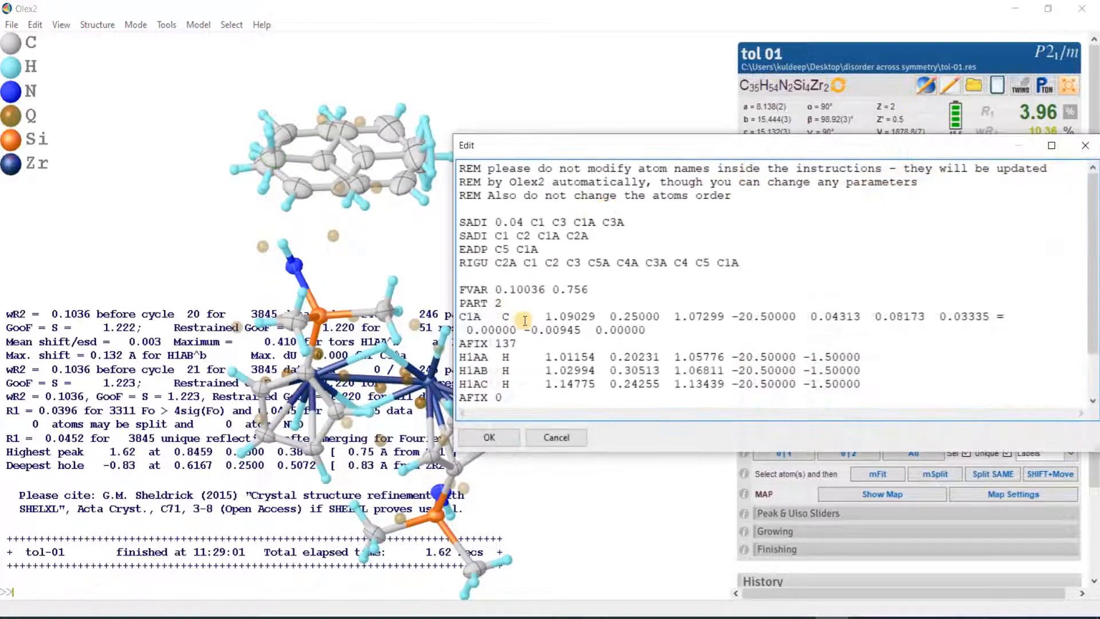
drag(524, 330, 514, 340)
click(516, 341)
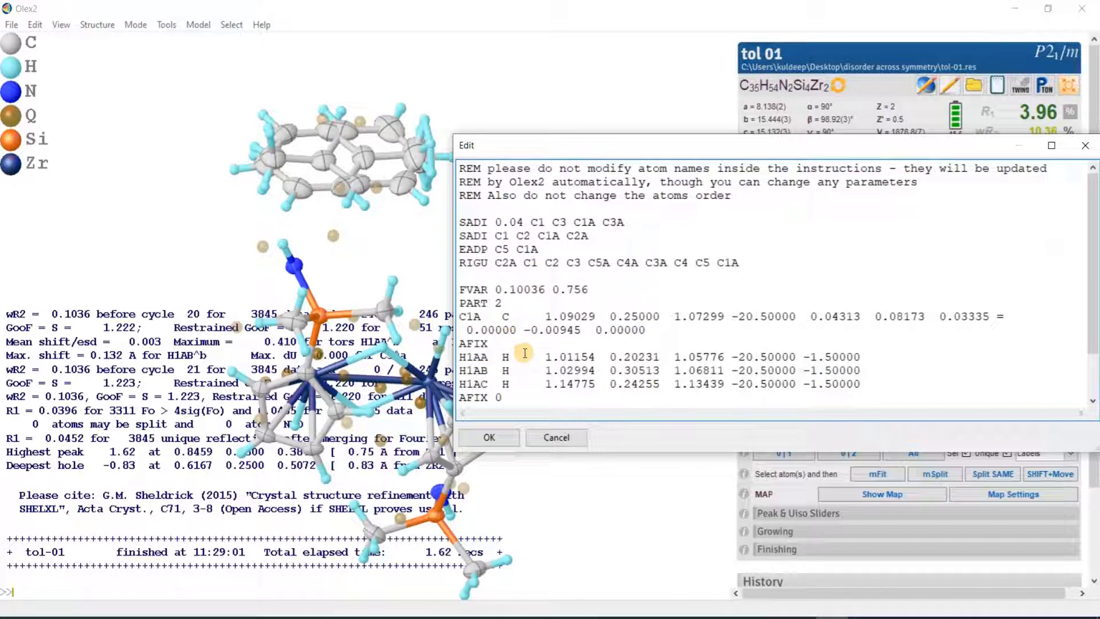
click(496, 436)
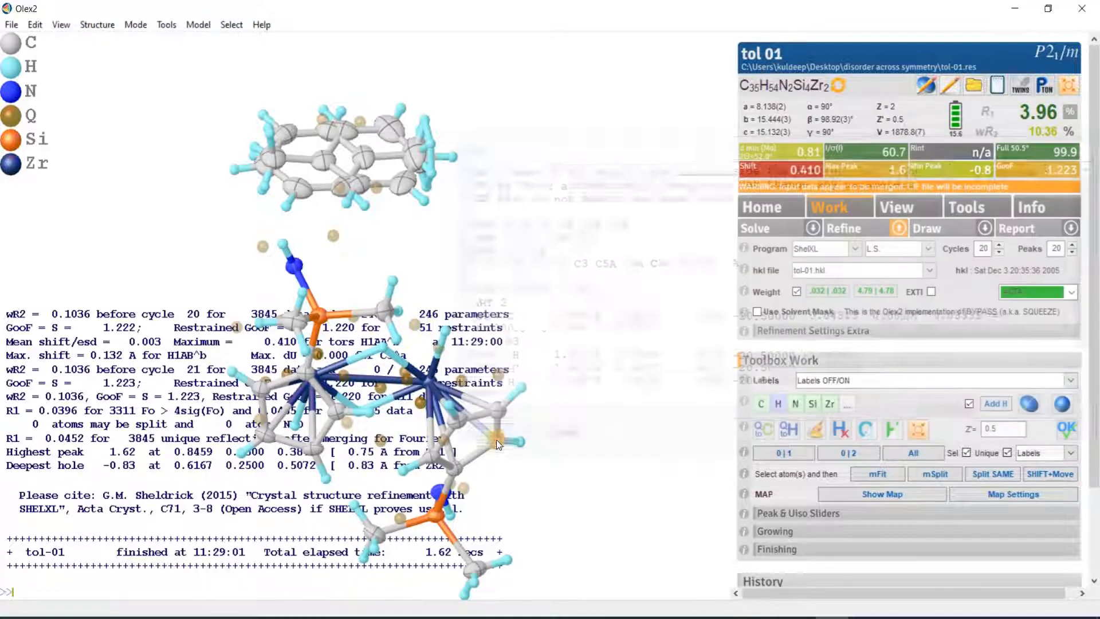
click(838, 232)
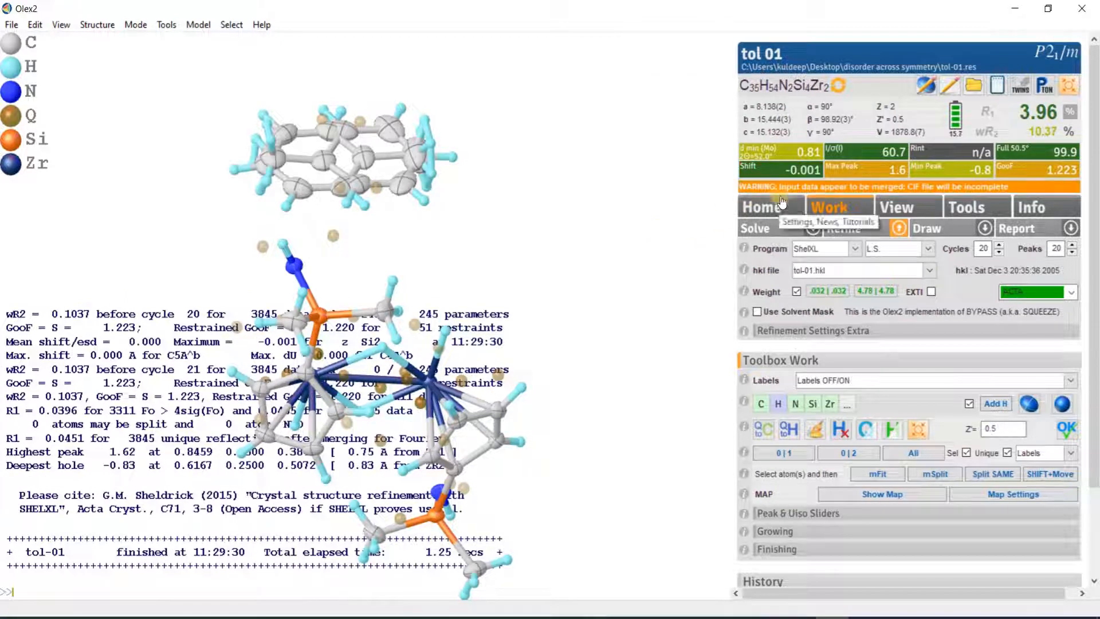
- Examine the refined model and view the Fobs vs Fcalc plot for tol-01
mouse_move(610, 251)
mouse_down()
mouse_move(580, 221)
mouse_move(620, 229)
mouse_move(590, 243)
mouse_move(598, 237)
mouse_up()
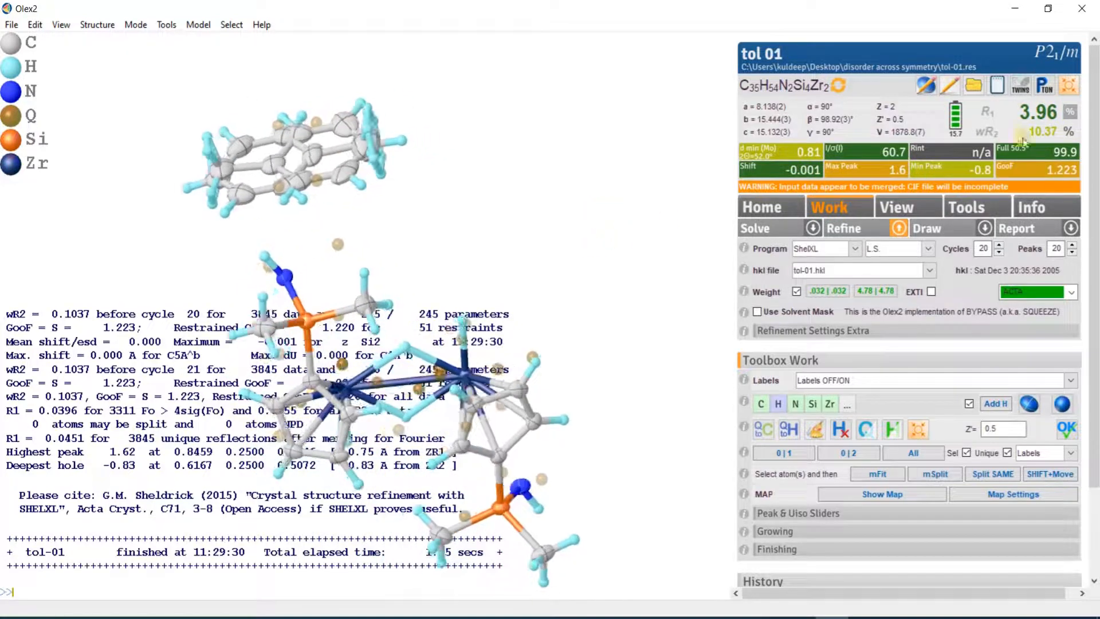
click(1078, 118)
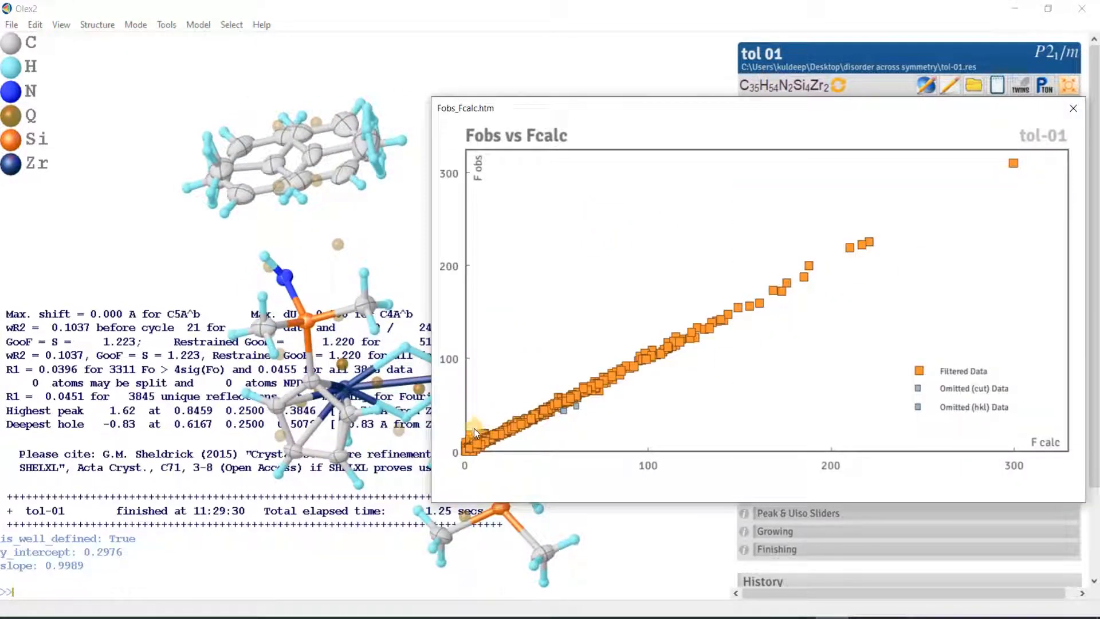
click(1072, 108)
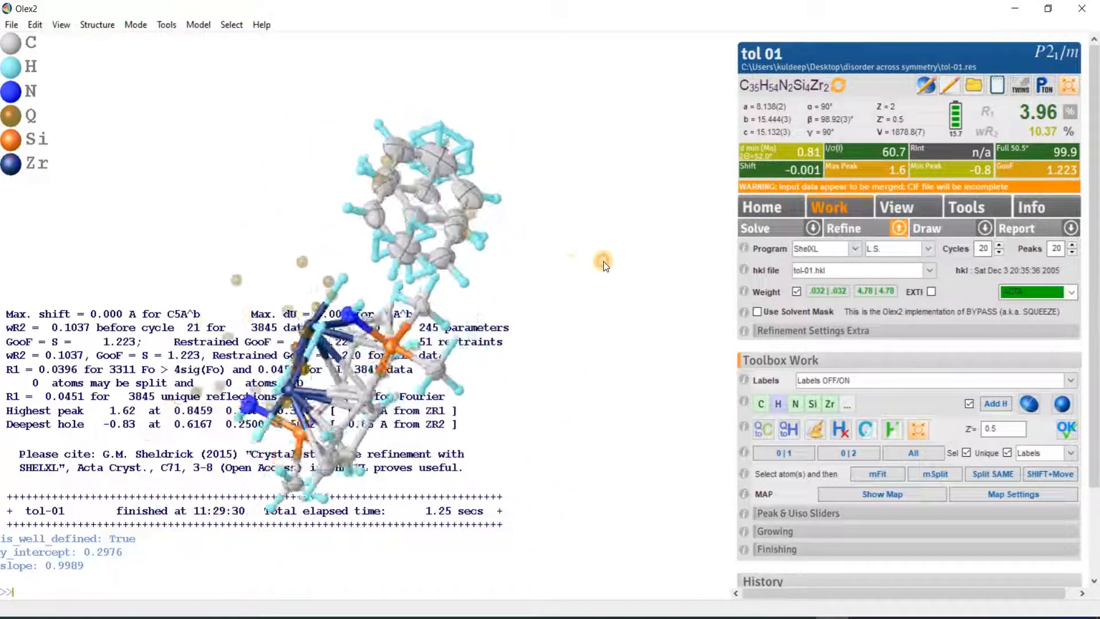